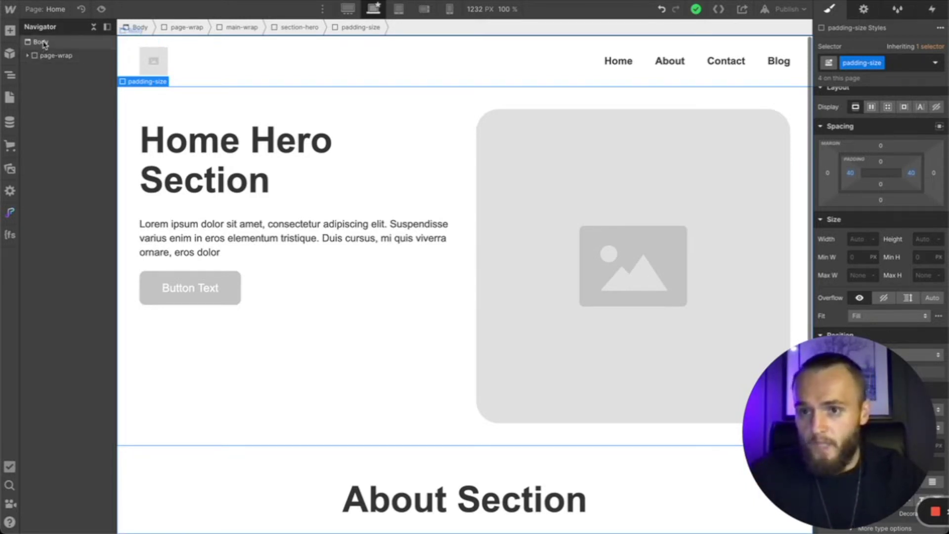
Step: Review the class selectors of the Body and page-wrap elements
{"action": "left_click", "coordinate": [42, 43]}
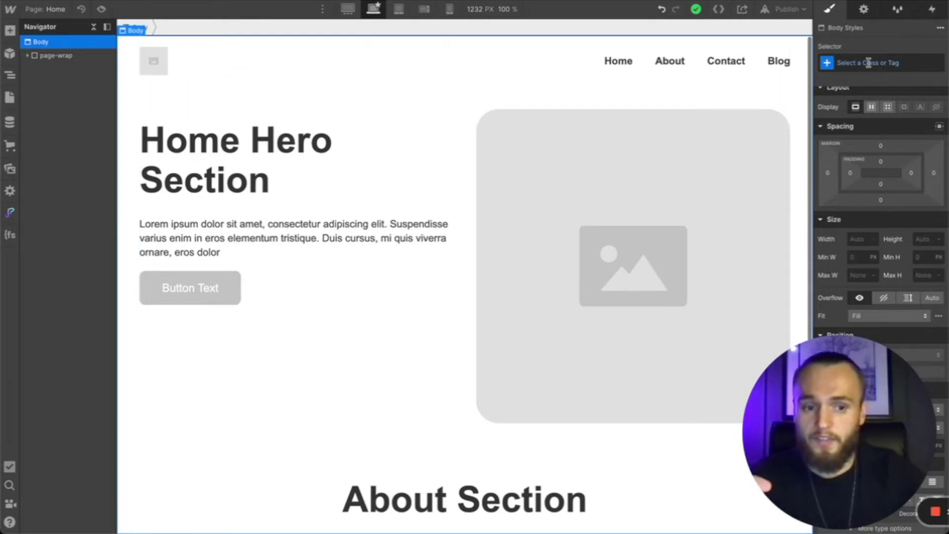
{"action": "left_click", "coordinate": [868, 62]}
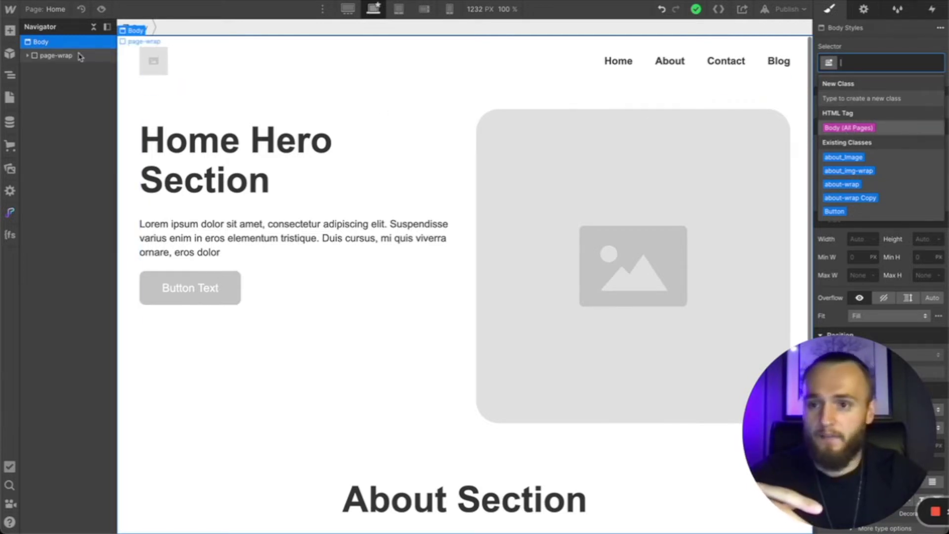
{"action": "left_click", "coordinate": [54, 55]}
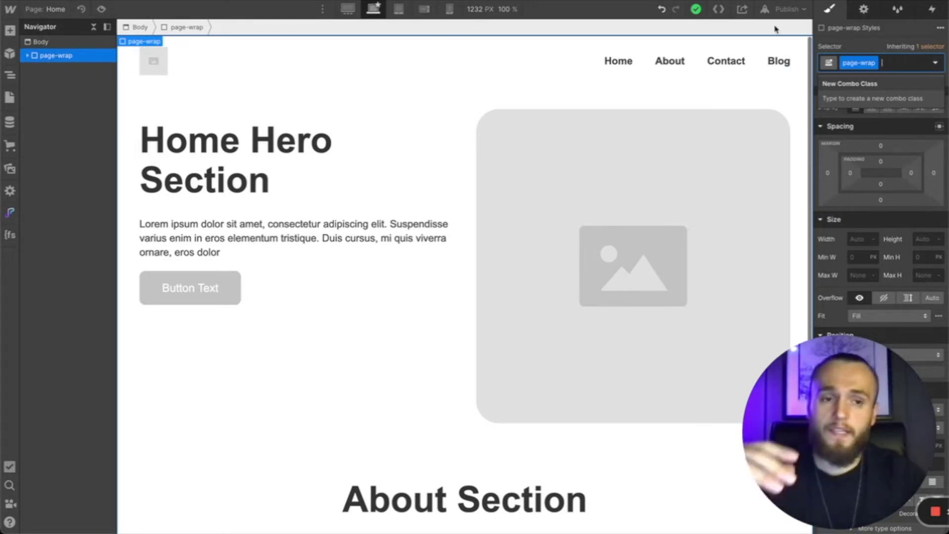
{"action": "left_click", "coordinate": [865, 42]}
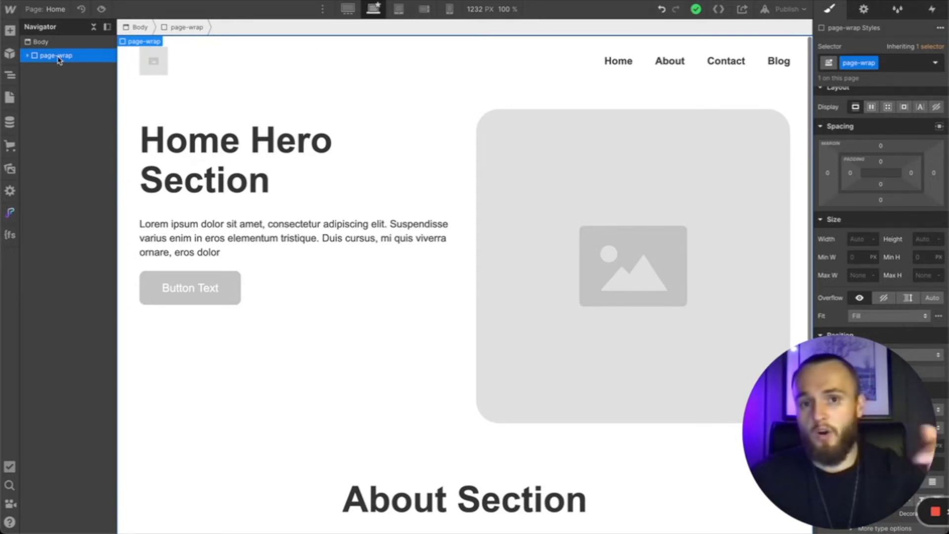
Step: Expand page-wrap to review its Navigation and main-wrap children, then collapse it again
{"action": "left_click", "coordinate": [28, 56]}
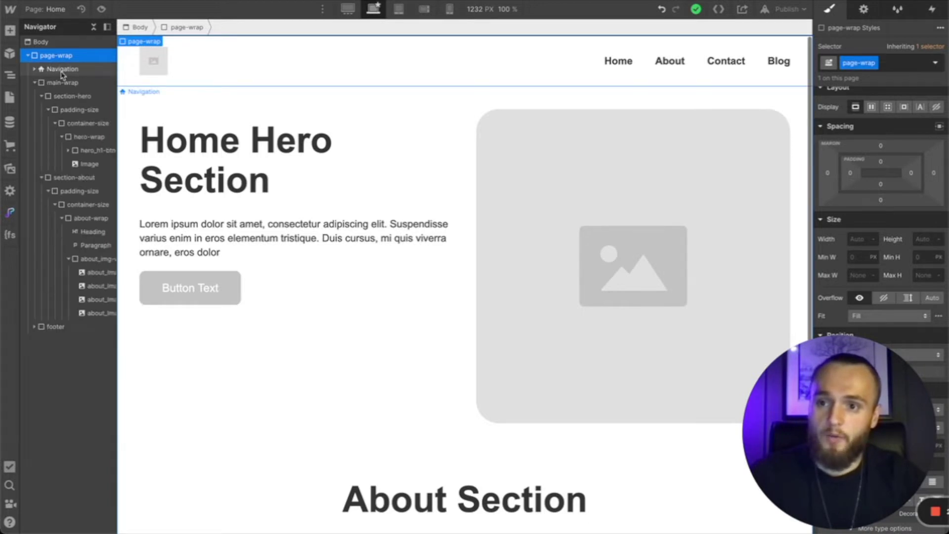
{"action": "left_click", "coordinate": [63, 82]}
{"action": "left_click", "coordinate": [59, 70]}
{"action": "left_click", "coordinate": [56, 83]}
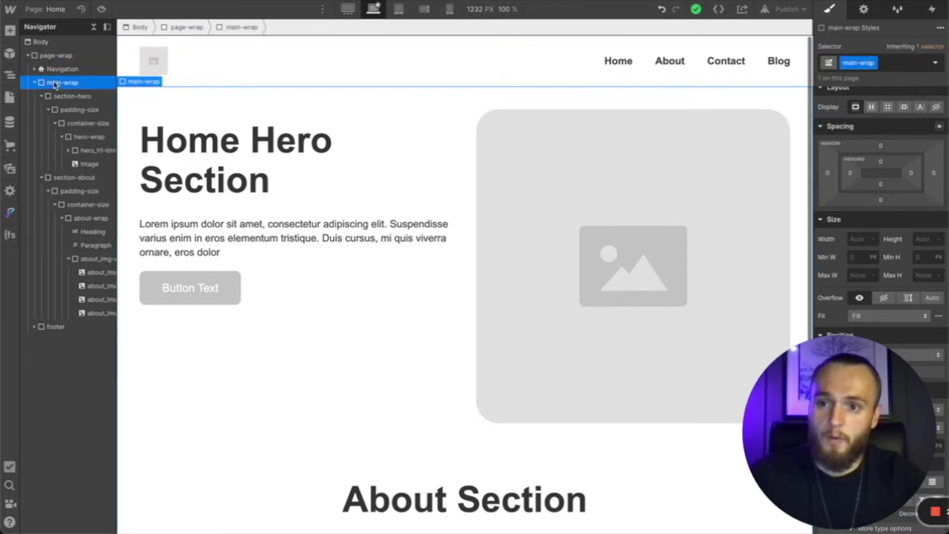
{"action": "left_click", "coordinate": [50, 57]}
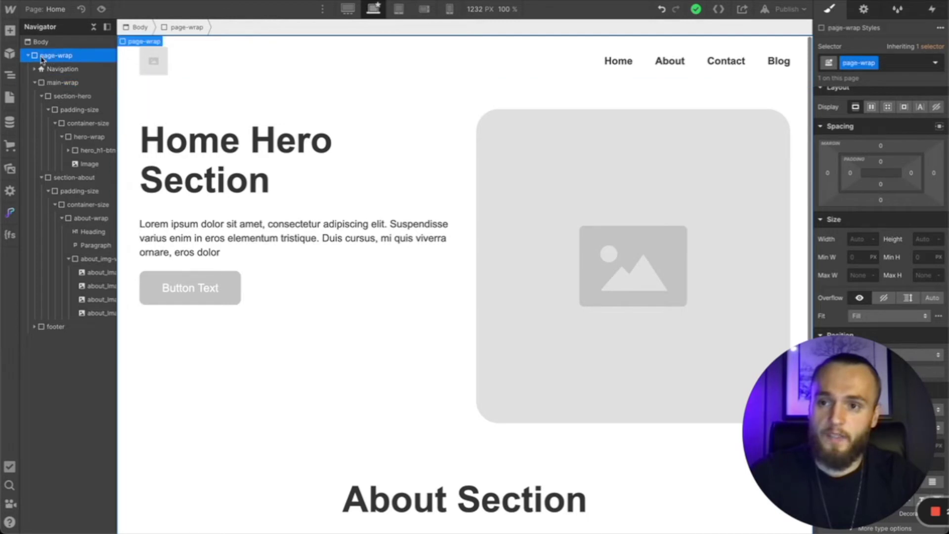
{"action": "left_click", "coordinate": [29, 56]}
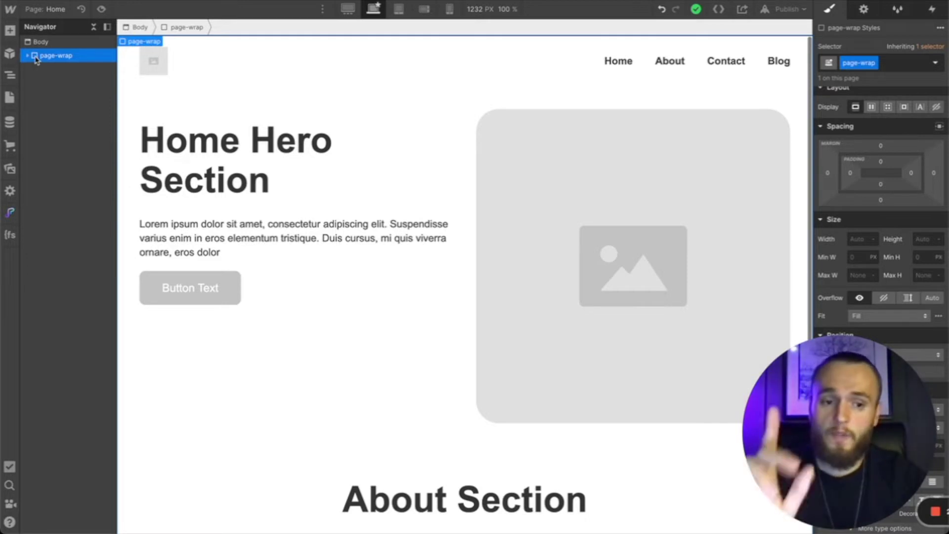
Step: Try hidden overflow on page-wrap and switch it back to visible
{"action": "scroll", "coordinate": [945, 315], "scroll_direction": "down", "scroll_amount": 1}
{"action": "scroll", "coordinate": [946, 315], "scroll_direction": "down", "scroll_amount": 3}
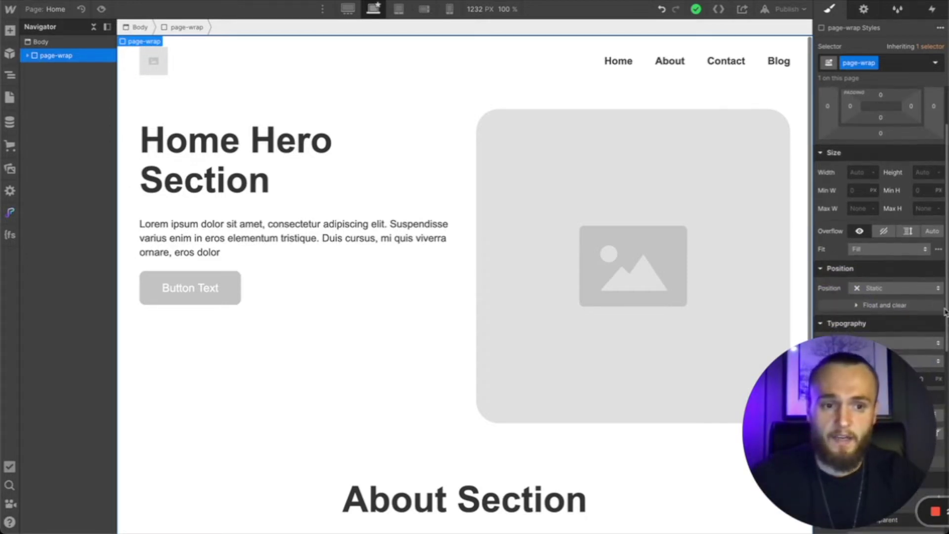
{"action": "left_click", "coordinate": [884, 231]}
{"action": "left_click", "coordinate": [860, 232]}
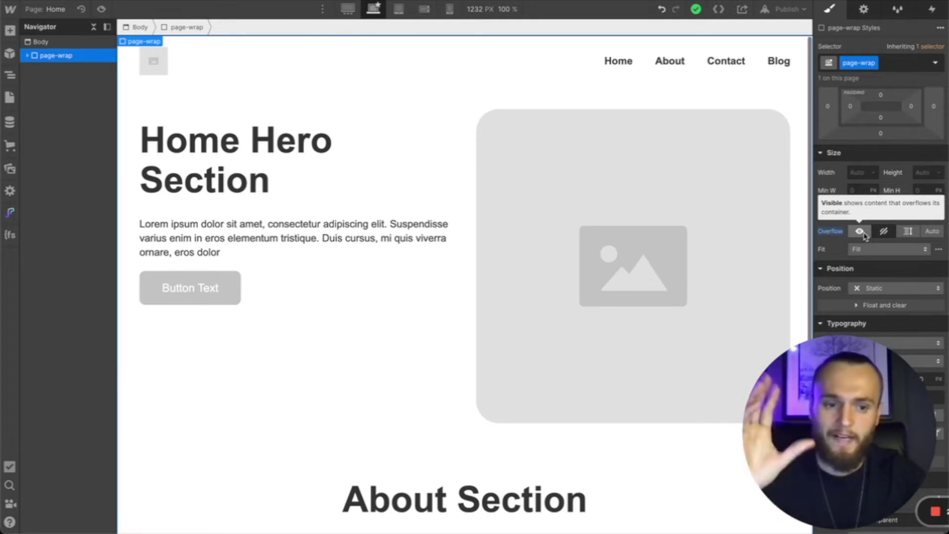
Step: Expand page-wrap with main-wrap collapsed, and examine the elements nested inside Navigation
{"action": "left_click", "coordinate": [28, 55]}
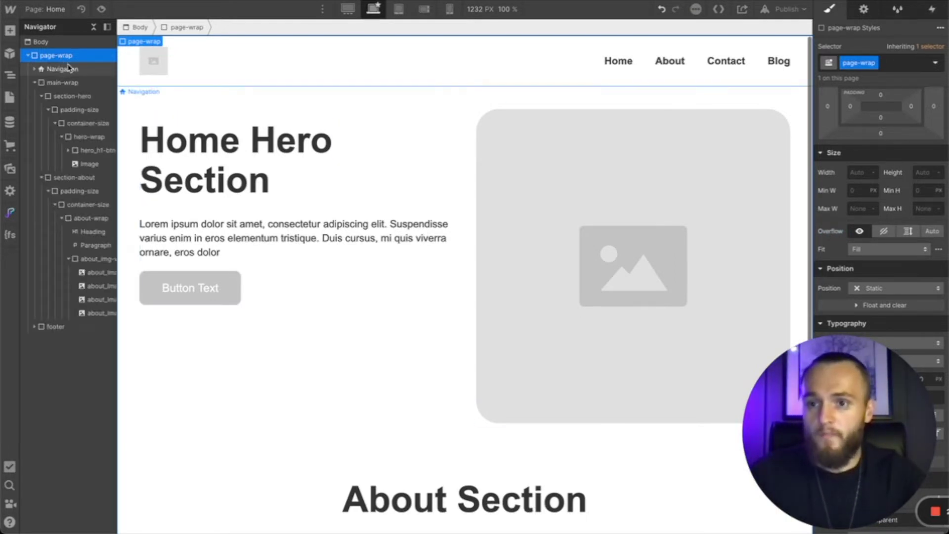
{"action": "left_click", "coordinate": [34, 82]}
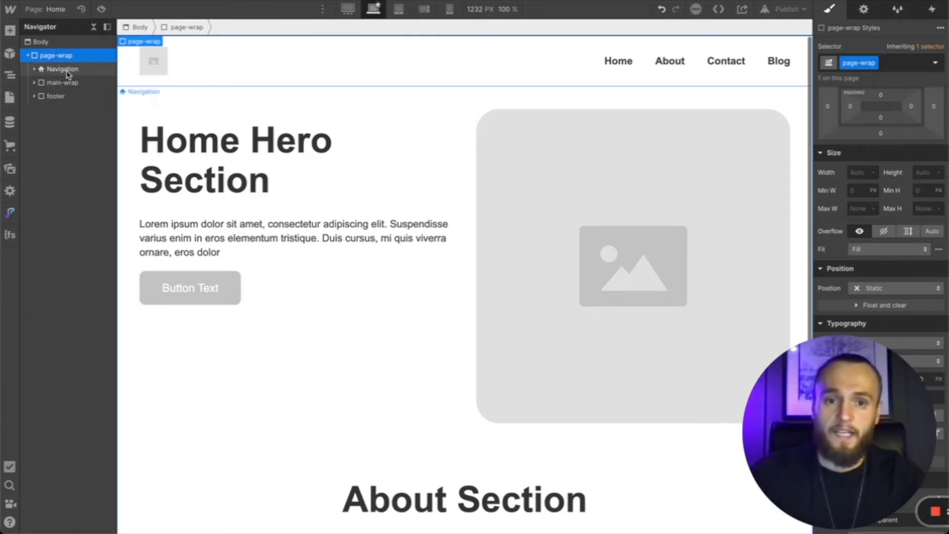
{"action": "left_click", "coordinate": [34, 69]}
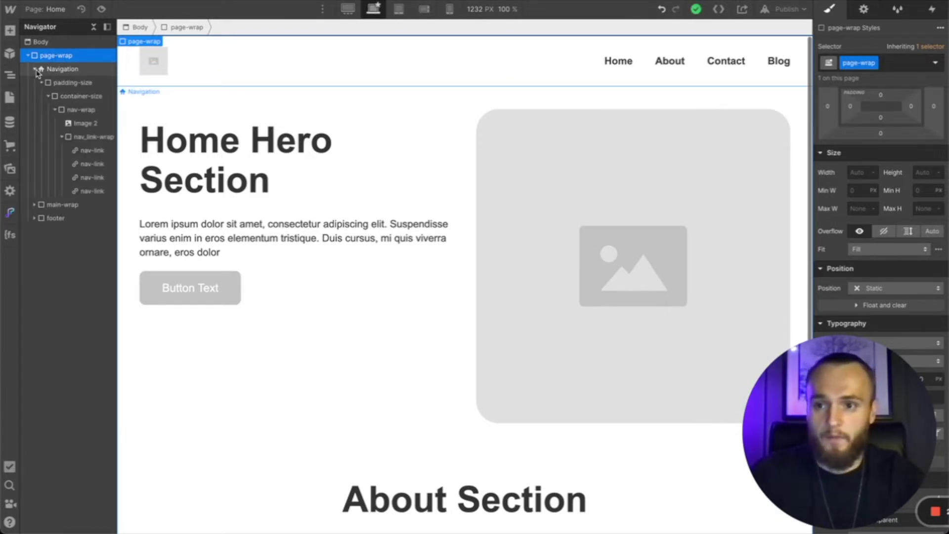
{"action": "left_click", "coordinate": [42, 83]}
{"action": "left_click", "coordinate": [34, 69]}
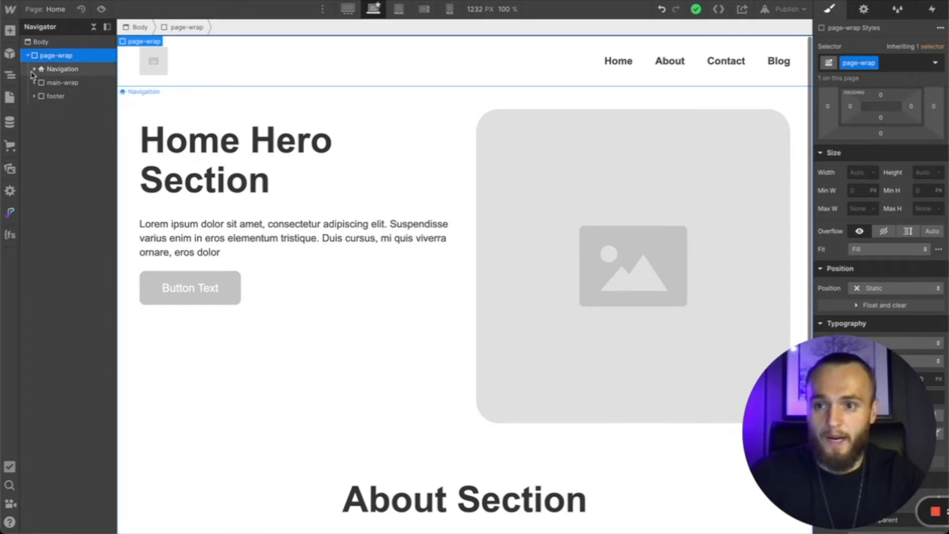
Step: Check the HTML tag settings of main-wrap, Navigation and footer
{"action": "left_click", "coordinate": [63, 84]}
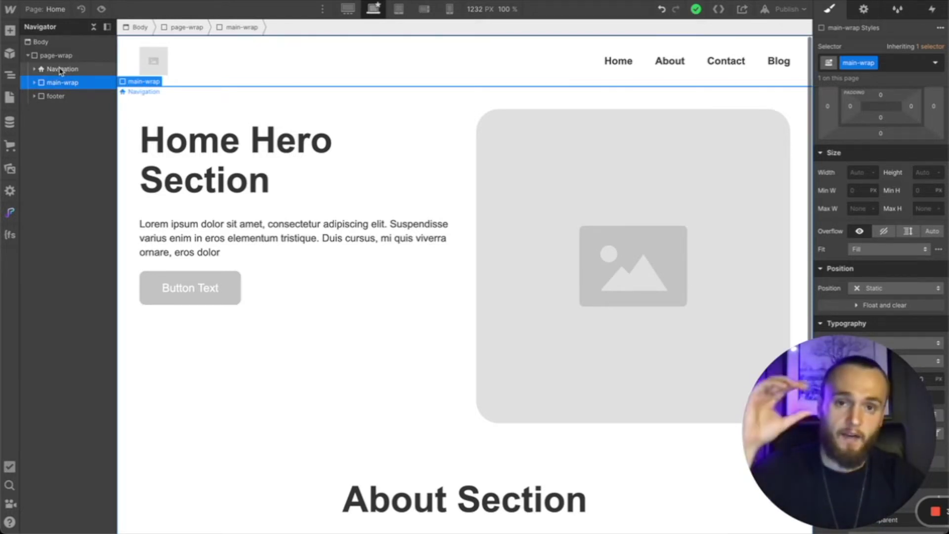
{"action": "left_click", "coordinate": [864, 9]}
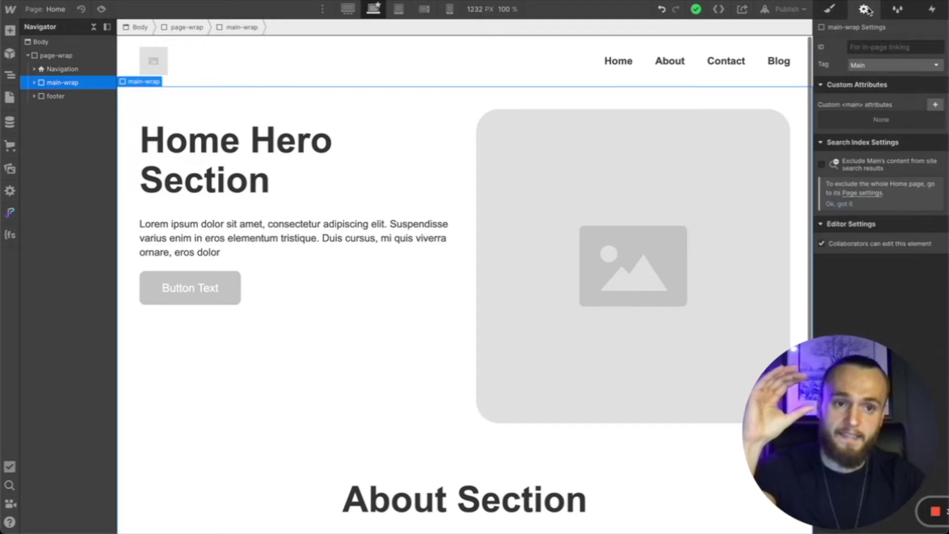
{"action": "left_click", "coordinate": [875, 72]}
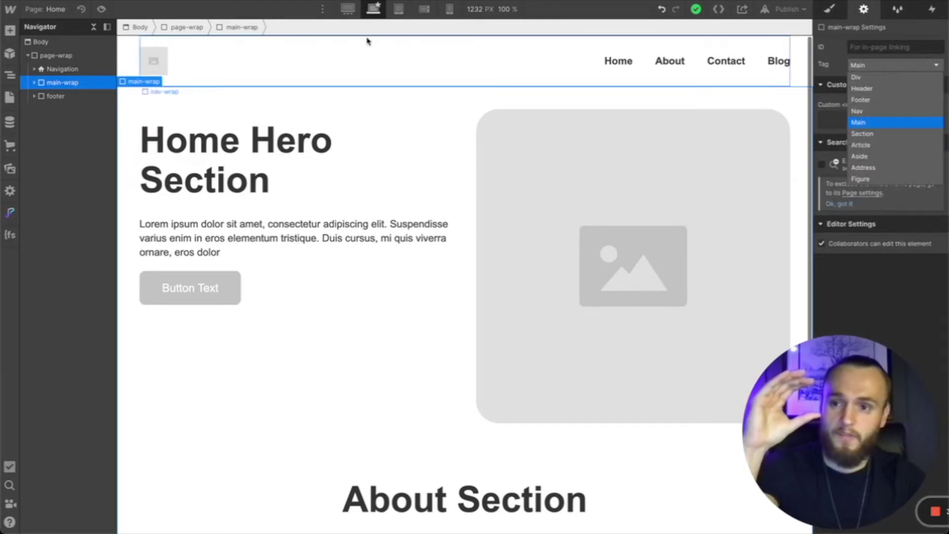
{"action": "left_click", "coordinate": [61, 69]}
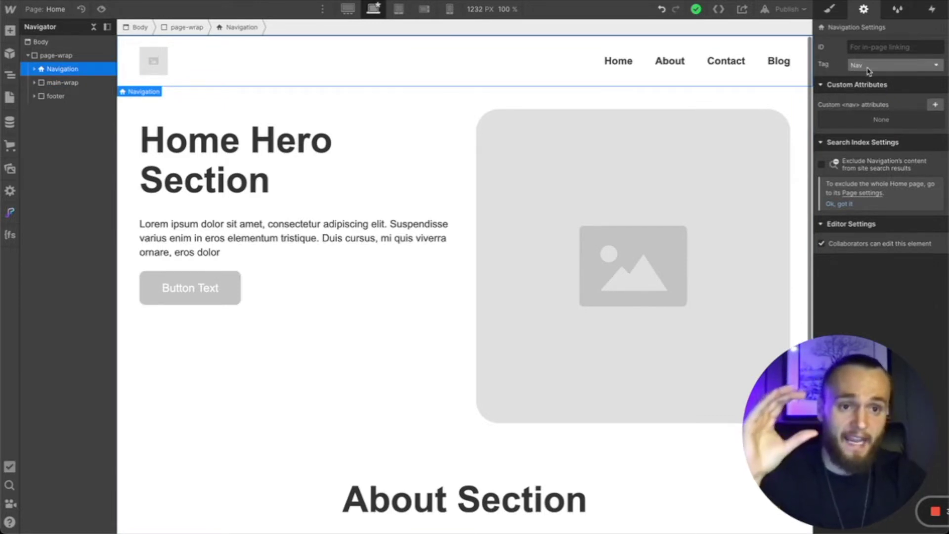
{"action": "left_click", "coordinate": [855, 70]}
{"action": "left_click", "coordinate": [63, 83]}
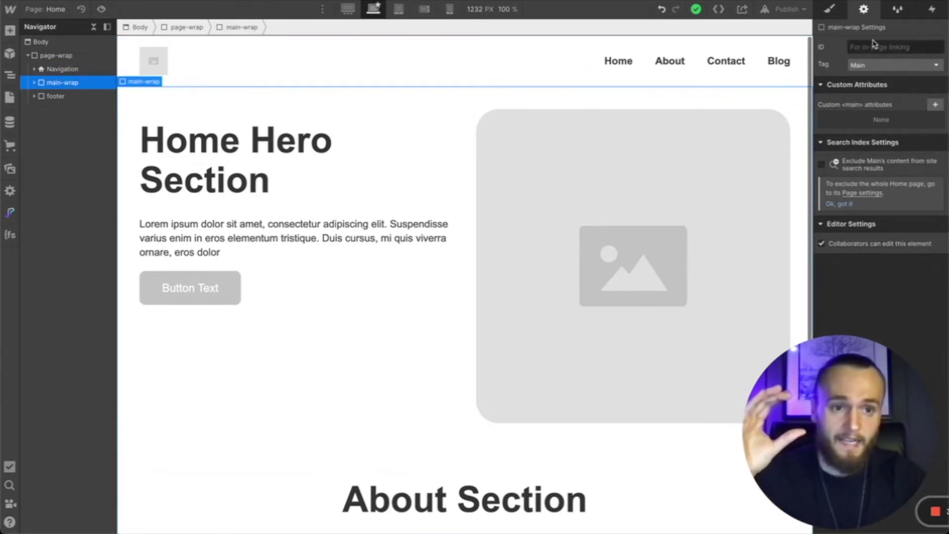
{"action": "left_click", "coordinate": [55, 96]}
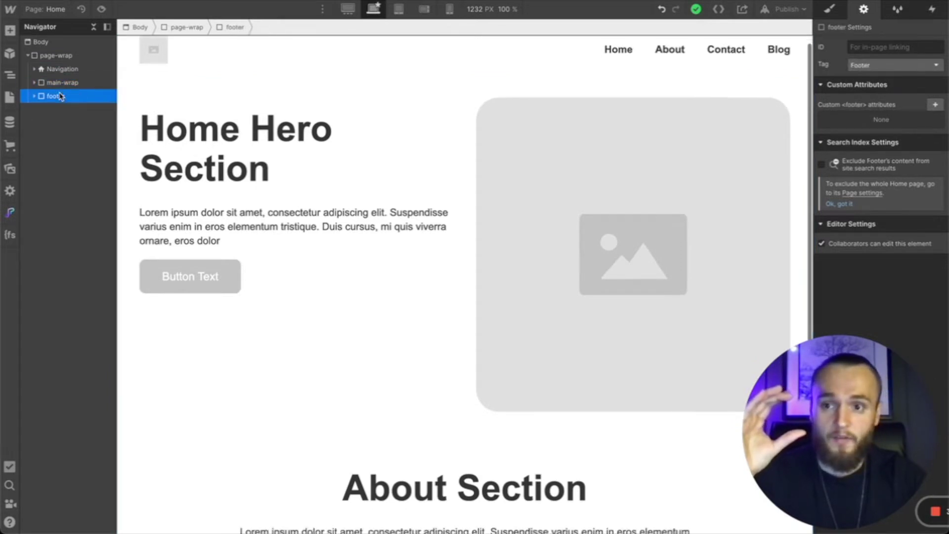
{"action": "scroll", "coordinate": [577, 162], "scroll_direction": "up", "scroll_amount": 5}
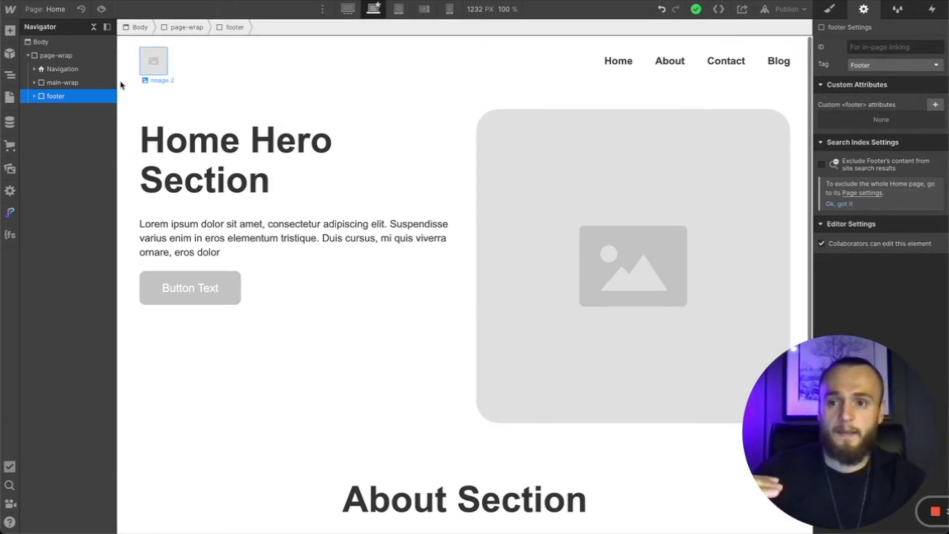
Step: Go through Navigation, main-wrap and footer once more to see which page area each one covers
{"action": "left_click", "coordinate": [62, 69]}
{"action": "left_click", "coordinate": [62, 82]}
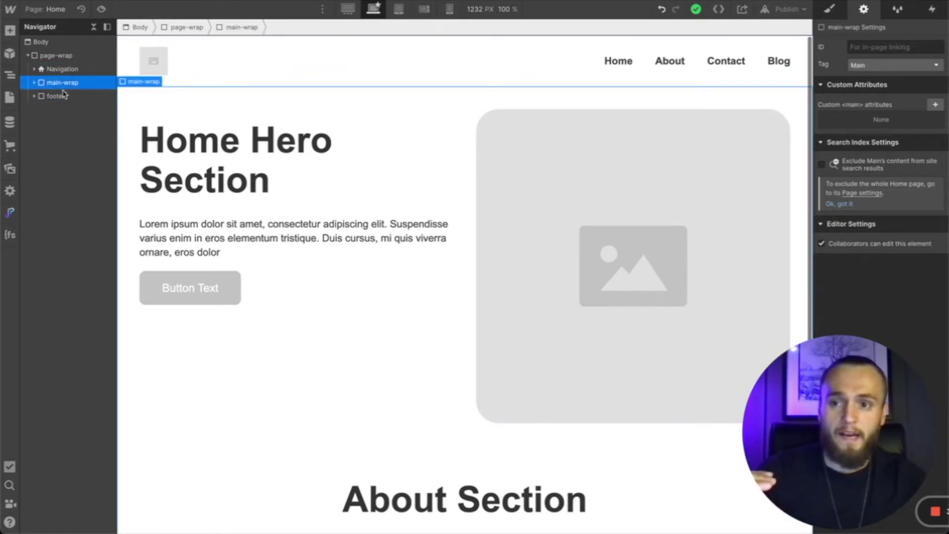
{"action": "left_click", "coordinate": [59, 96]}
{"action": "left_click", "coordinate": [61, 82]}
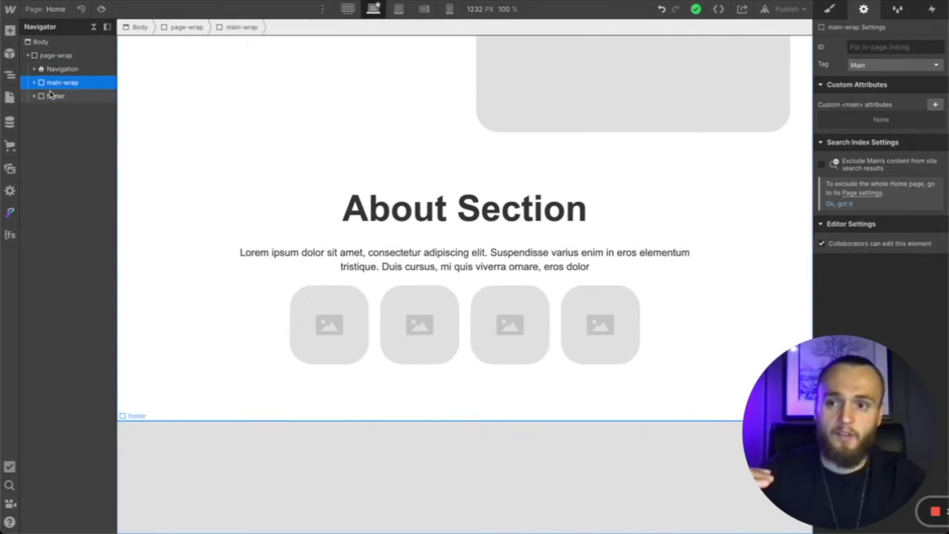
{"action": "scroll", "coordinate": [265, 140], "scroll_direction": "up", "scroll_amount": 1}
{"action": "scroll", "coordinate": [265, 140], "scroll_direction": "up", "scroll_amount": 5}
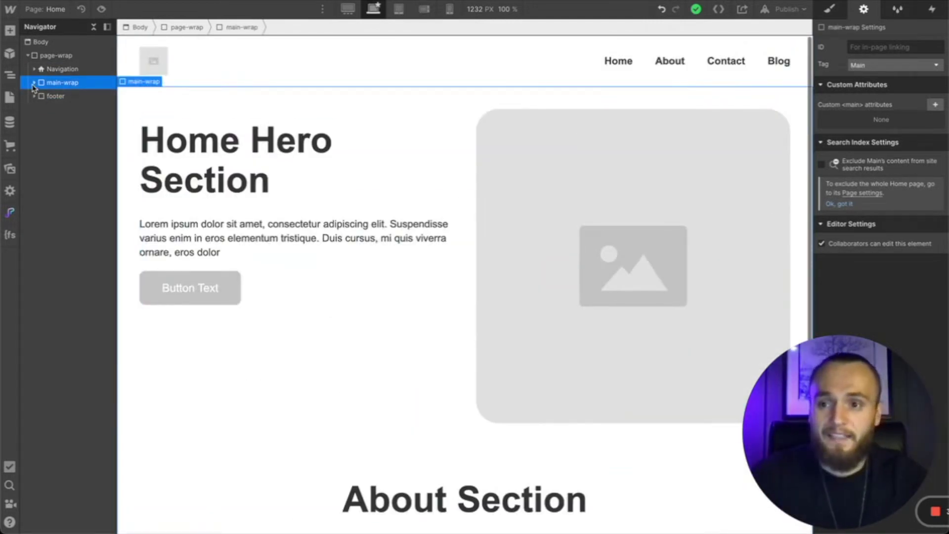
Step: Expand main-wrap with both of its sections collapsed and check the HTML tag of section-hero
{"action": "left_click", "coordinate": [34, 83]}
{"action": "left_click", "coordinate": [41, 96]}
{"action": "left_click", "coordinate": [41, 109]}
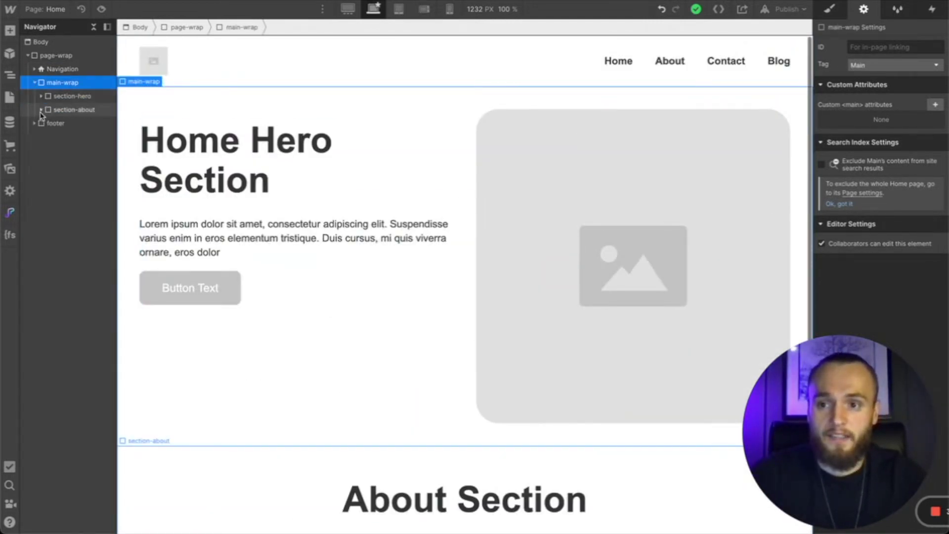
{"action": "left_click", "coordinate": [75, 96]}
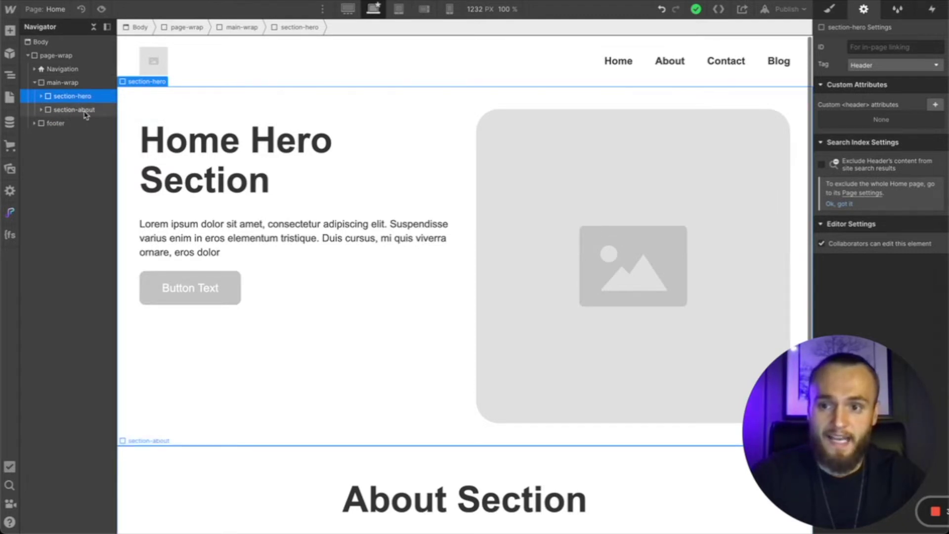
Step: Add a Section element inside main-wrap after section-about
{"action": "left_click", "coordinate": [61, 87]}
{"action": "key", "text": "super+e"}
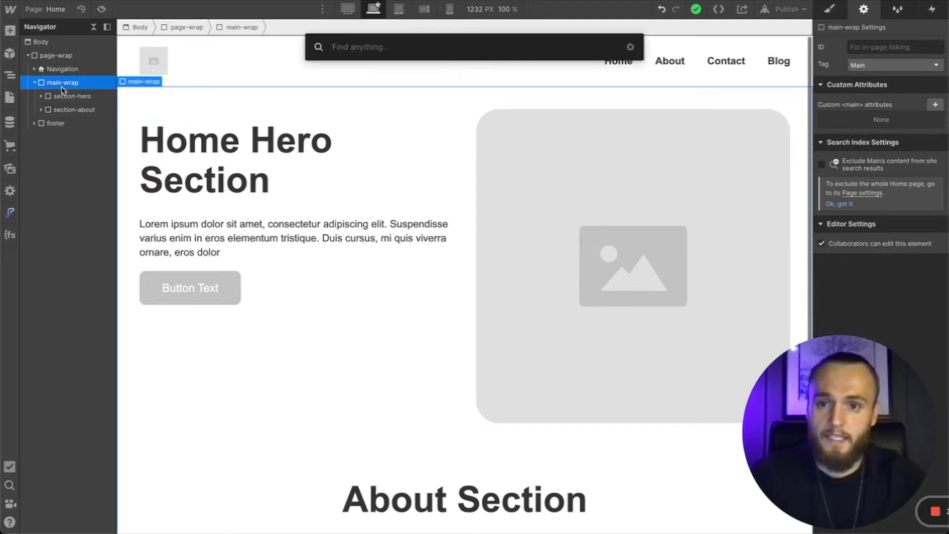
{"action": "type", "text": "sd"}
{"action": "key", "text": "BackSpace"}
{"action": "type", "text": "e"}
{"action": "key", "text": "Return"}
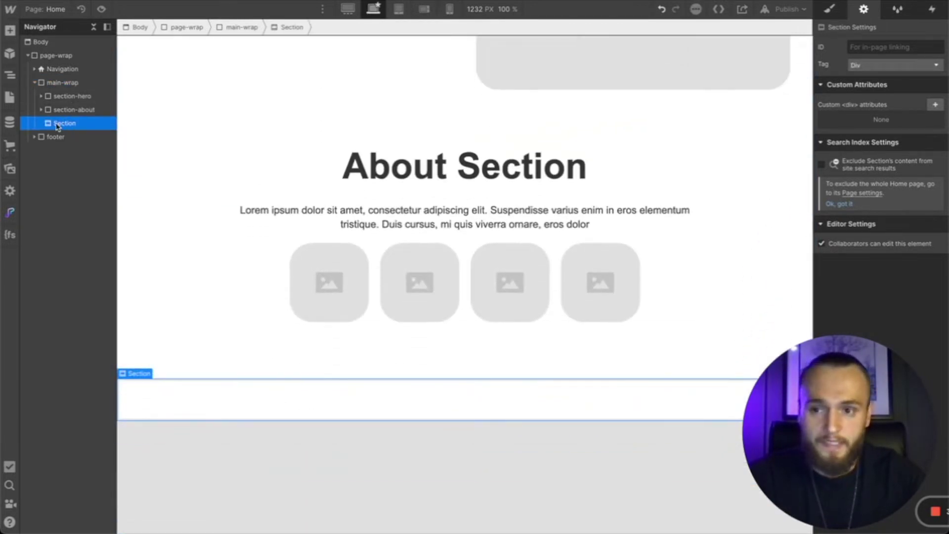
Step: Compare the HTML tags of section-hero, section-about and the newly added Section
{"action": "scroll", "coordinate": [117, 128], "scroll_direction": "up", "scroll_amount": 5}
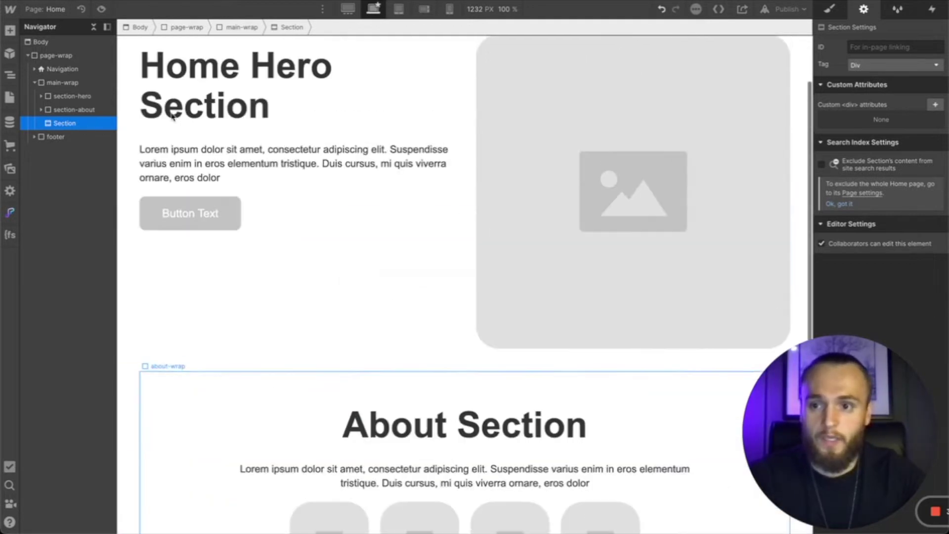
{"action": "left_click", "coordinate": [64, 108]}
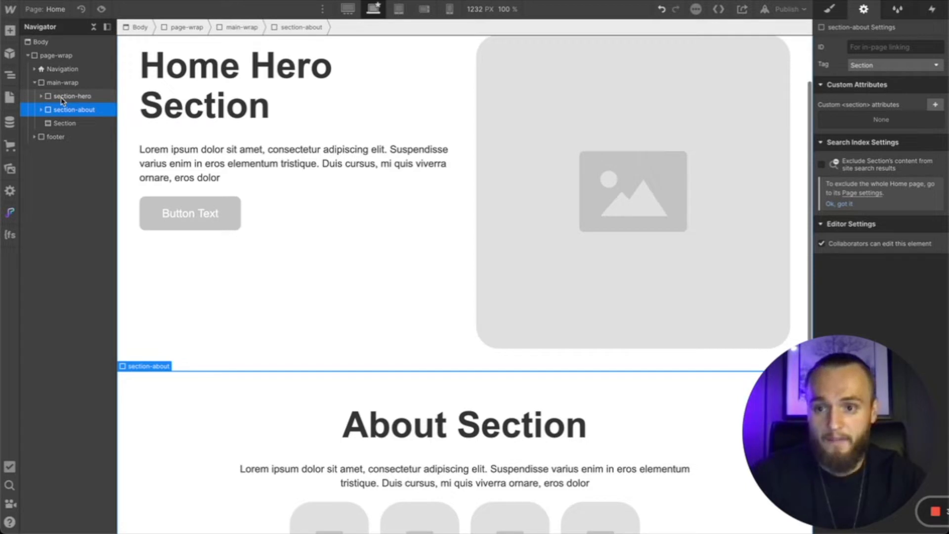
{"action": "left_click", "coordinate": [70, 97]}
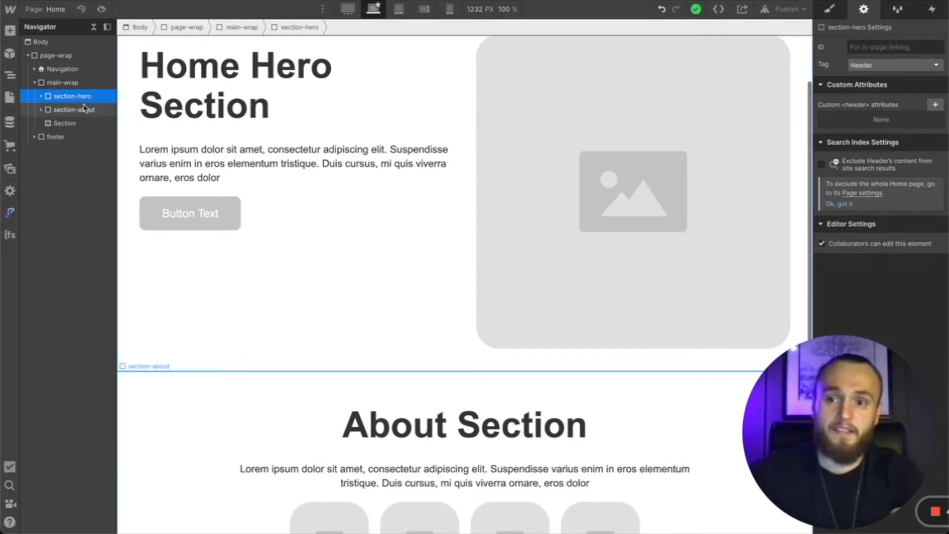
{"action": "left_click", "coordinate": [81, 125]}
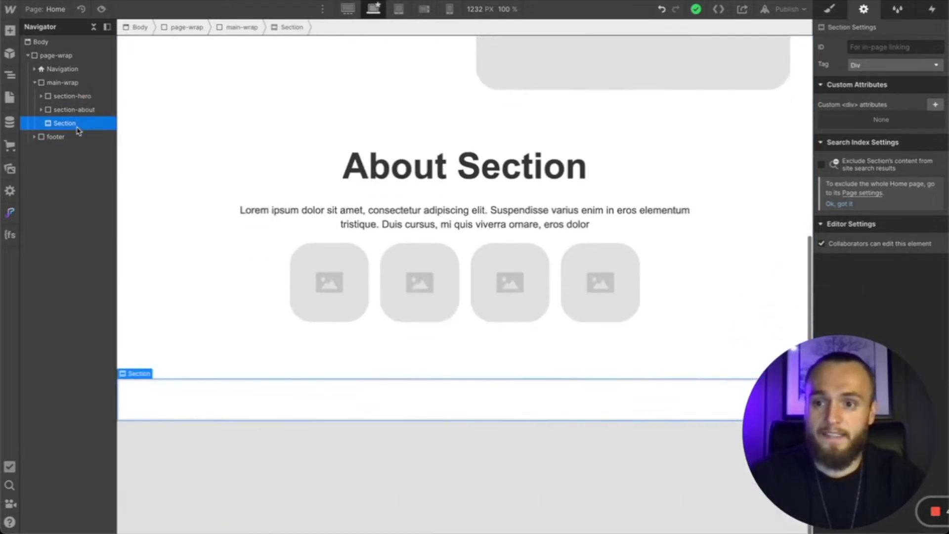
{"action": "left_click", "coordinate": [74, 109]}
{"action": "left_click", "coordinate": [74, 97]}
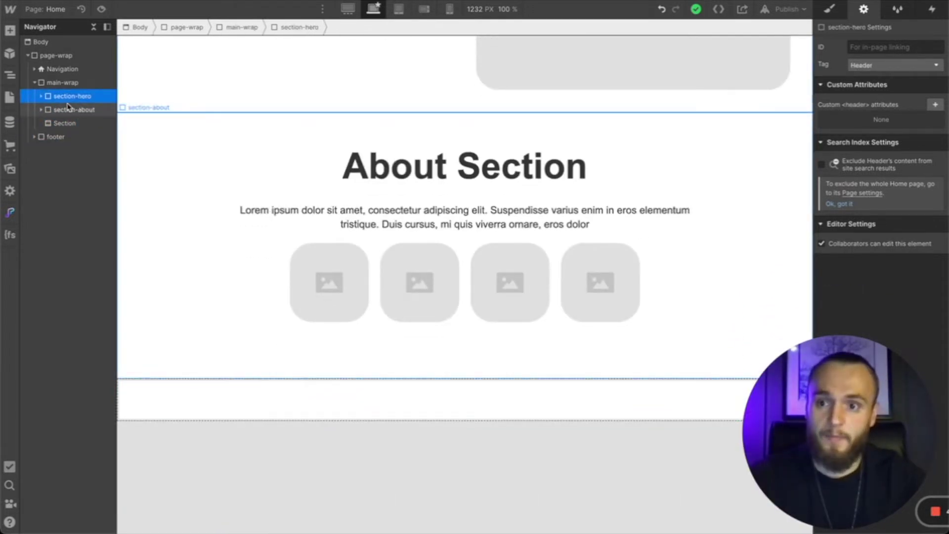
{"action": "scroll", "coordinate": [292, 159], "scroll_direction": "up", "scroll_amount": 6}
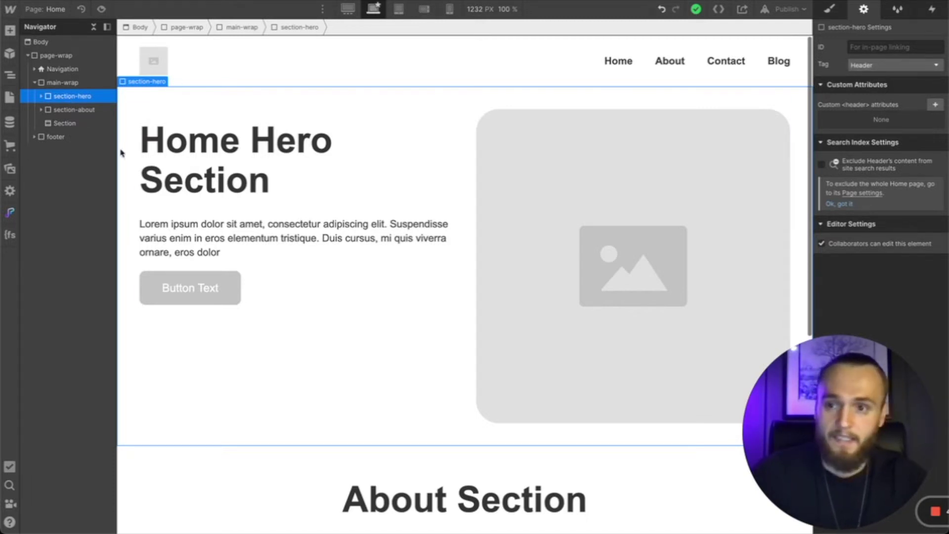
{"action": "left_click", "coordinate": [75, 109]}
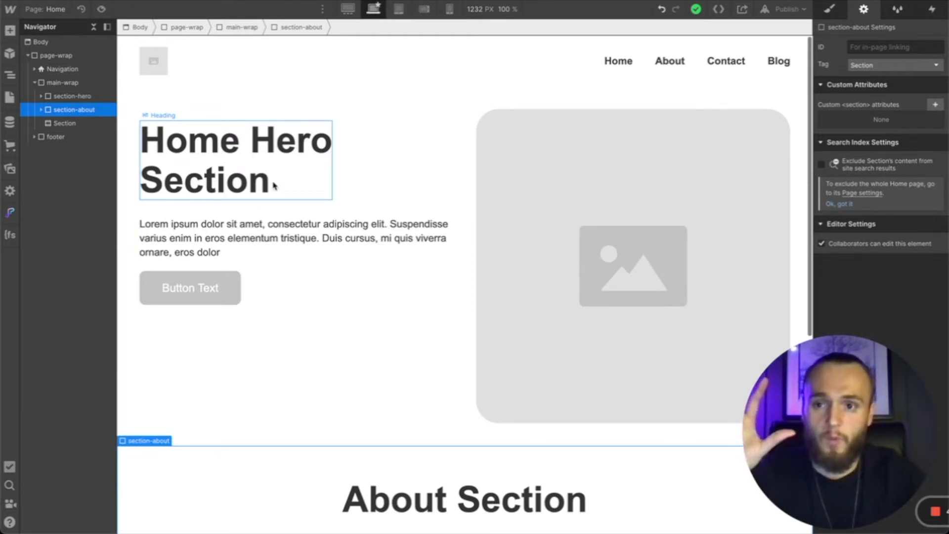
Step: Delete the extra Section element below section-about in main-wrap
{"action": "left_click", "coordinate": [63, 130]}
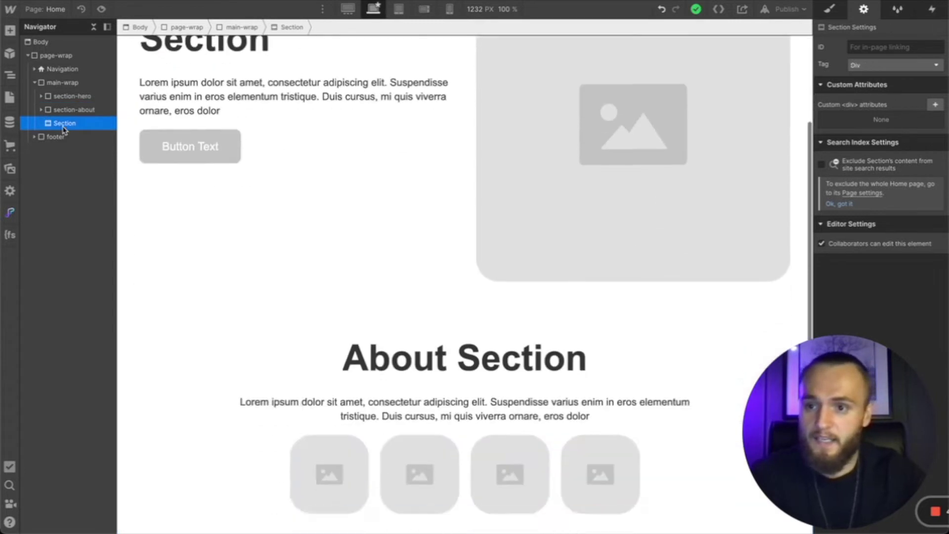
{"action": "key", "text": "Delete"}
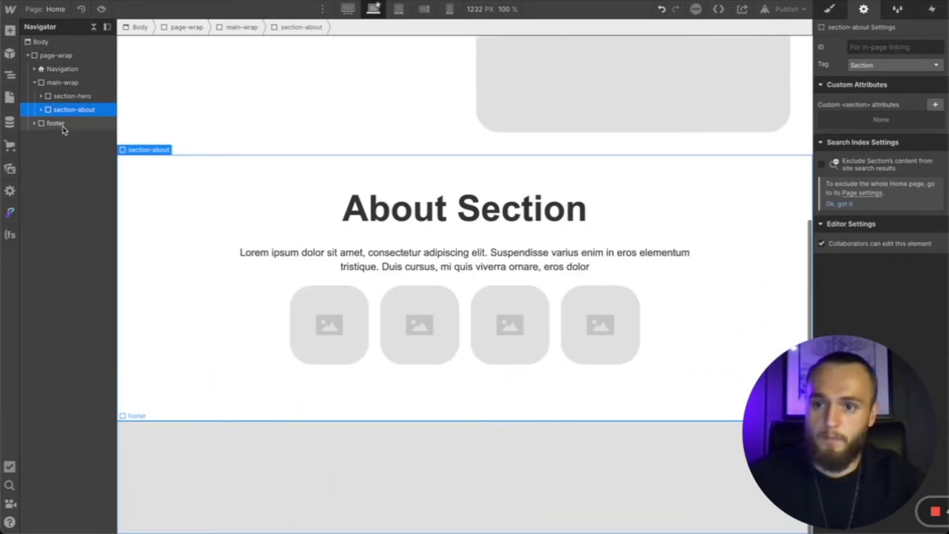
Step: Inspect padding-size inside section-hero and compare its side padding between the base and mobile landscape breakpoints
{"action": "left_click", "coordinate": [42, 97]}
{"action": "left_click", "coordinate": [48, 112]}
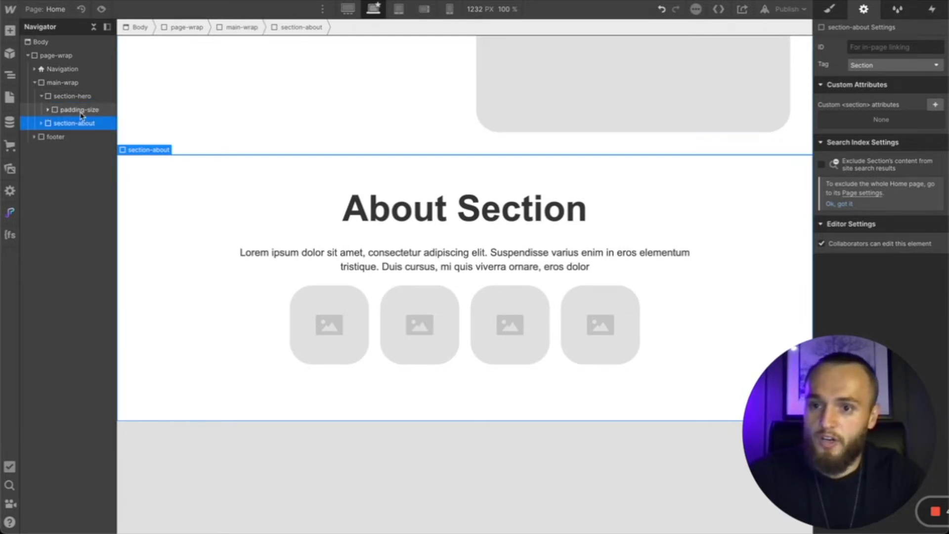
{"action": "left_click", "coordinate": [81, 115]}
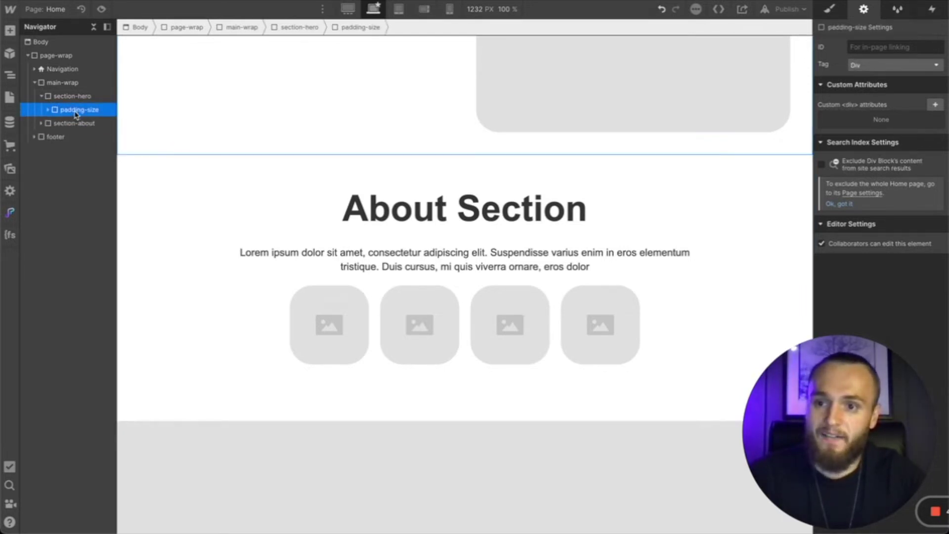
{"action": "scroll", "coordinate": [235, 108], "scroll_direction": "up", "scroll_amount": 5}
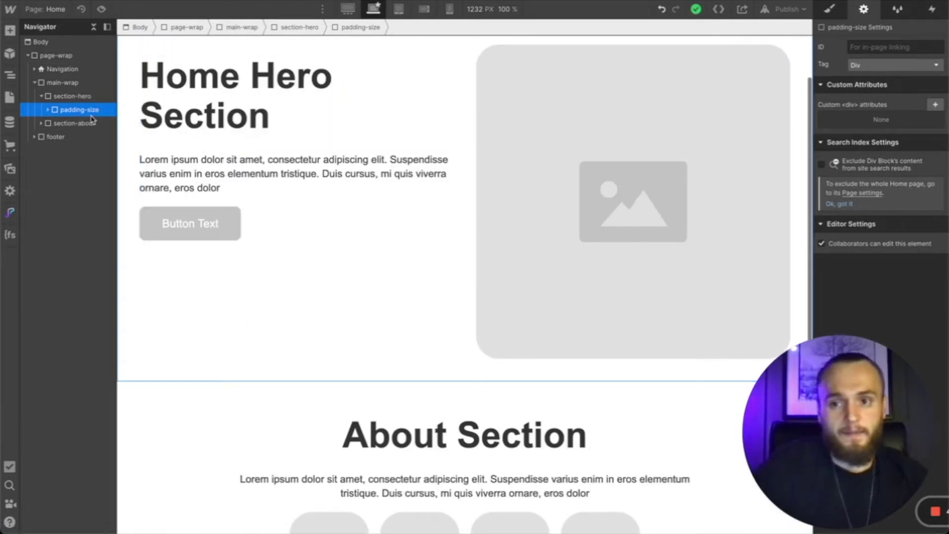
{"action": "scroll", "coordinate": [127, 121], "scroll_direction": "up", "scroll_amount": 2}
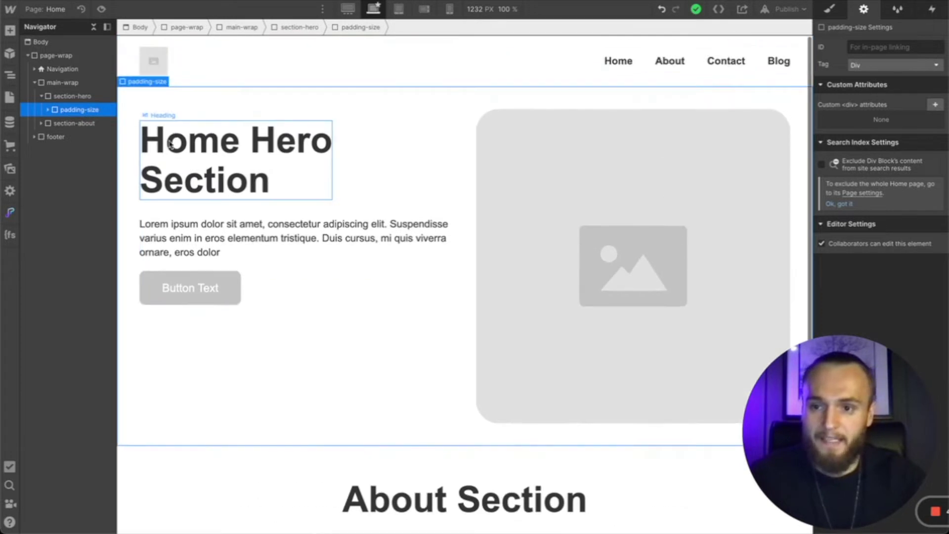
{"action": "left_click", "coordinate": [830, 9]}
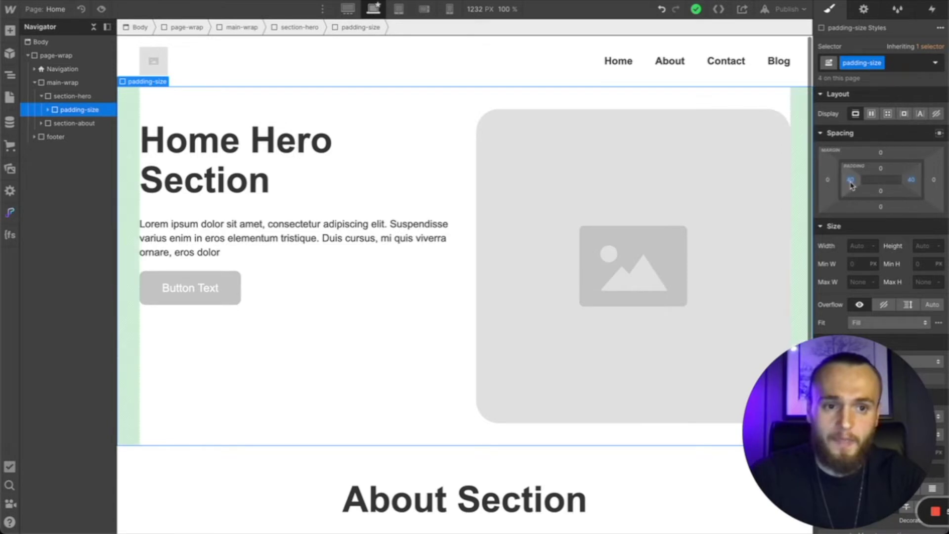
{"action": "left_click", "coordinate": [426, 10]}
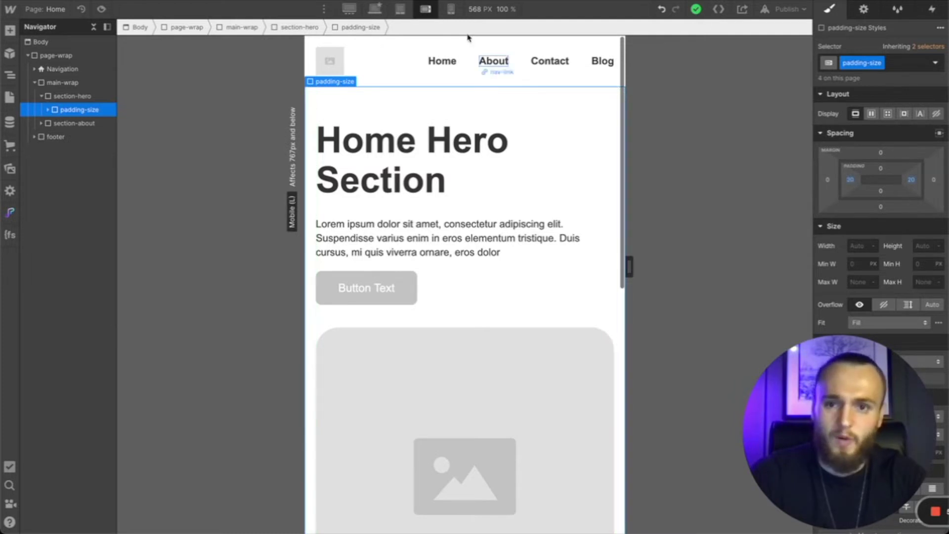
{"action": "left_click", "coordinate": [376, 10]}
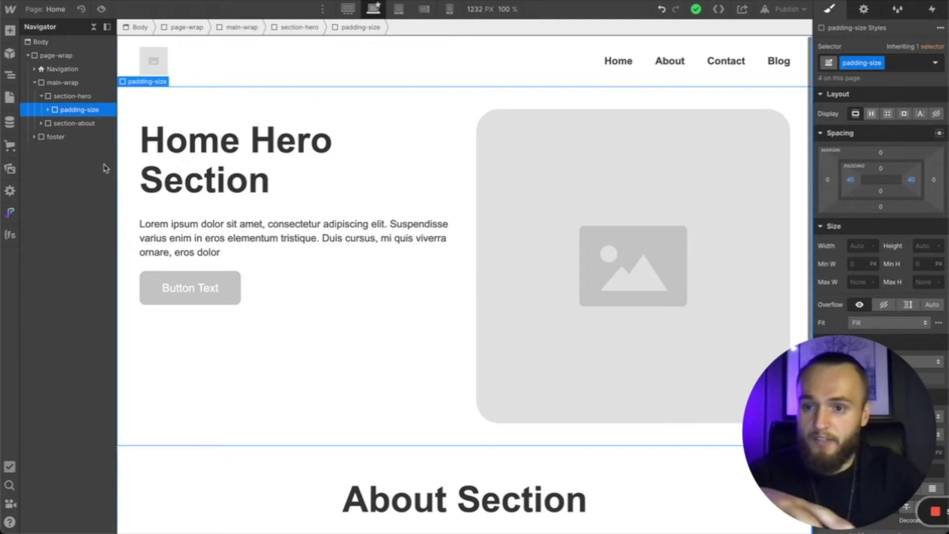
Step: Expand padding-size and examine the width and maximum width of the container-size element inside it
{"action": "left_click", "coordinate": [48, 110]}
{"action": "left_click", "coordinate": [74, 123]}
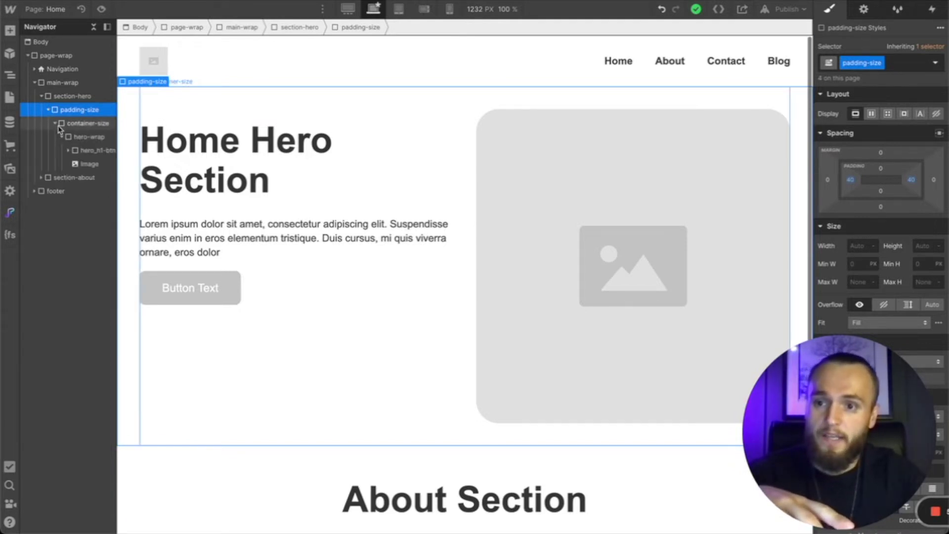
{"action": "left_click", "coordinate": [55, 123]}
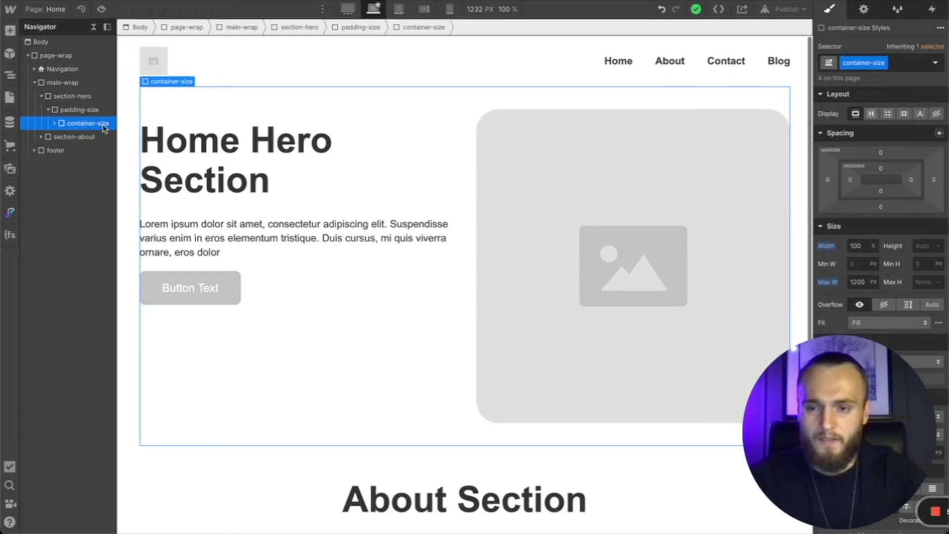
Step: Rename the padding-size class to padding-medium
{"action": "left_click", "coordinate": [127, 108]}
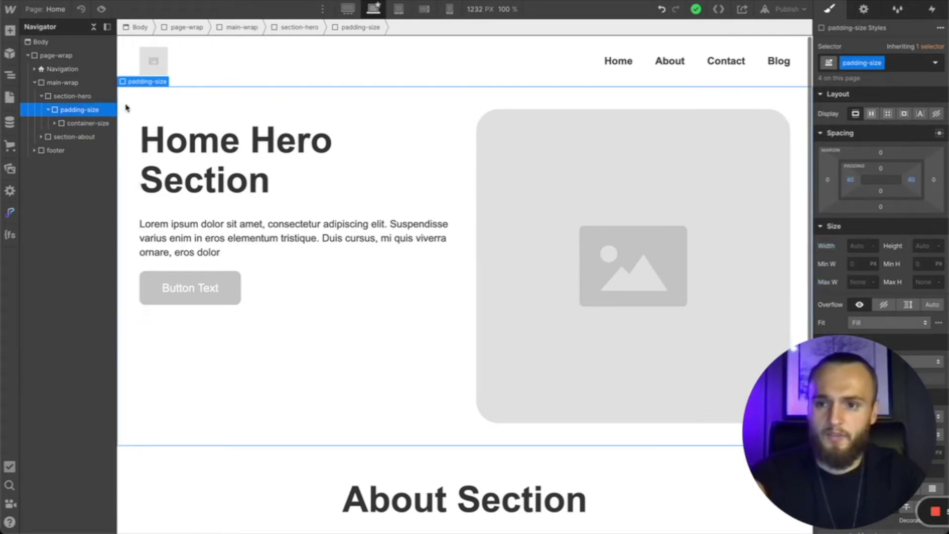
{"action": "left_click", "coordinate": [875, 63]}
{"action": "left_click", "coordinate": [874, 80]}
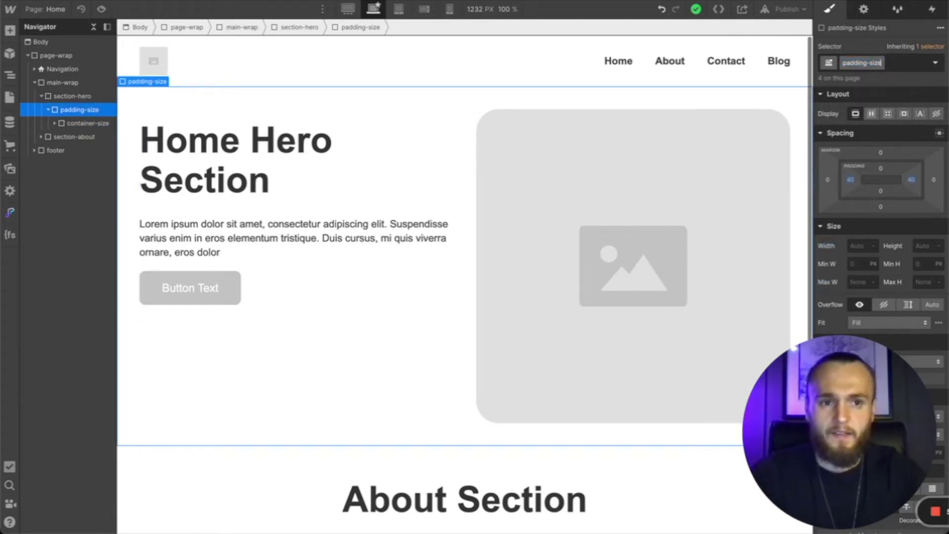
{"action": "type", "text": "padding-medium"}
{"action": "key", "text": "Return"}
Step: Rename the container-size class to container-medium
{"action": "left_click", "coordinate": [83, 123]}
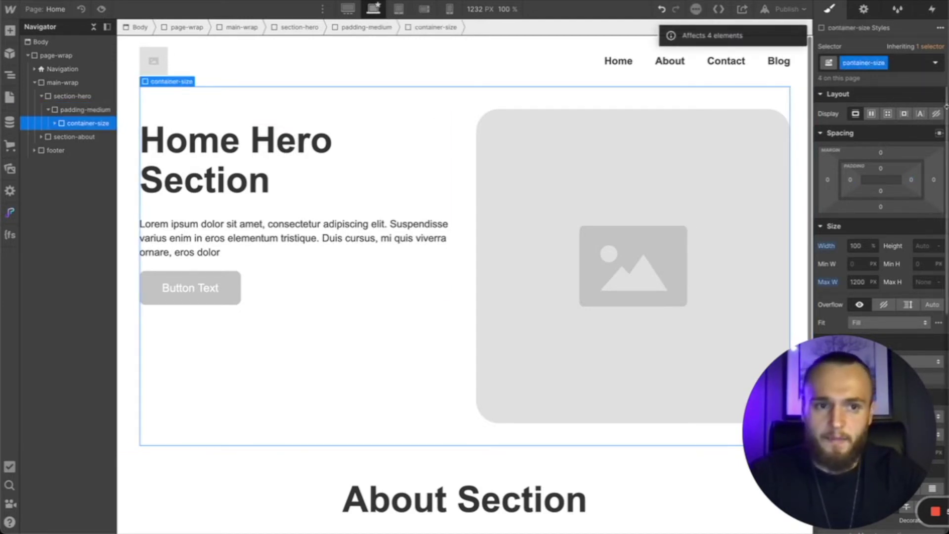
{"action": "left_click", "coordinate": [875, 63]}
{"action": "left_click", "coordinate": [874, 80]}
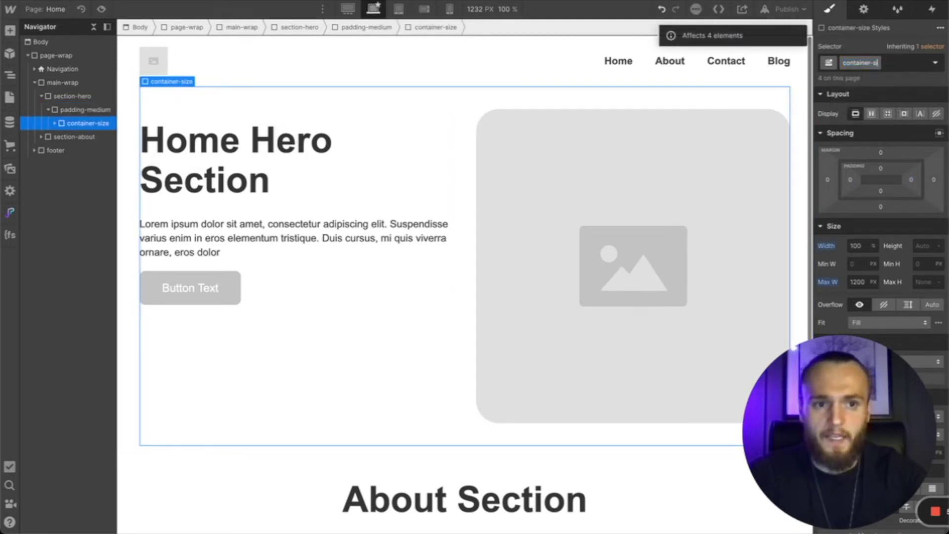
{"action": "type", "text": "medium"}
{"action": "key", "text": "Return"}
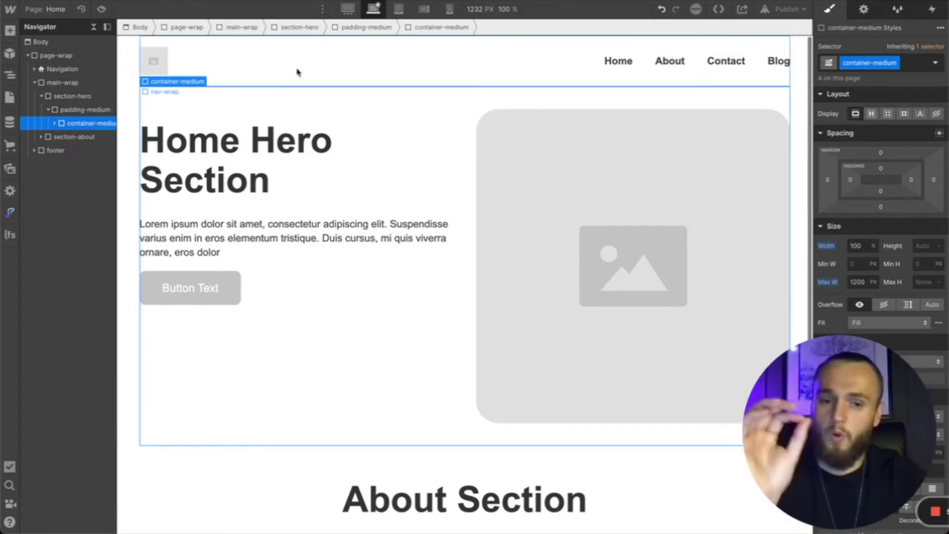
Step: Try container-medium without its auto side margins on the 1920 px breakpoint and undo the change
{"action": "left_click", "coordinate": [351, 9]}
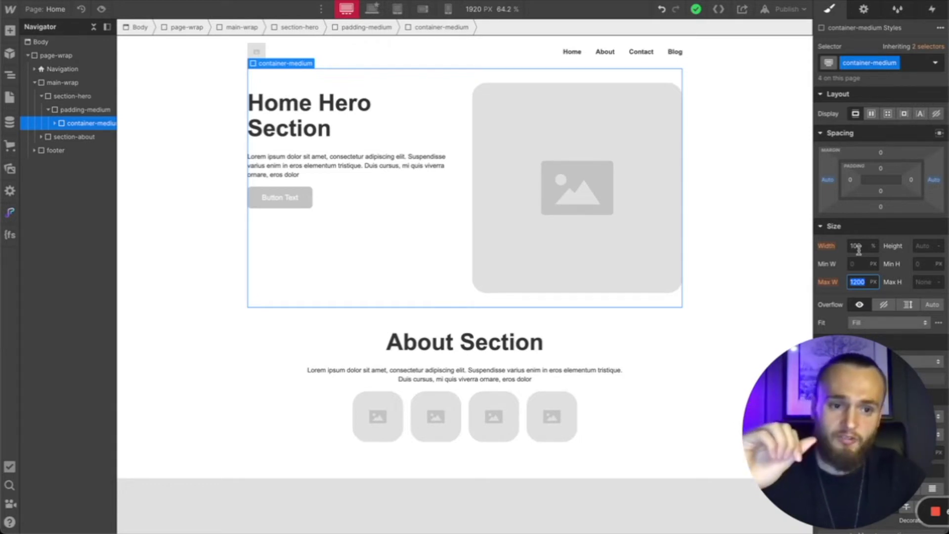
{"action": "left_click", "coordinate": [829, 183], "text": "alt"}
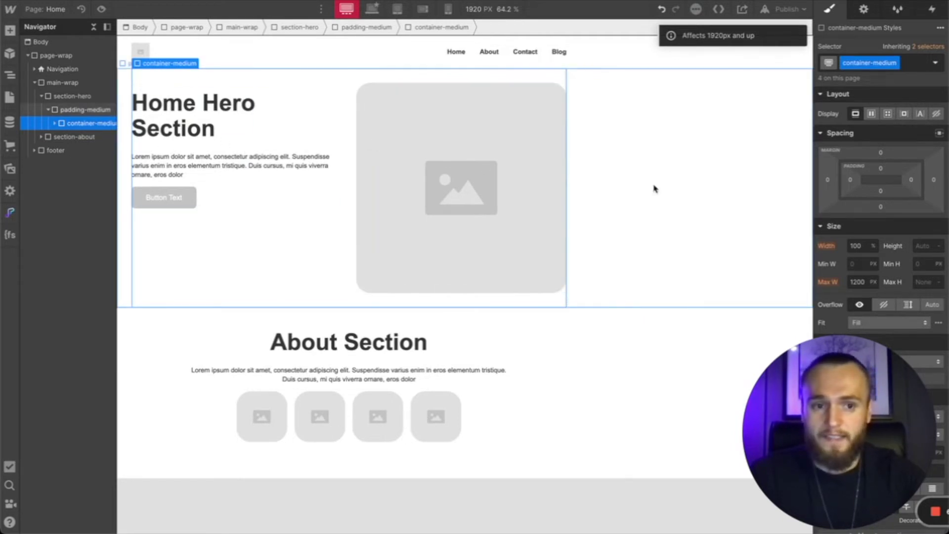
{"action": "key", "text": "ctrl+z"}
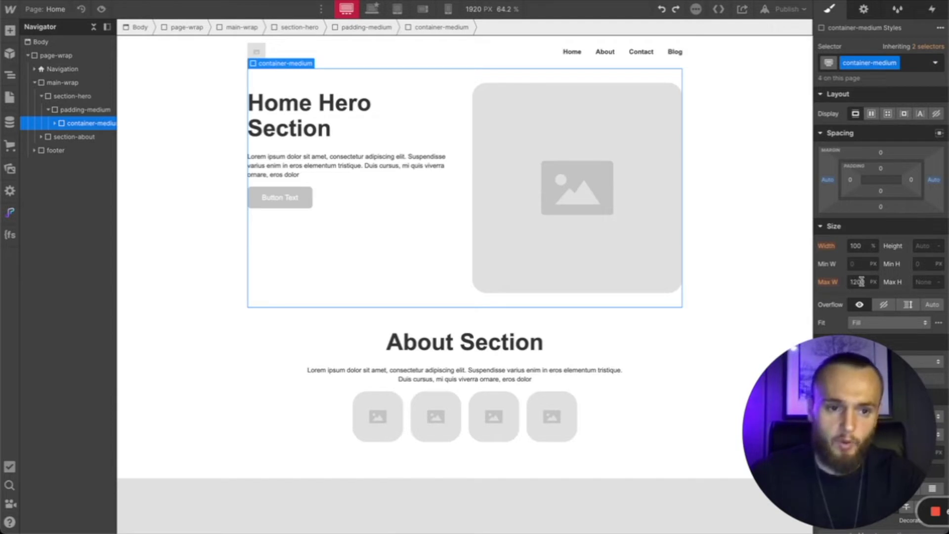
Step: Try a maximum width of 1400 px on container-medium, undo it and return to the base breakpoint
{"action": "type", "text": "14"}
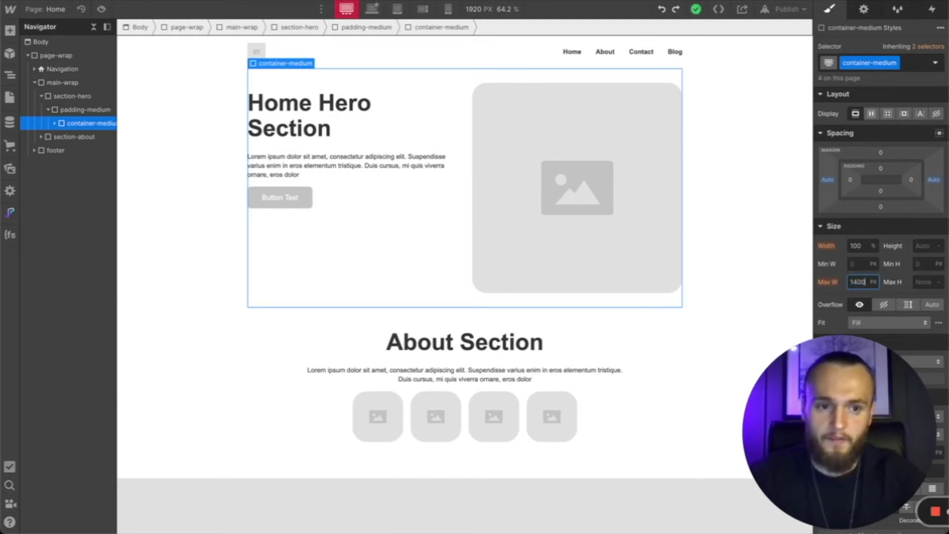
{"action": "key", "text": "Return"}
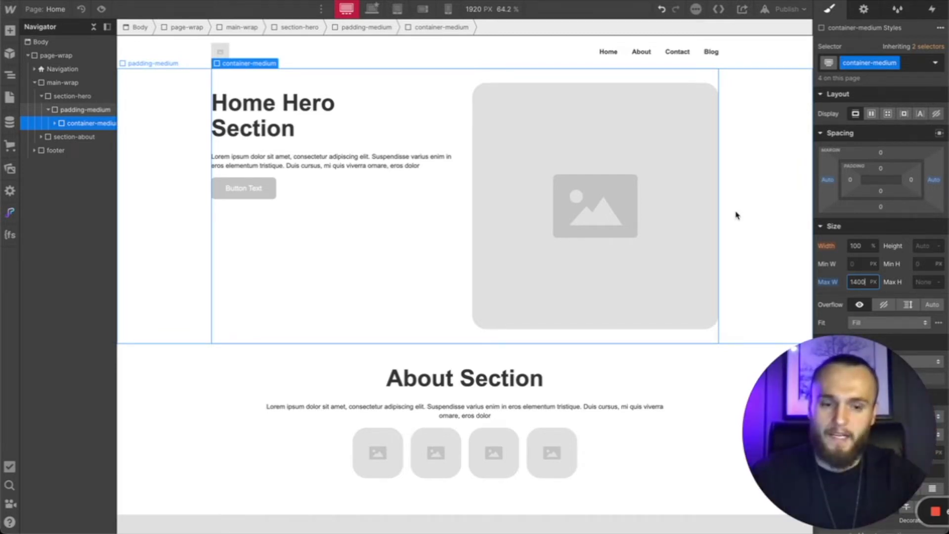
{"action": "key", "text": "ctrl+z"}
{"action": "left_click", "coordinate": [373, 9]}
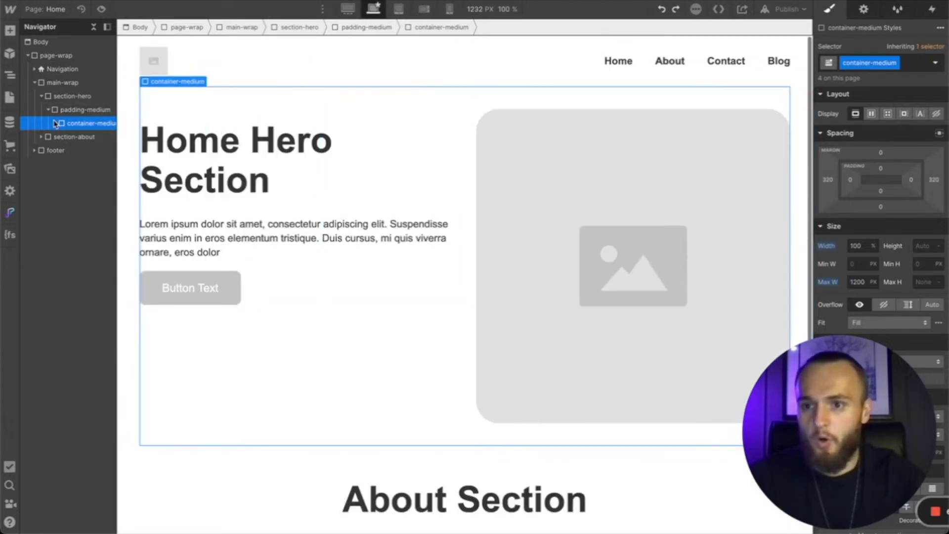
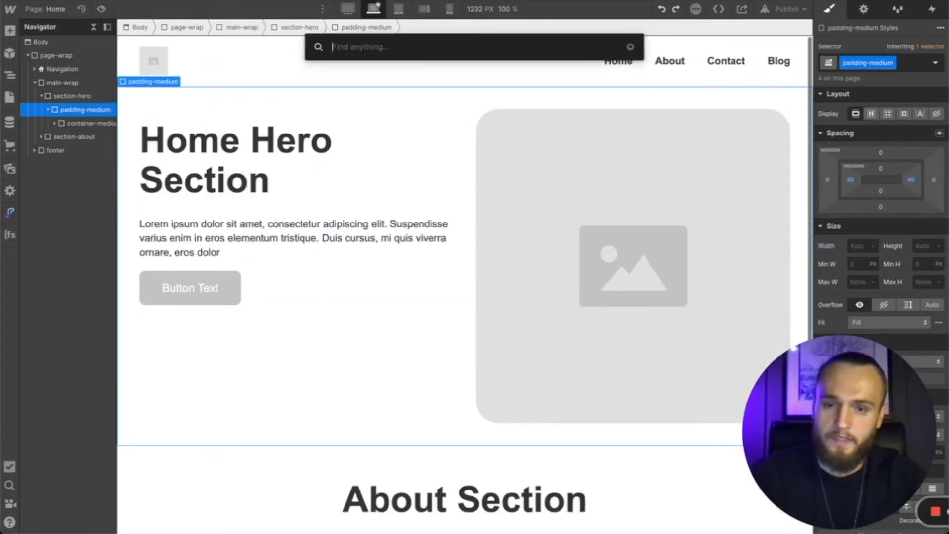
Step: Try adding a built-in Container element inside padding-medium and delete it again
{"action": "key", "text": "Return"}
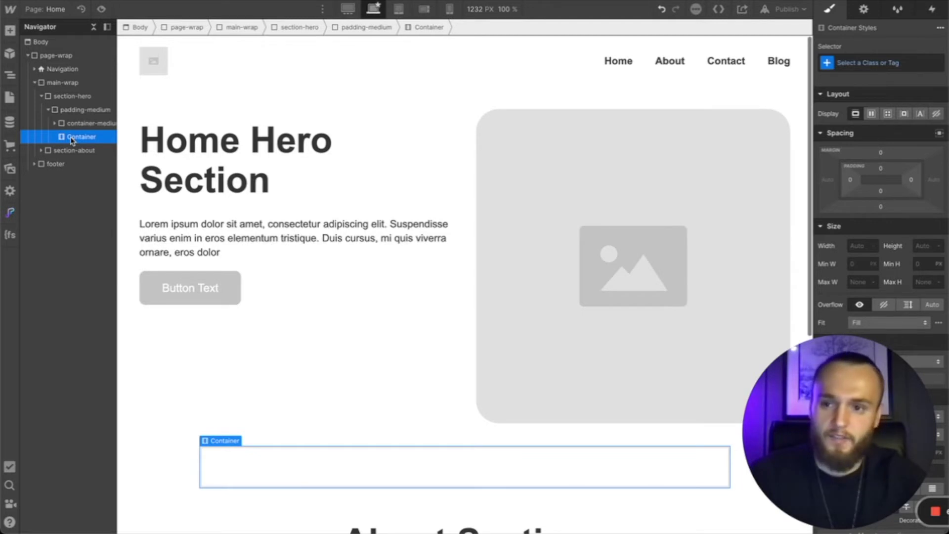
{"action": "key", "text": "Delete"}
Step: Expand container-medium and examine hero-wrap with its two children, the heading-and-button wrapper and the image
{"action": "left_click", "coordinate": [56, 124]}
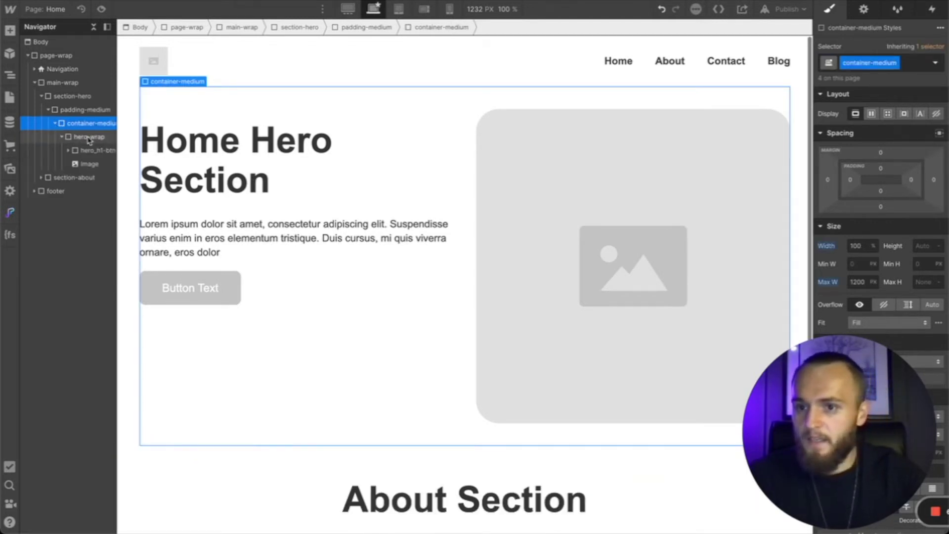
{"action": "left_click", "coordinate": [89, 139]}
{"action": "left_click", "coordinate": [61, 137]}
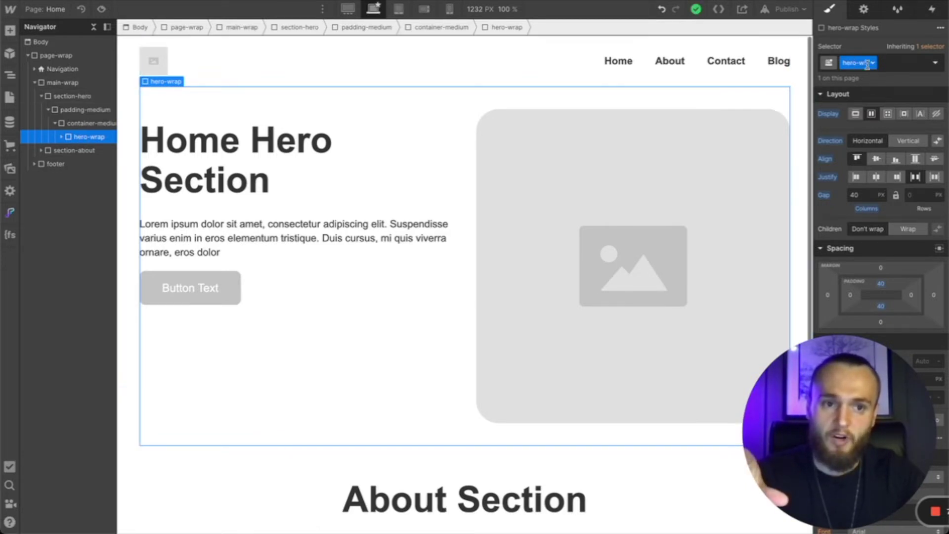
{"action": "left_click", "coordinate": [62, 138]}
{"action": "left_click", "coordinate": [90, 152]}
{"action": "left_click", "coordinate": [90, 164]}
{"action": "left_click", "coordinate": [94, 155]}
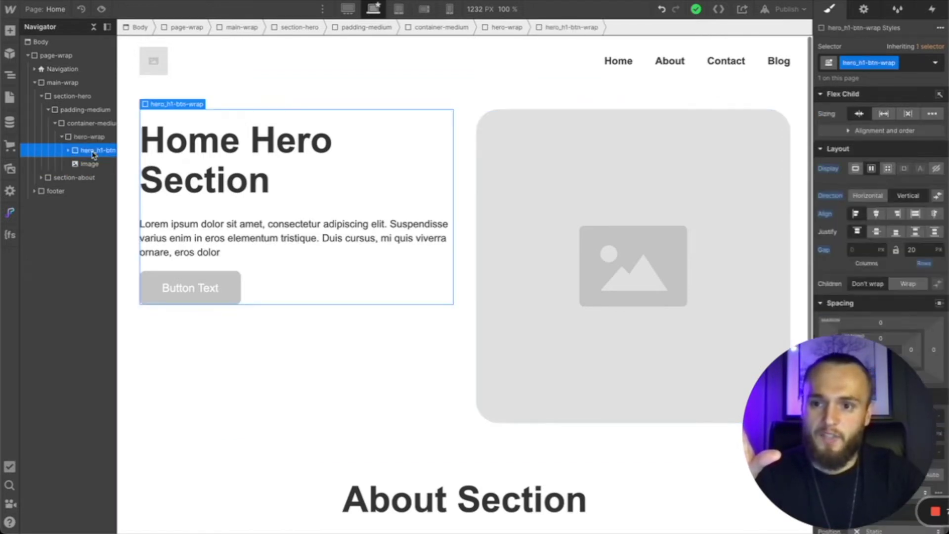
Step: Check the layout and the top and bottom padding of hero-wrap
{"action": "left_click", "coordinate": [87, 141]}
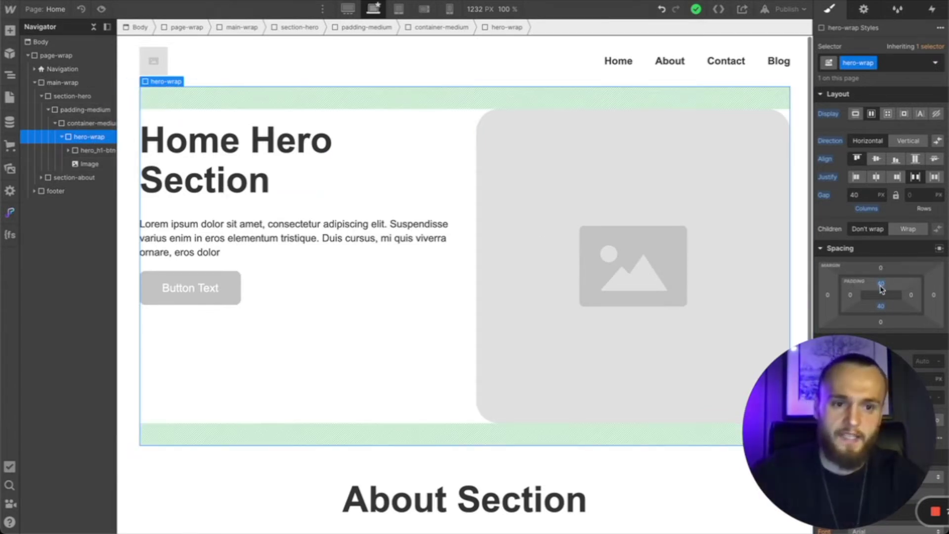
{"action": "scroll", "coordinate": [882, 290], "scroll_direction": "down", "scroll_amount": 2}
{"action": "scroll", "coordinate": [880, 223], "scroll_direction": "up", "scroll_amount": 2}
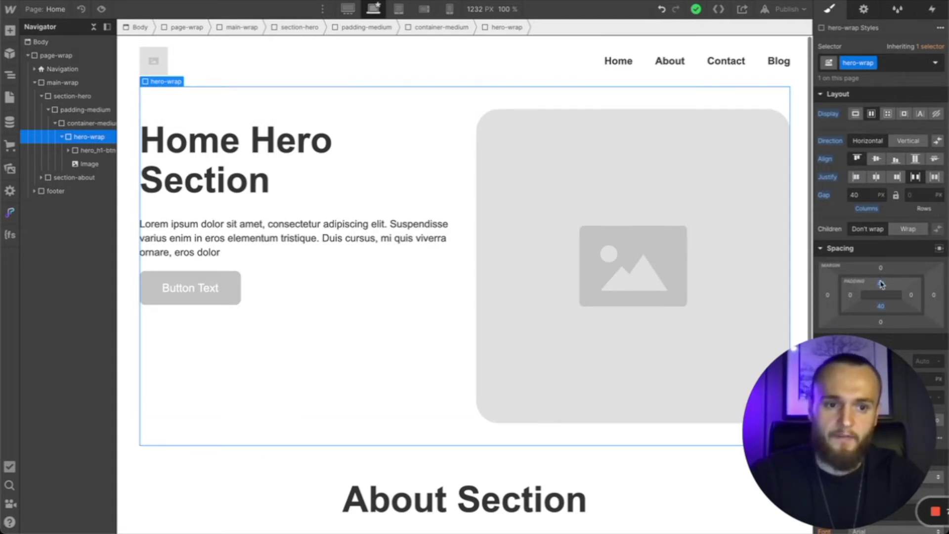
{"action": "scroll", "coordinate": [879, 288], "scroll_direction": "down", "scroll_amount": 3}
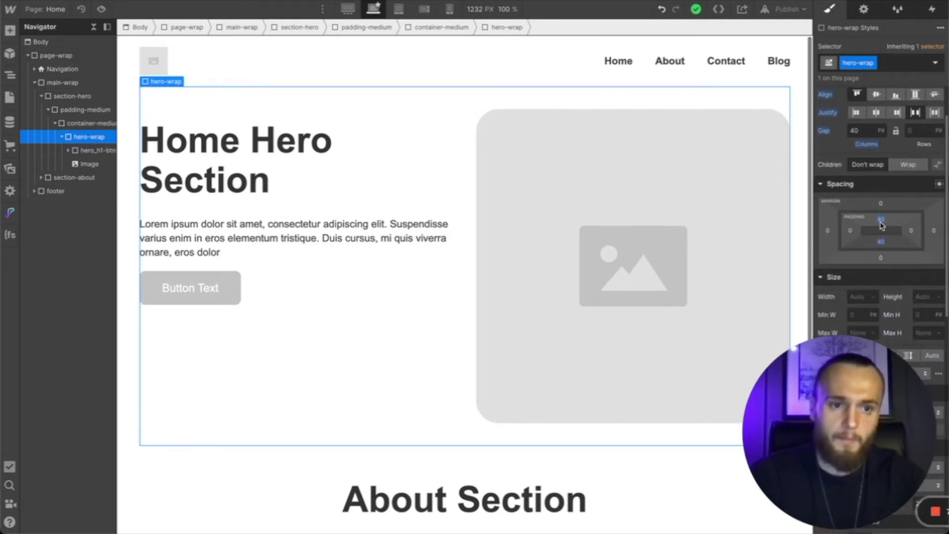
{"action": "scroll", "coordinate": [881, 226], "scroll_direction": "up", "scroll_amount": 2}
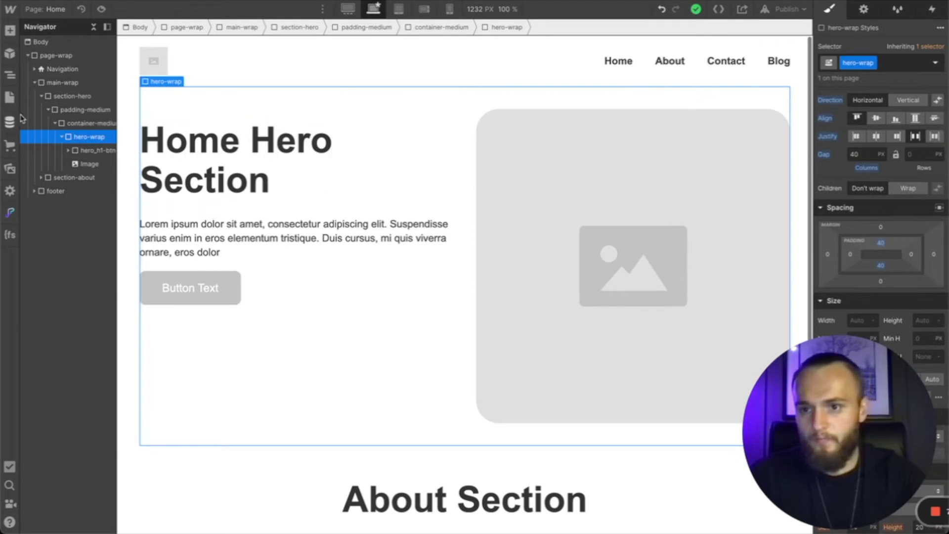
{"action": "left_click", "coordinate": [37, 83]}
{"action": "left_click", "coordinate": [36, 82]}
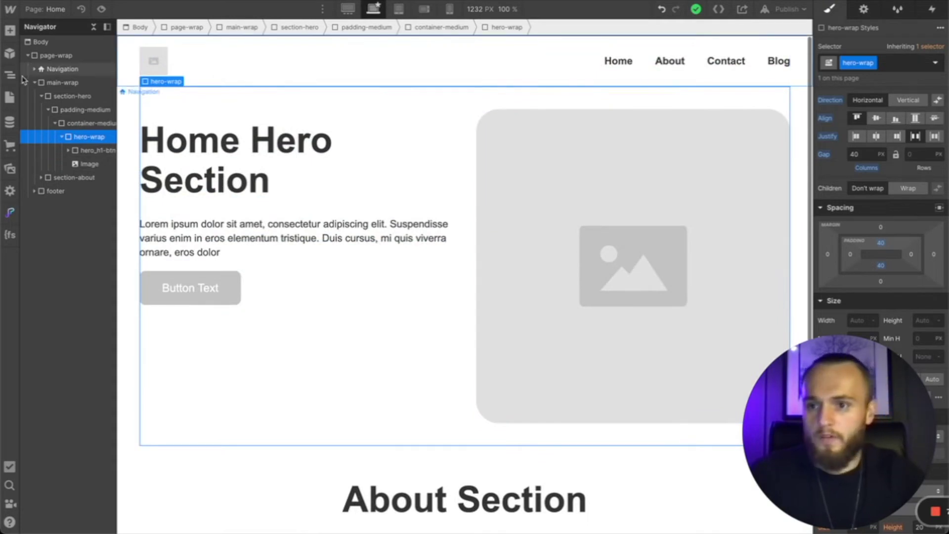
Step: Create a new static page named Structure
{"action": "left_click", "coordinate": [9, 98]}
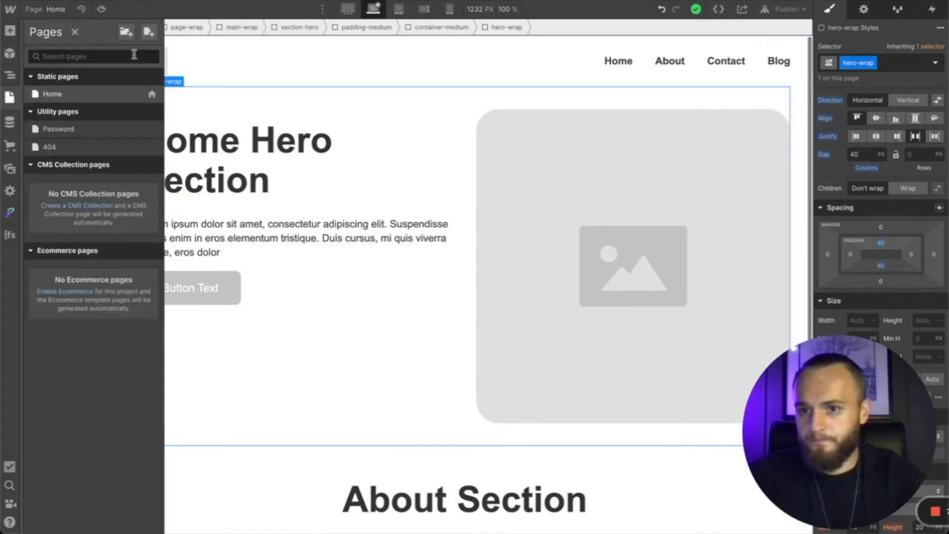
{"action": "left_click", "coordinate": [149, 33]}
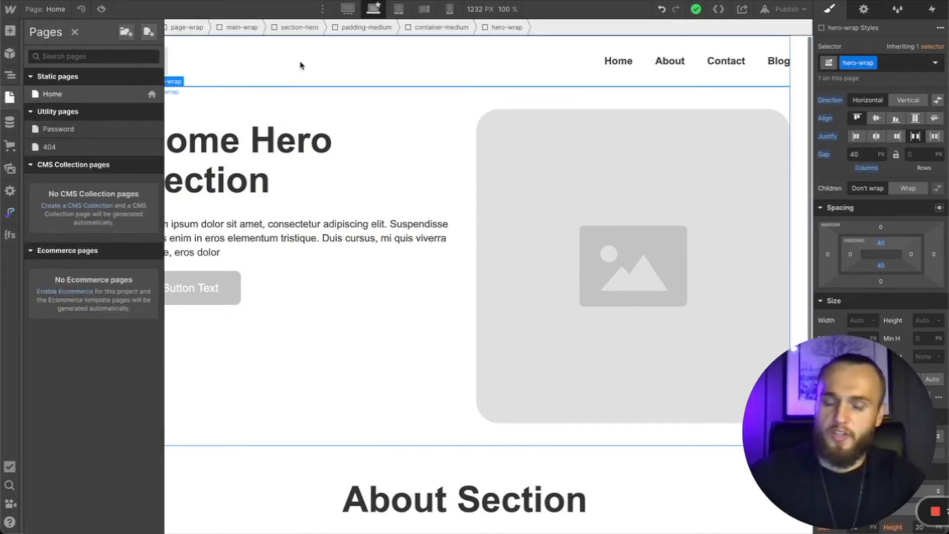
{"action": "type", "text": "S"}
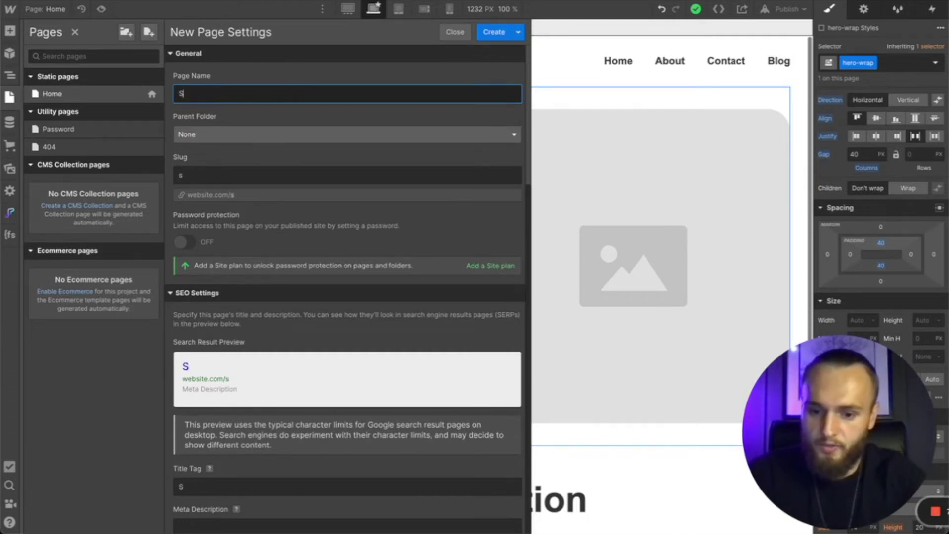
{"action": "type", "text": "tructure"}
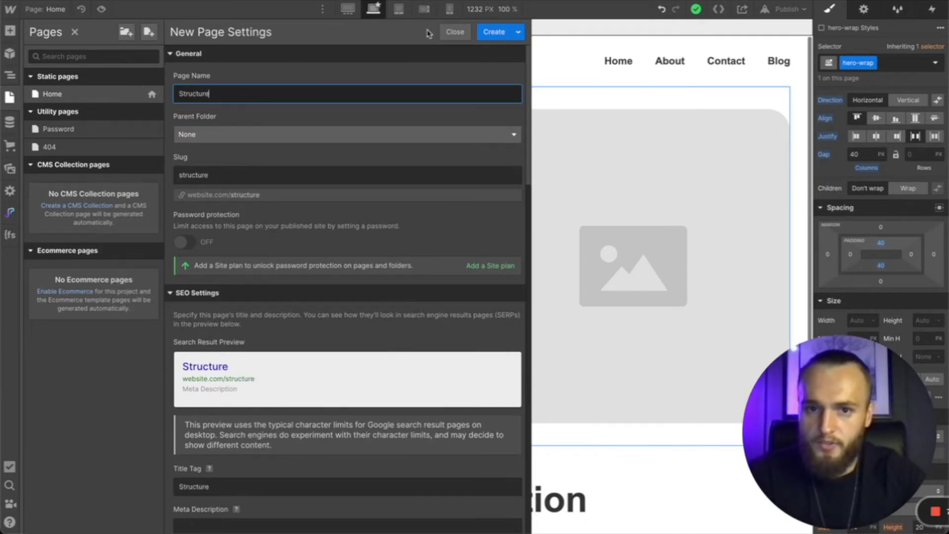
{"action": "left_click", "coordinate": [494, 32]}
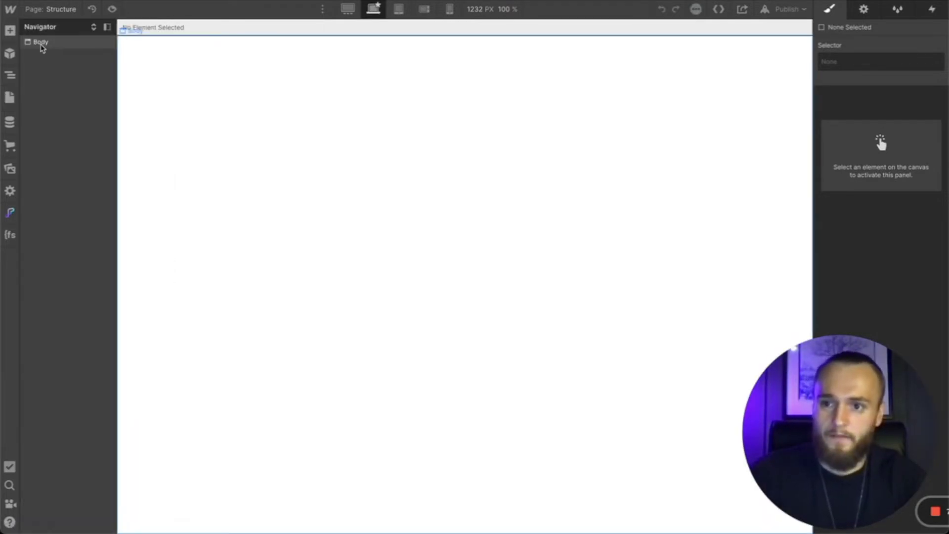
Step: Add a div block inside Body and give it the class page
{"action": "left_click", "coordinate": [41, 43]}
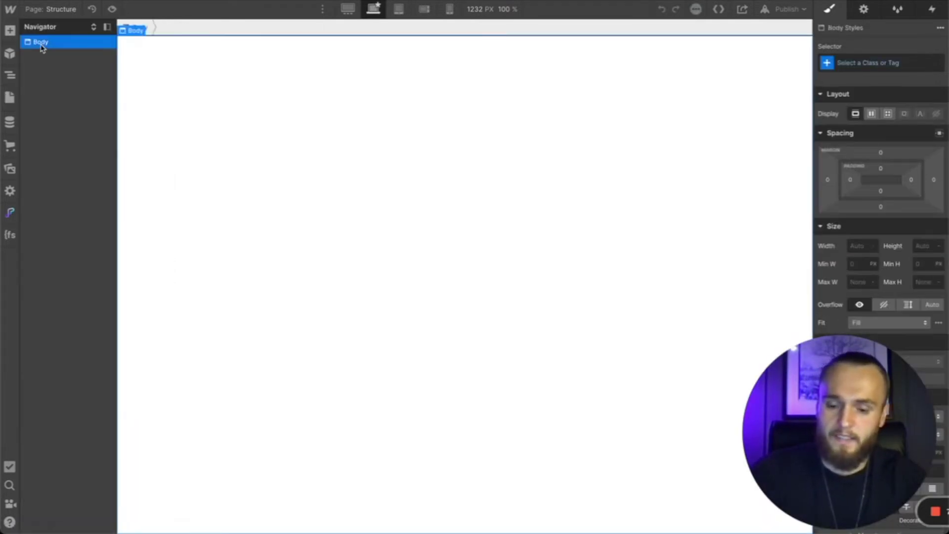
{"action": "left_click", "coordinate": [10, 31]}
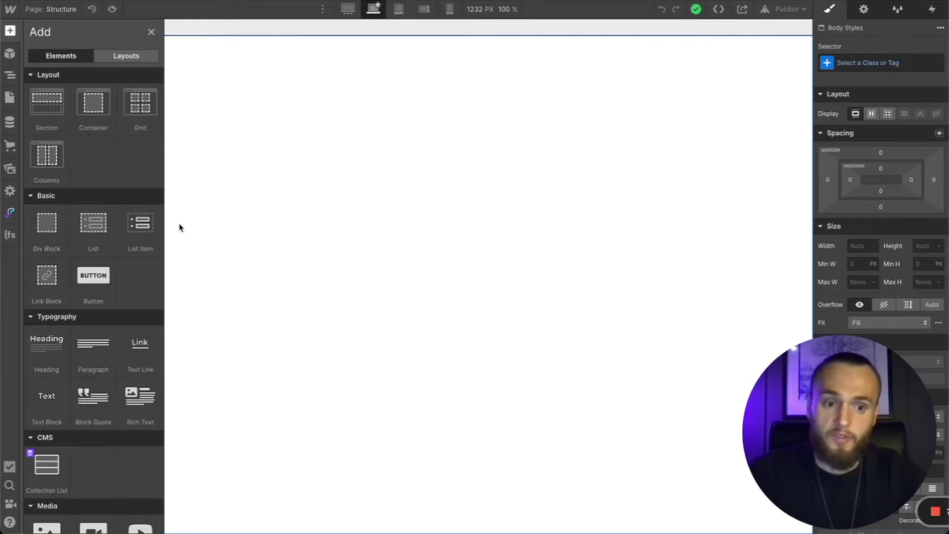
{"action": "key", "text": "z"}
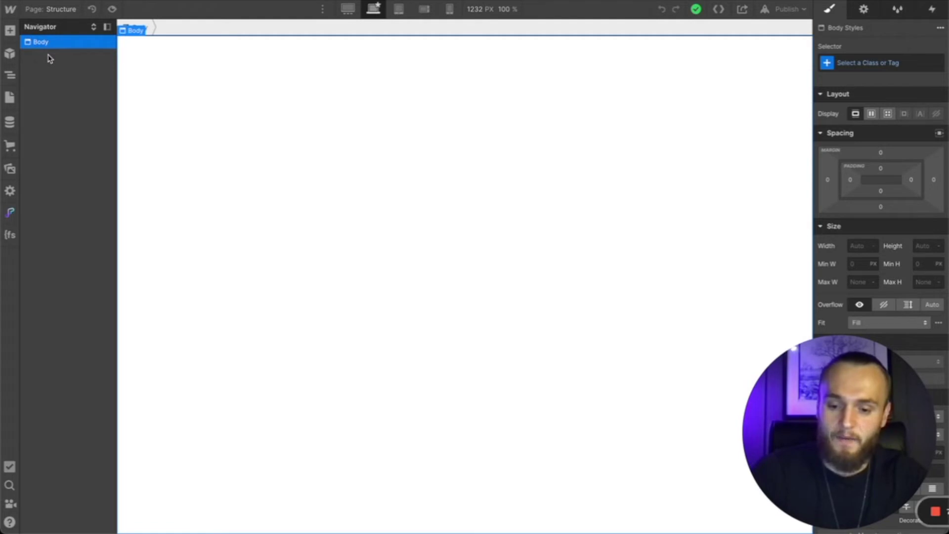
{"action": "key", "text": "ctrl+e"}
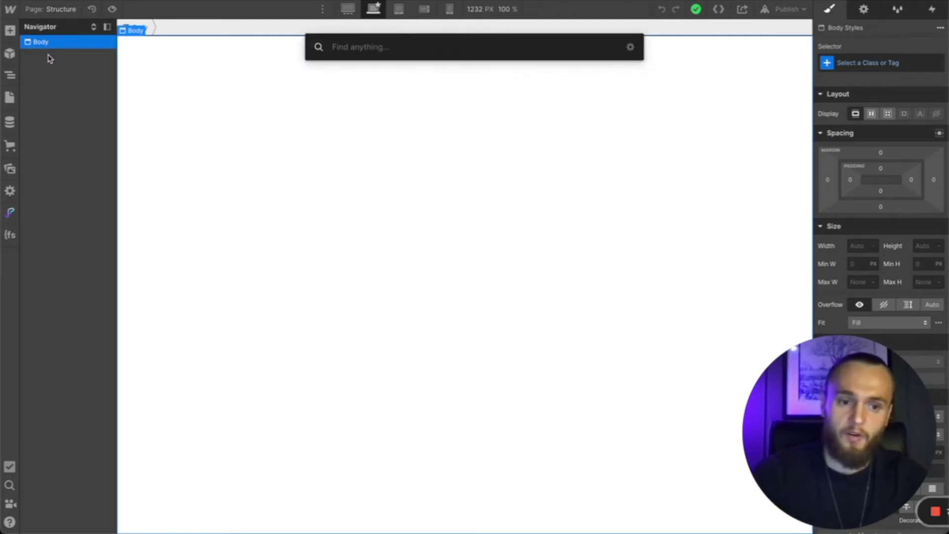
{"action": "type", "text": "di"}
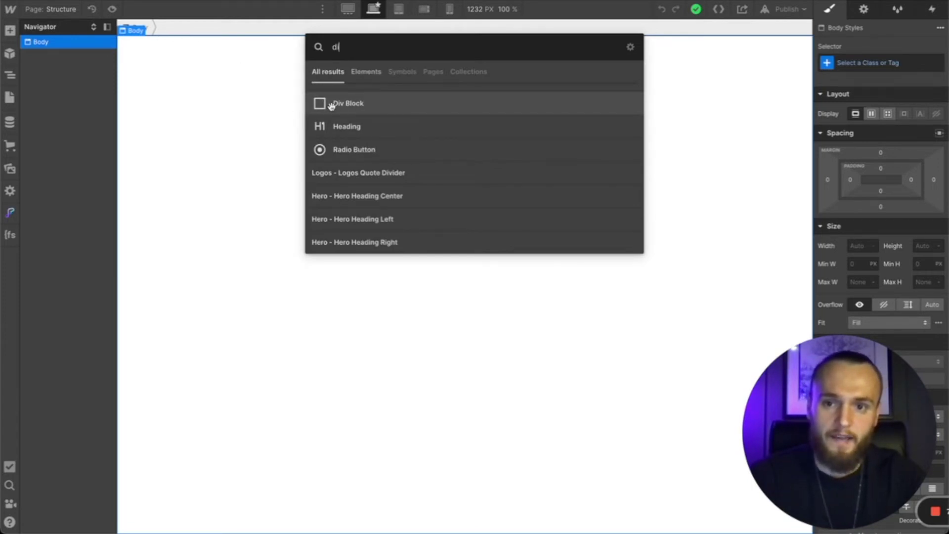
{"action": "key", "text": "Return"}
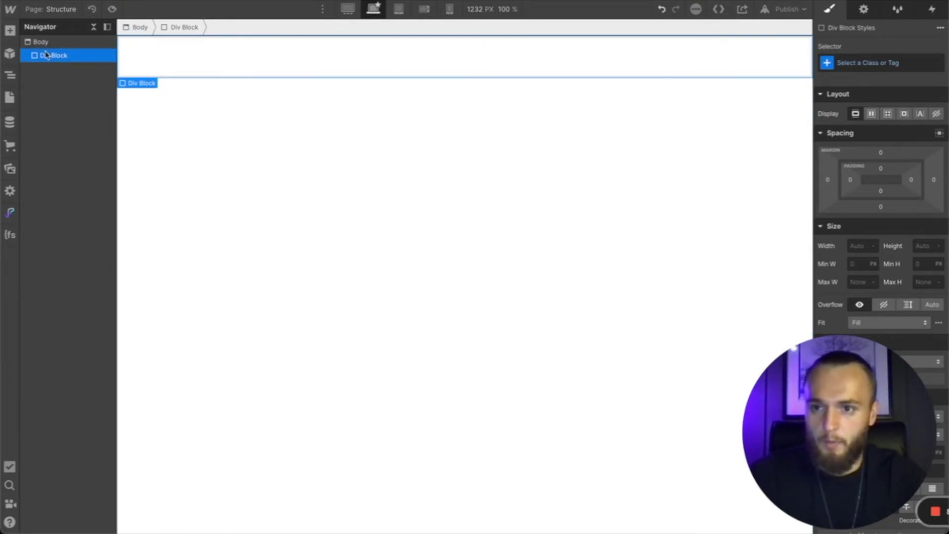
{"action": "left_click", "coordinate": [868, 63]}
{"action": "type", "text": "page"}
{"action": "key", "text": "Return"}
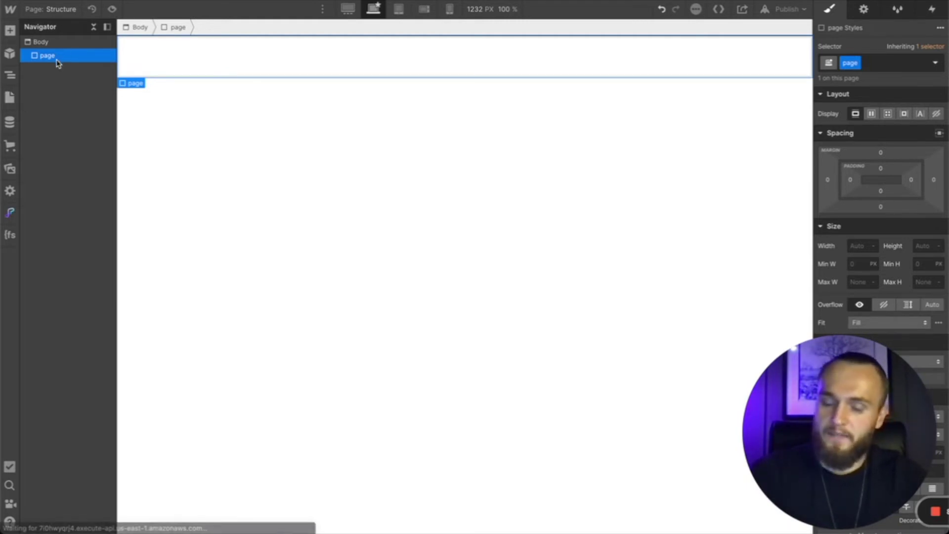
Step: Add a div block inside page and give it the class main
{"action": "key", "text": "ctrl+k"}
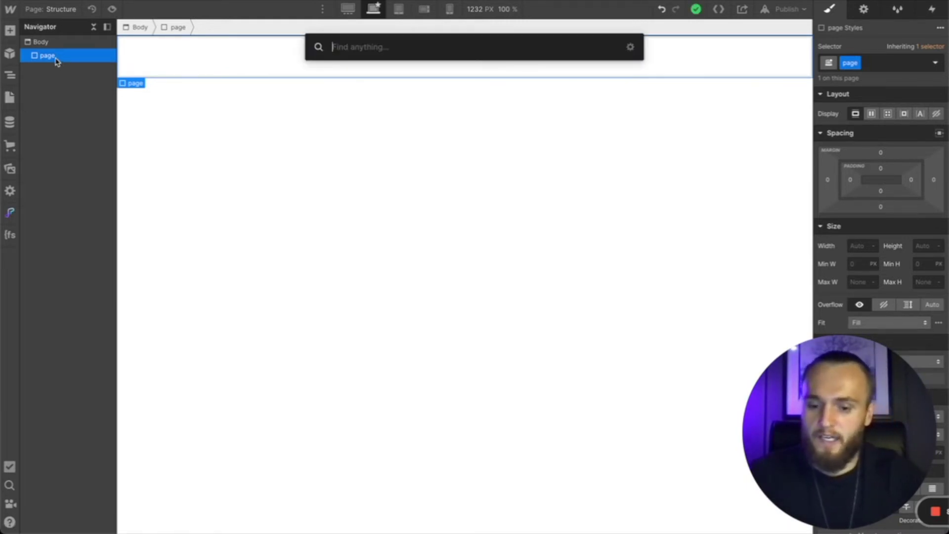
{"action": "type", "text": "di"}
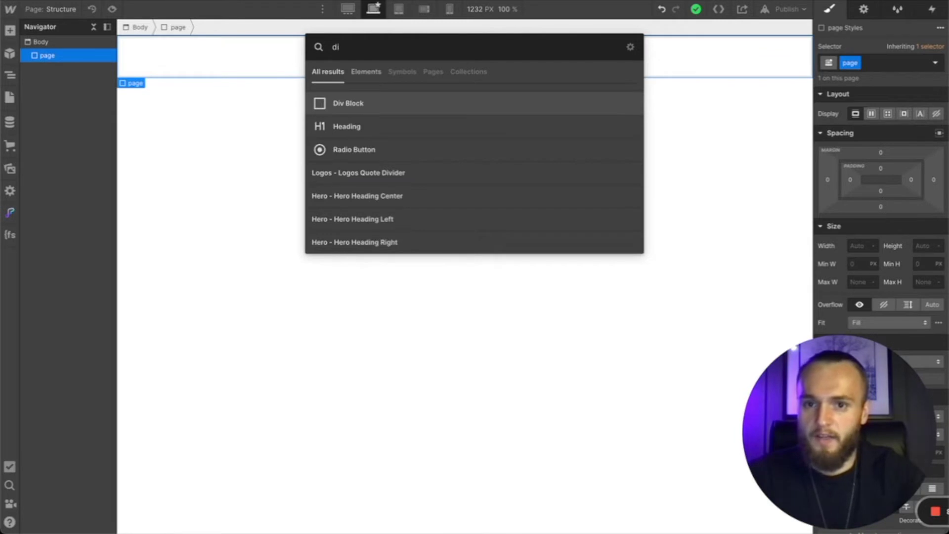
{"action": "key", "text": "Return"}
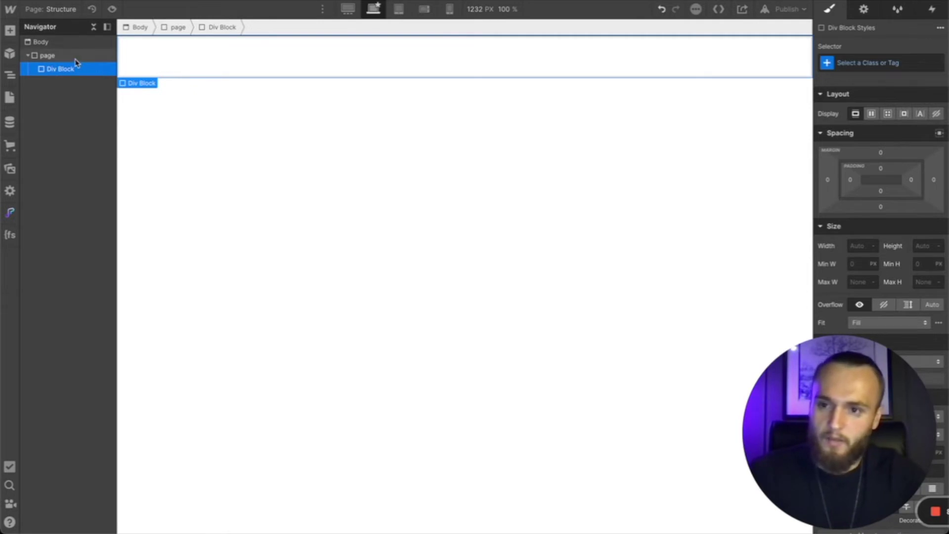
{"action": "left_click", "coordinate": [885, 63]}
{"action": "type", "text": "main"}
{"action": "key", "text": "Return"}
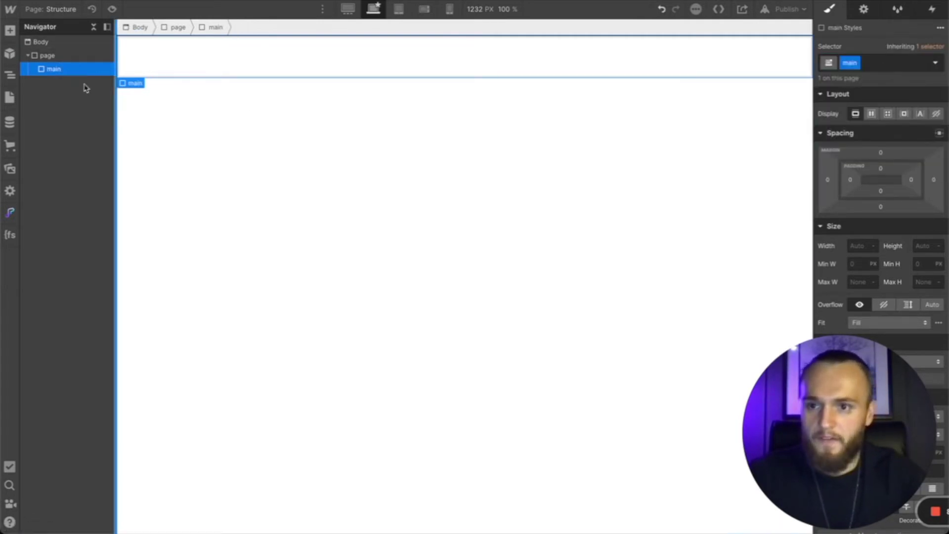
Step: Set the HTML tag of the main div to Main
{"action": "left_click", "coordinate": [864, 10]}
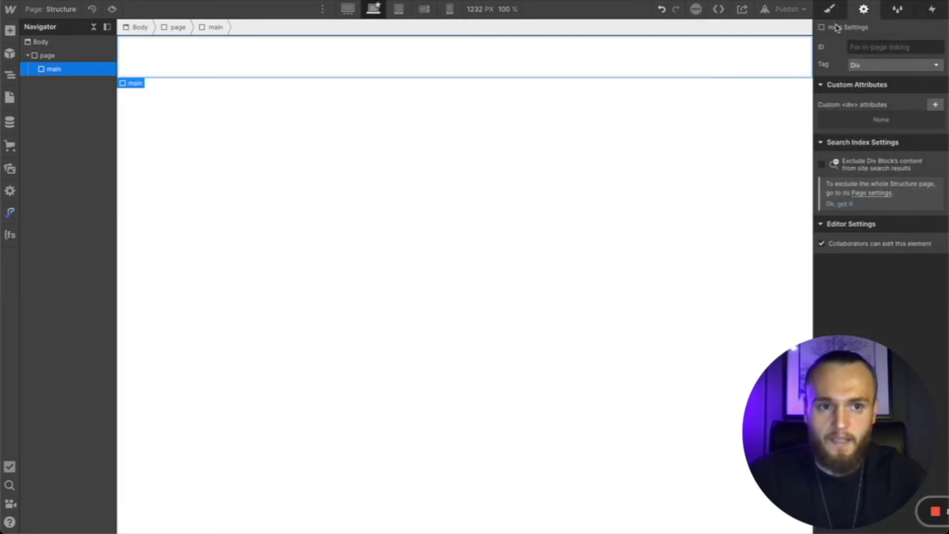
{"action": "left_click", "coordinate": [861, 64]}
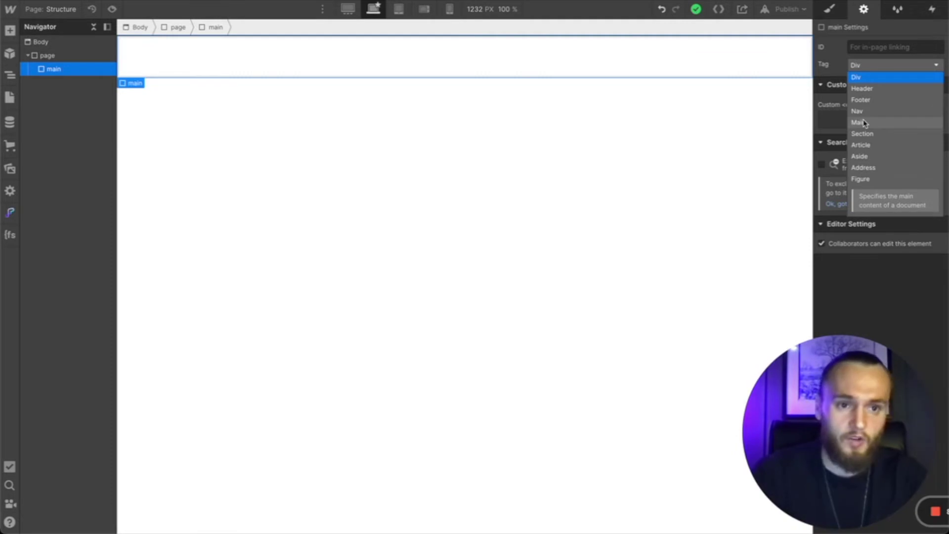
{"action": "left_click", "coordinate": [864, 122]}
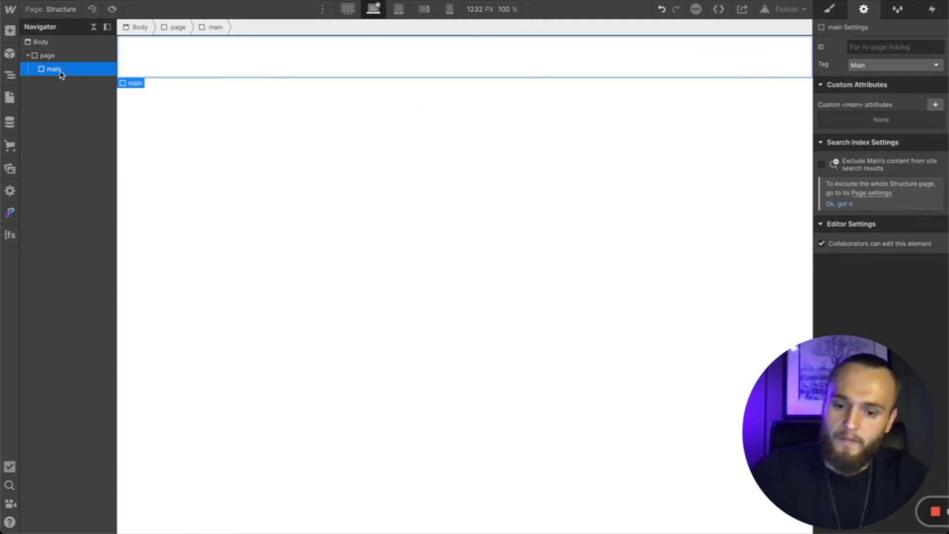
Step: Add a div block inside main and expand main in the element tree
{"action": "key", "text": "super+e"}
{"action": "type", "text": "di"}
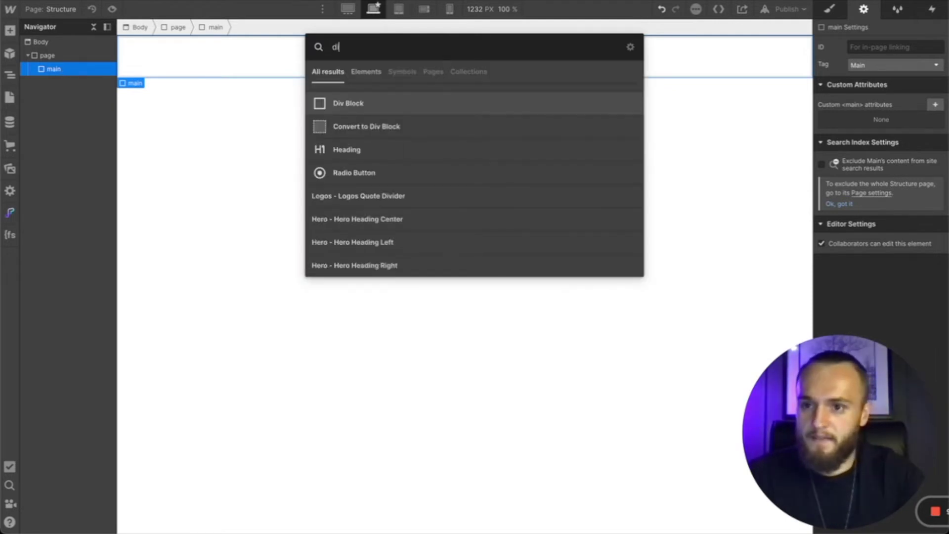
{"action": "key", "text": "Return"}
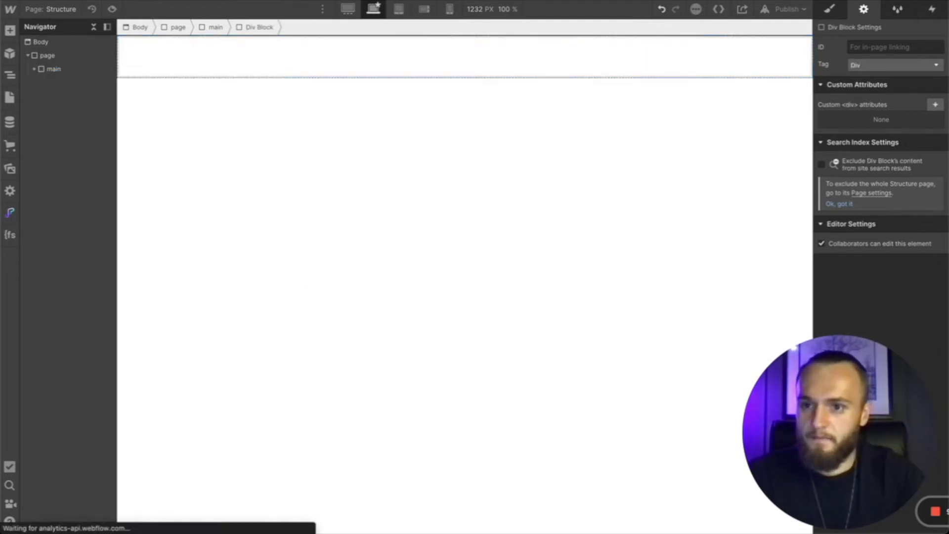
{"action": "left_click", "coordinate": [35, 70]}
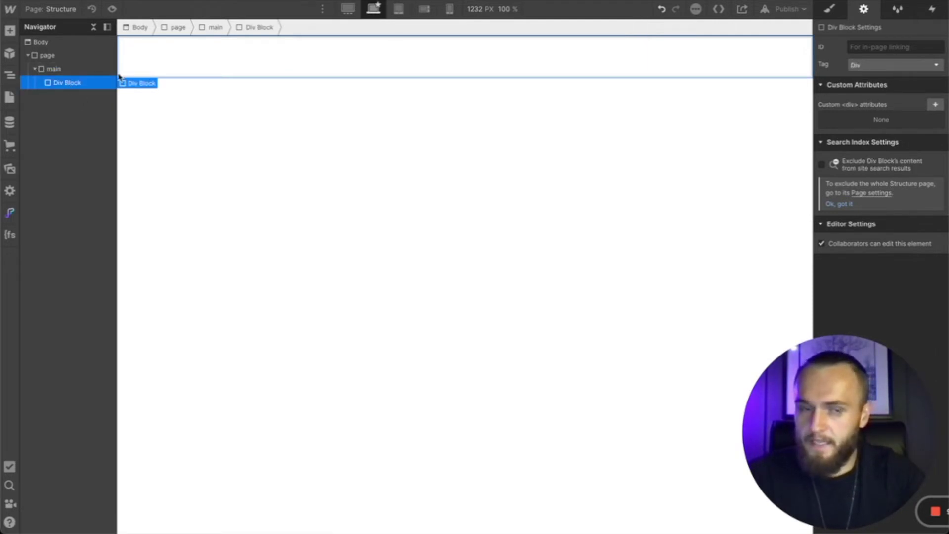
Step: Give the div block inside main the new class section-hero2
{"action": "left_click", "coordinate": [833, 10]}
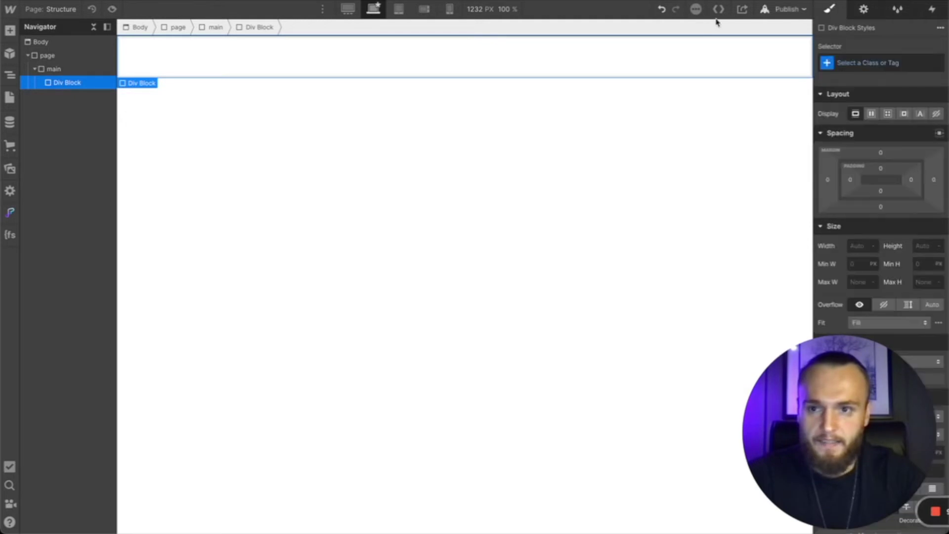
{"action": "left_click", "coordinate": [874, 66]}
{"action": "type", "text": "section-"}
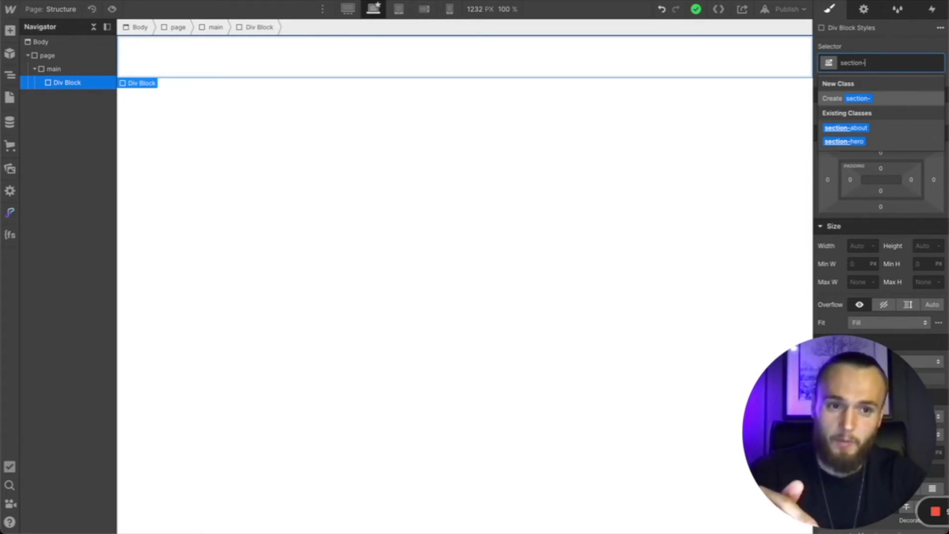
{"action": "type", "text": "ho"}
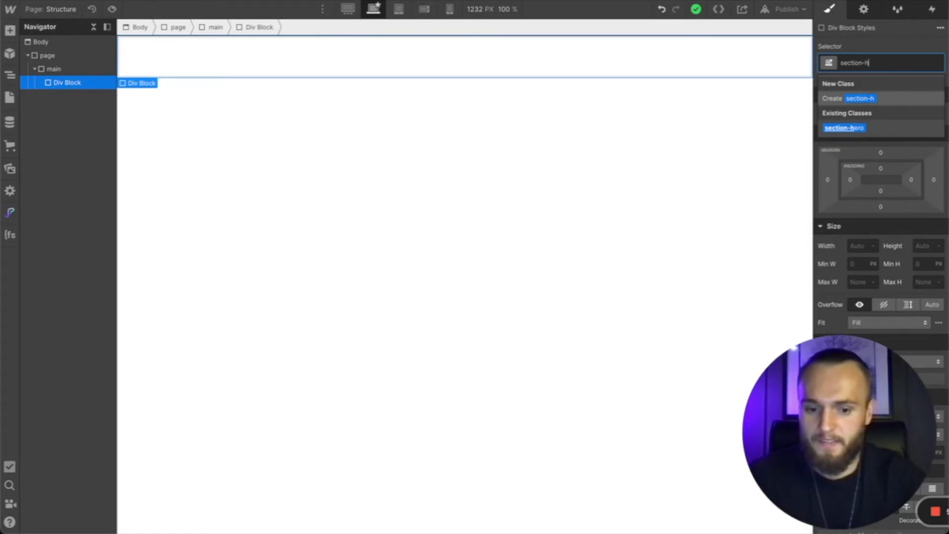
{"action": "key", "text": "BackSpace"}
{"action": "key", "text": "BackSpace"}
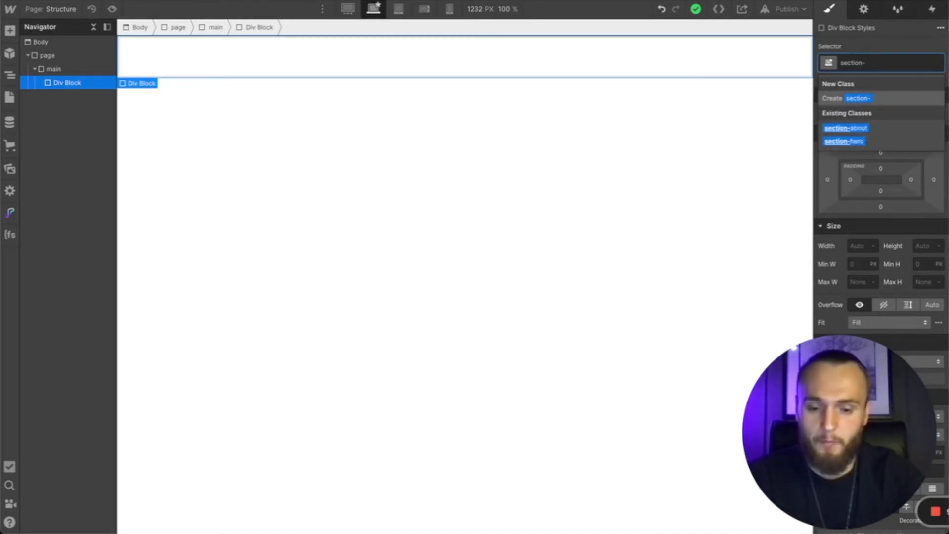
{"action": "type", "text": "home"}
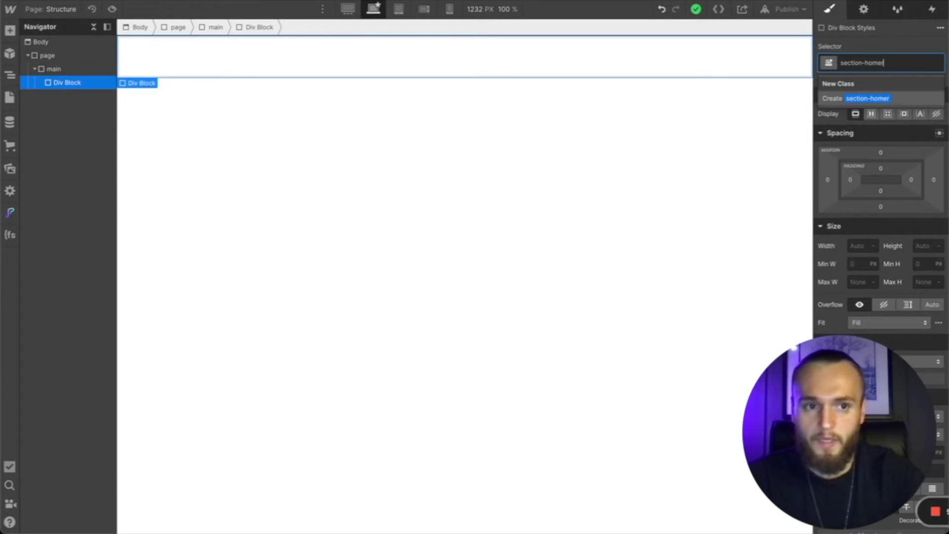
{"action": "key", "text": "BackSpace"}
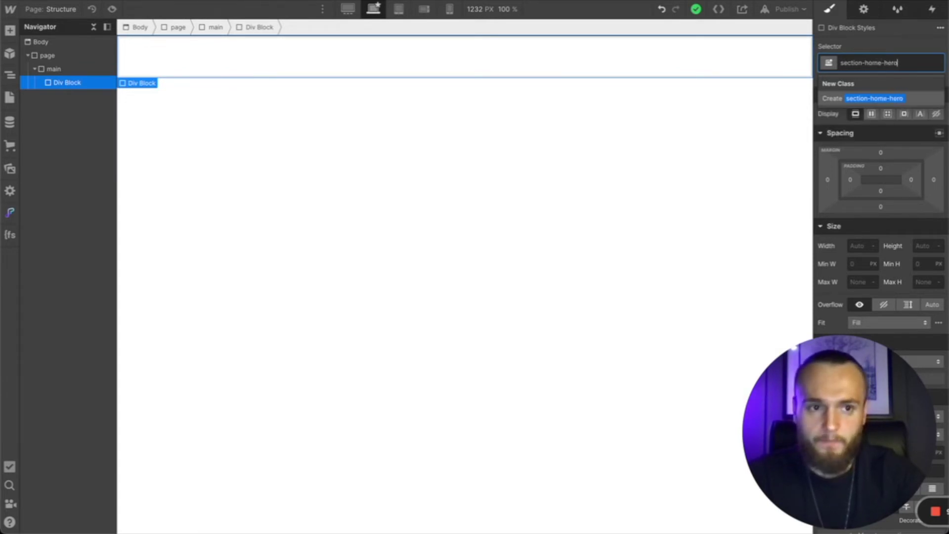
{"action": "key", "text": "BackSpace"}
{"action": "key", "text": "BackSpace"}
{"action": "key", "text": "BackSpace"}
{"action": "type", "text": "e"}
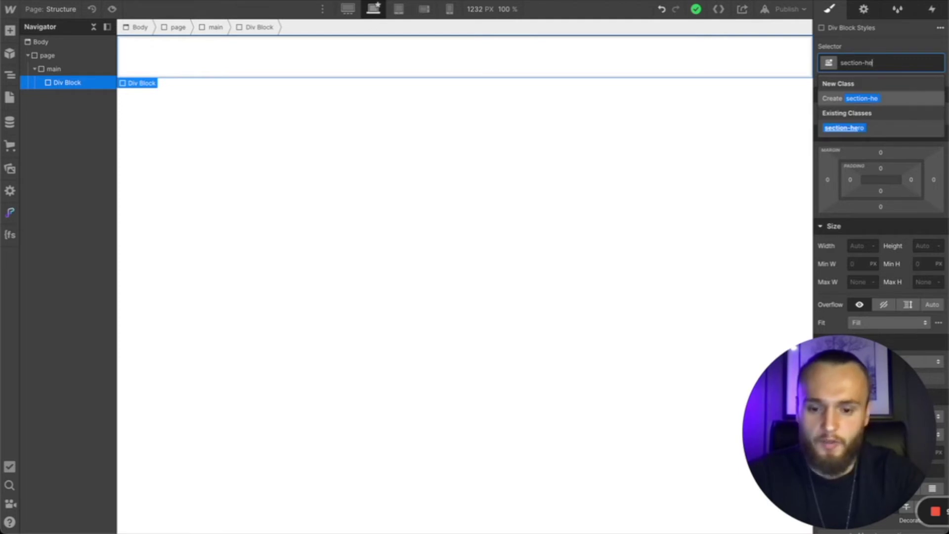
{"action": "type", "text": "ro2"}
{"action": "key", "text": "Return"}
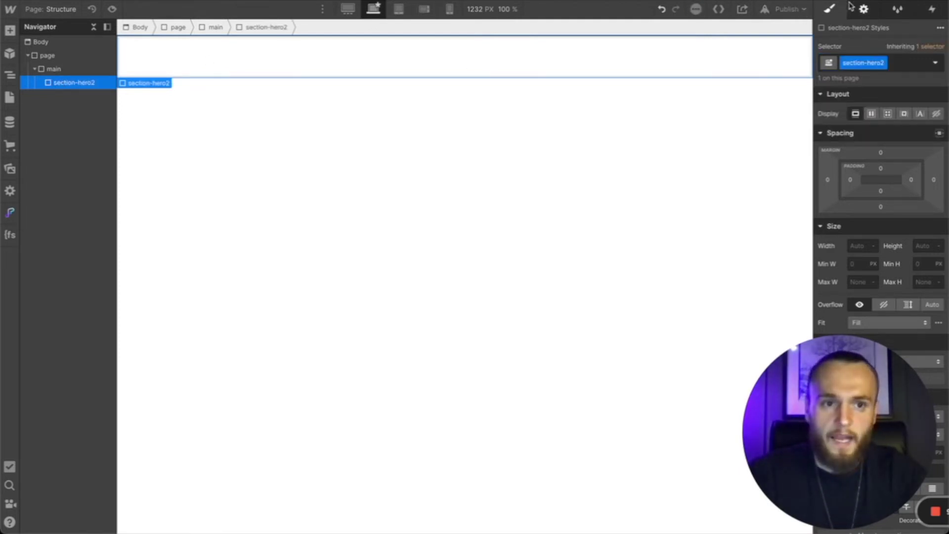
Step: Set the HTML tag of section-hero2 to Header
{"action": "left_click", "coordinate": [864, 10]}
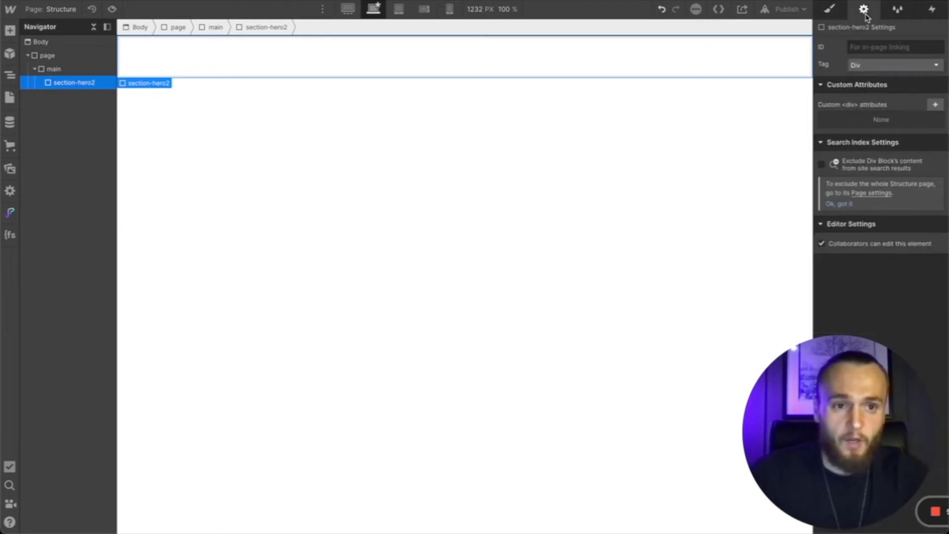
{"action": "left_click", "coordinate": [871, 67]}
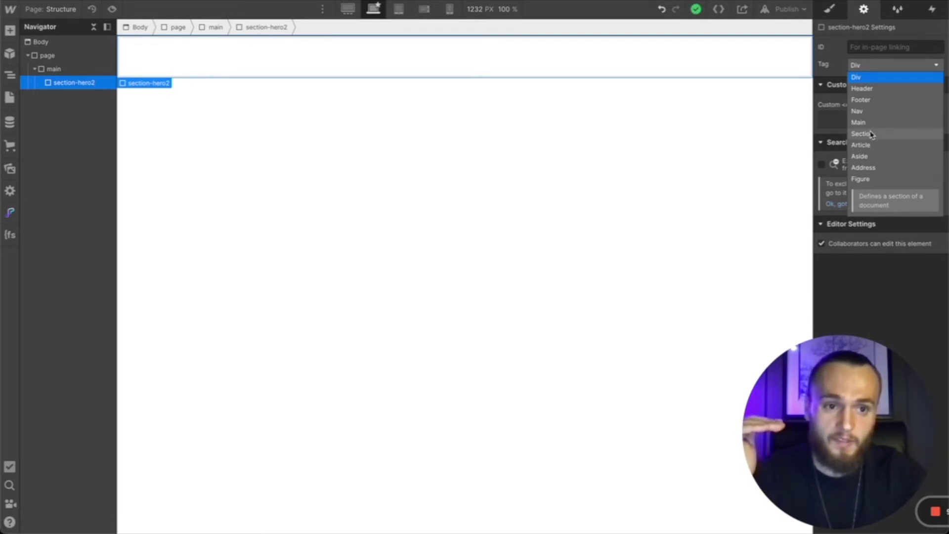
{"action": "left_click", "coordinate": [866, 93]}
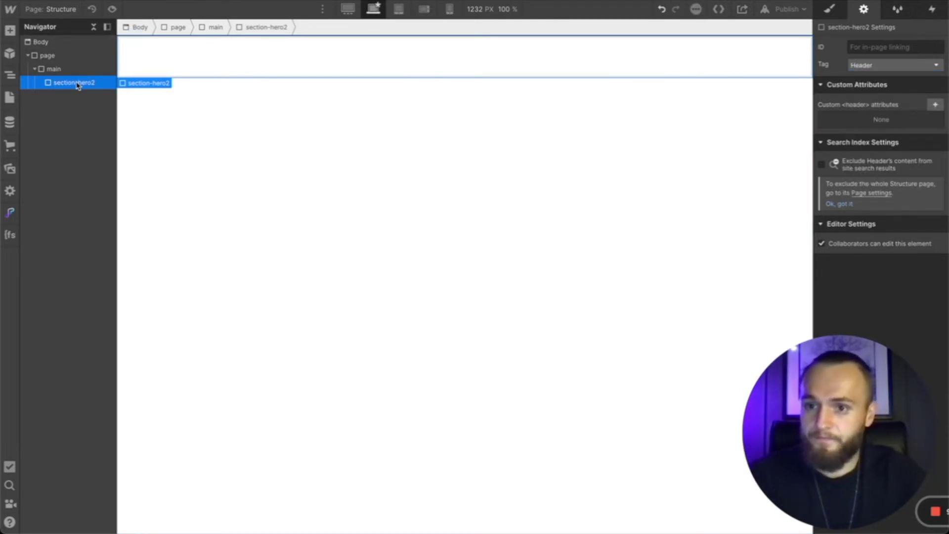
{"action": "key", "text": "ctrl+v"}
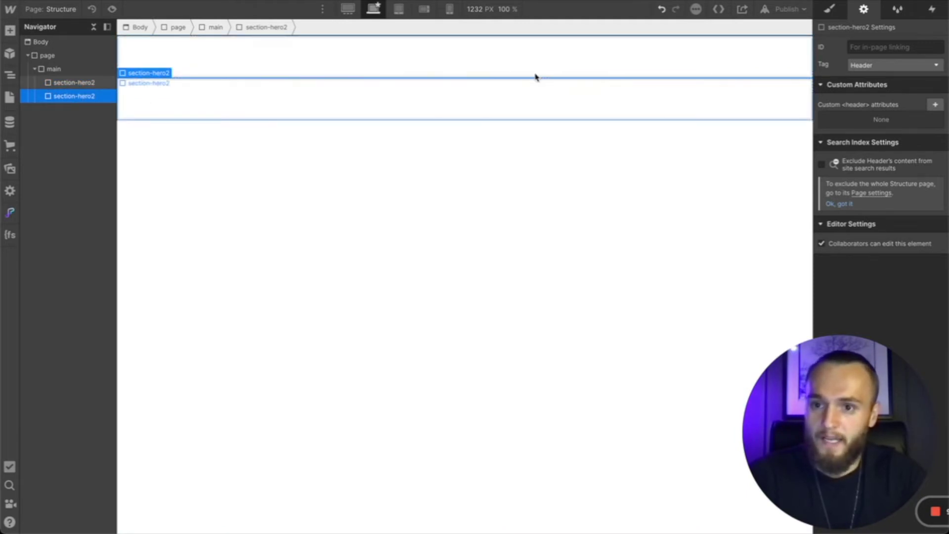
{"action": "left_click", "coordinate": [870, 64]}
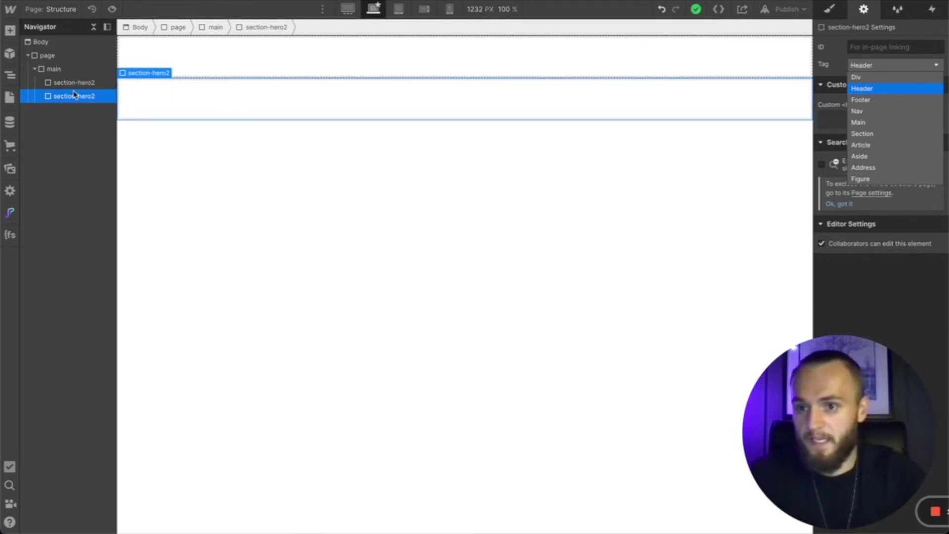
{"action": "key", "text": "Delete"}
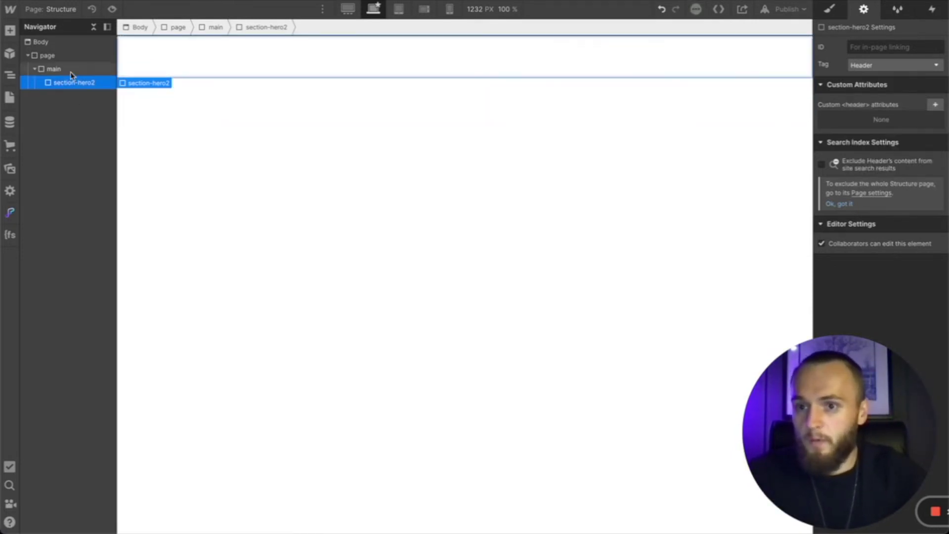
Step: Add a div block inside section-hero2, expand section-hero2 in the element tree and select the new block
{"action": "key", "text": "super+e"}
{"action": "type", "text": "di"}
{"action": "key", "text": "Return"}
{"action": "left_click", "coordinate": [41, 83]}
{"action": "left_click", "coordinate": [69, 83]}
{"action": "left_click", "coordinate": [79, 96]}
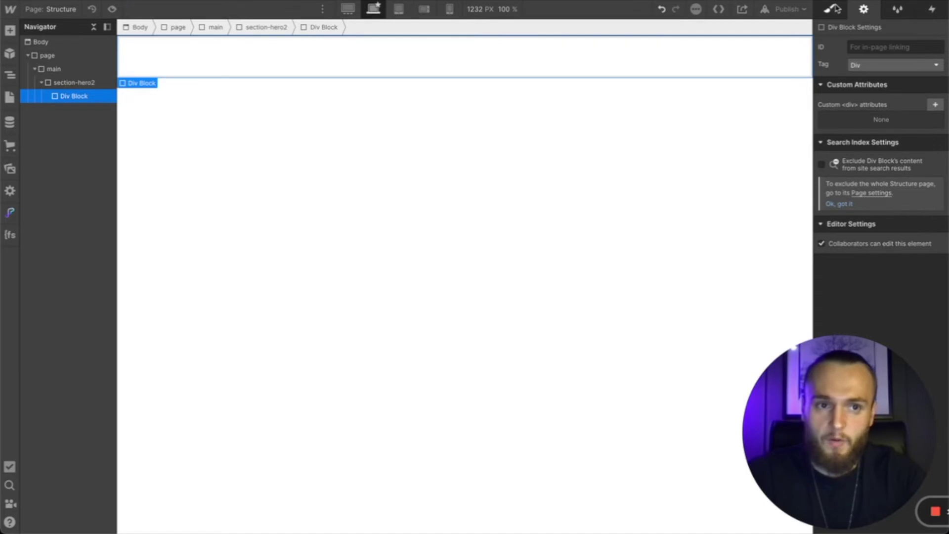
Step: Give the div block inside section-hero2 the new class padding
{"action": "left_click", "coordinate": [834, 9]}
{"action": "left_click", "coordinate": [866, 70]}
{"action": "type", "text": "pa"}
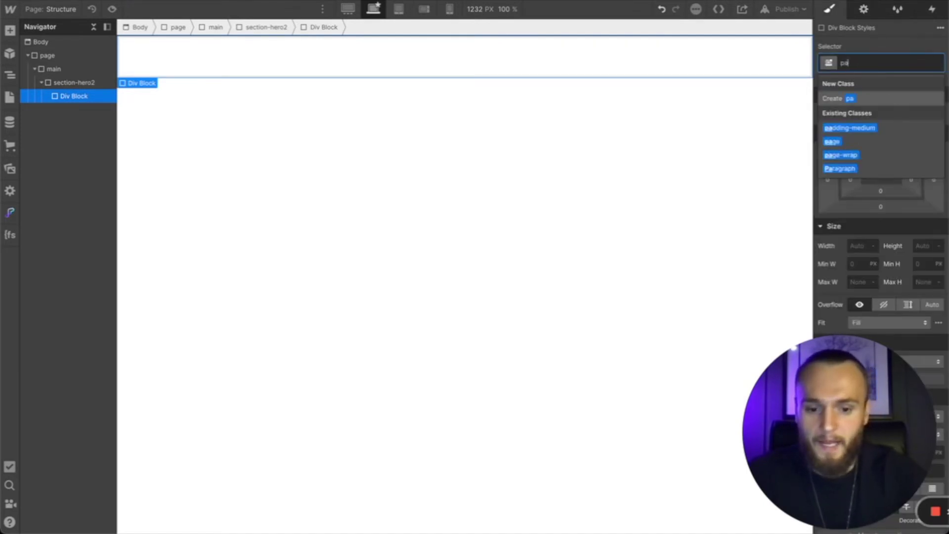
{"action": "type", "text": "dding-"}
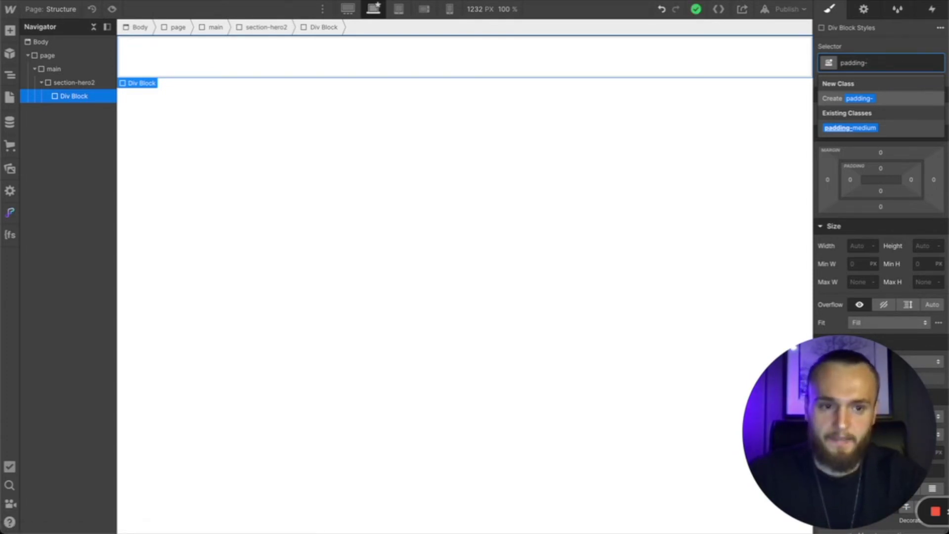
{"action": "type", "text": "s"}
{"action": "key", "text": "BackSpace"}
{"action": "type", "text": "mediu"}
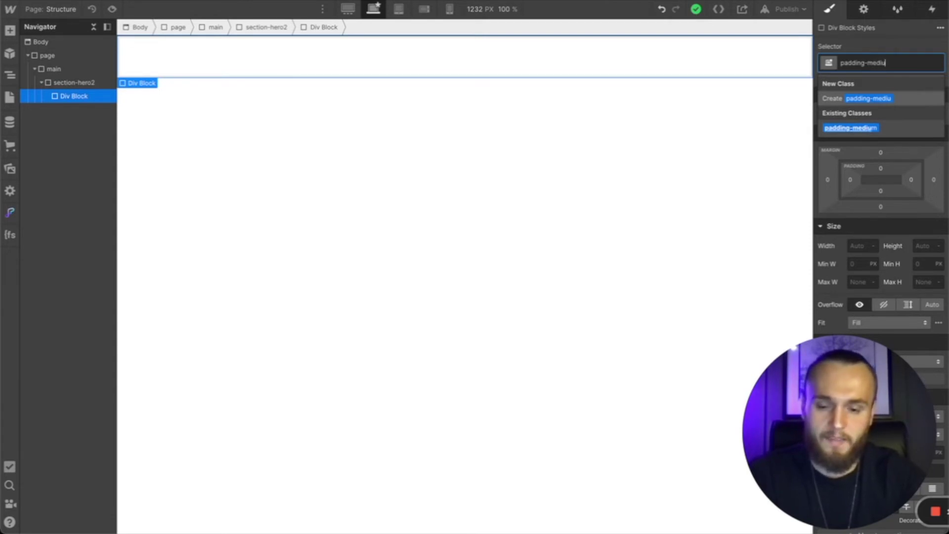
{"action": "key", "text": "BackSpace"}
{"action": "key", "text": "BackSpace"}
{"action": "key", "text": "BackSpace"}
{"action": "key", "text": "Return"}
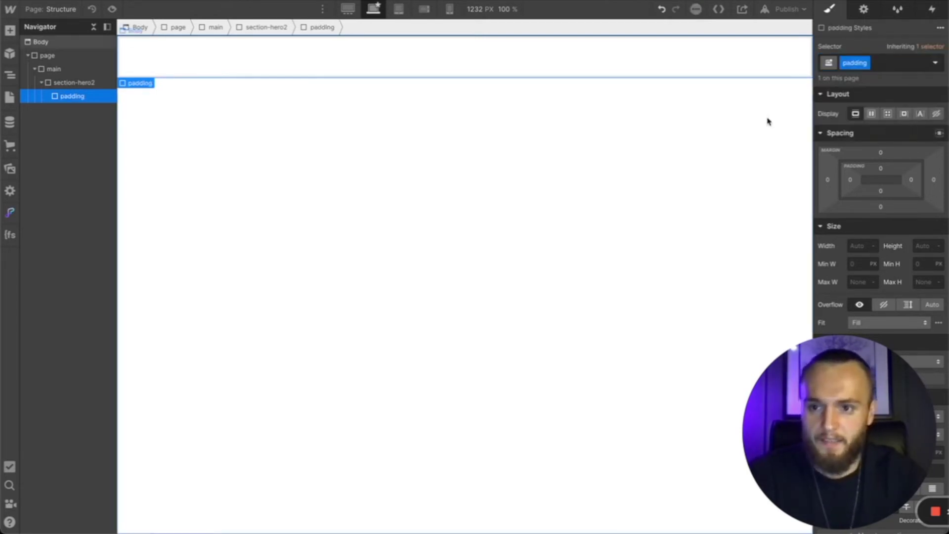
Step: Set the left and right padding of the padding div to 40 px
{"action": "left_click", "coordinate": [850, 180]}
{"action": "type", "text": "40"}
{"action": "key", "text": "Return"}
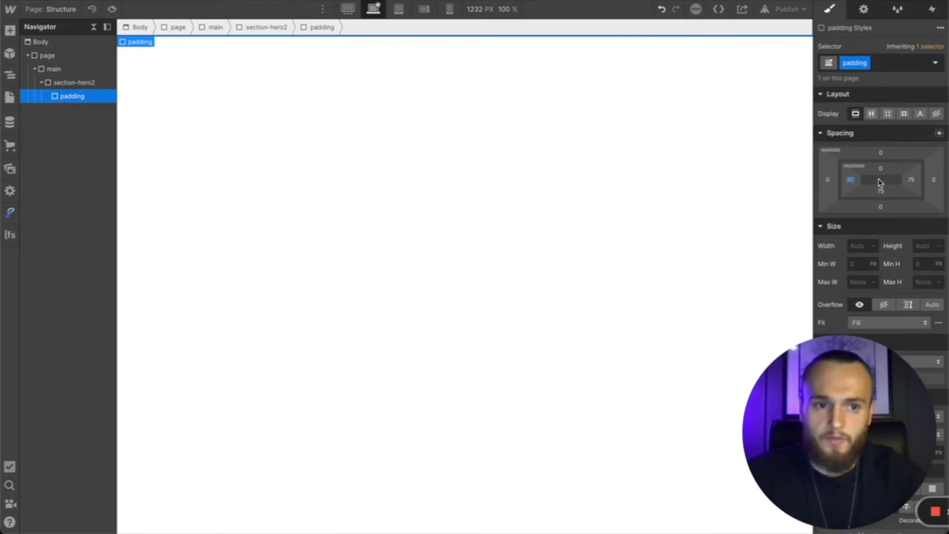
{"action": "left_click", "coordinate": [911, 180]}
{"action": "type", "text": "40"}
{"action": "key", "text": "Return"}
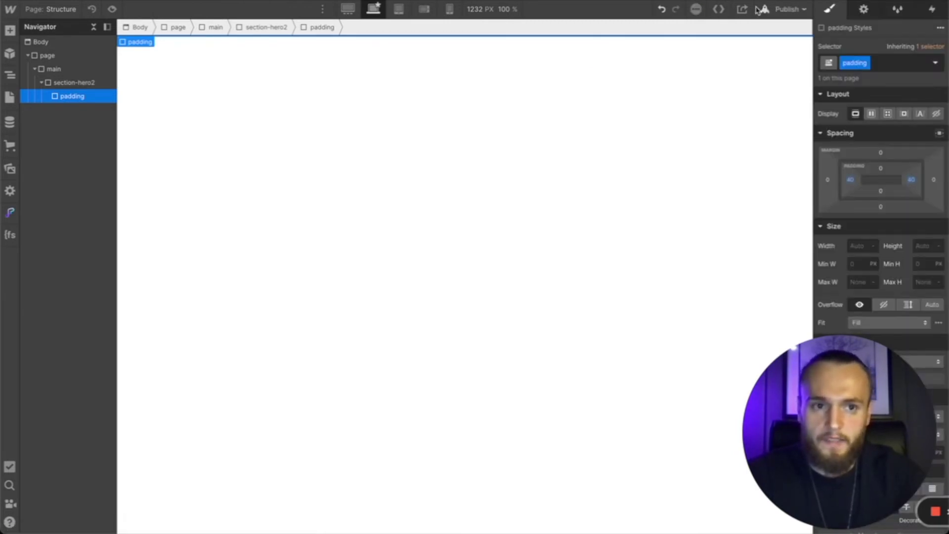
Step: Set the left and right padding of the padding div to 20 px at the mobile landscape breakpoint
{"action": "left_click", "coordinate": [424, 10]}
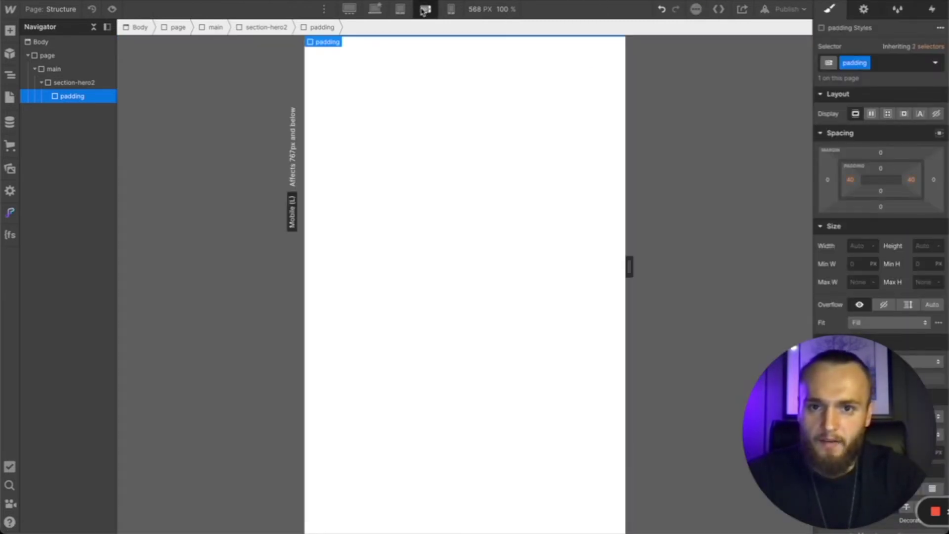
{"action": "left_click", "coordinate": [403, 11]}
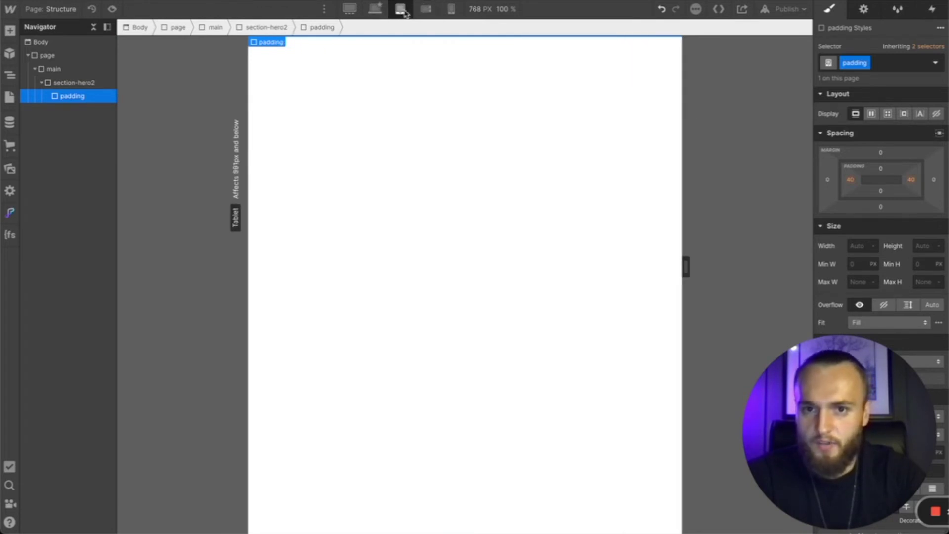
{"action": "left_click", "coordinate": [425, 9]}
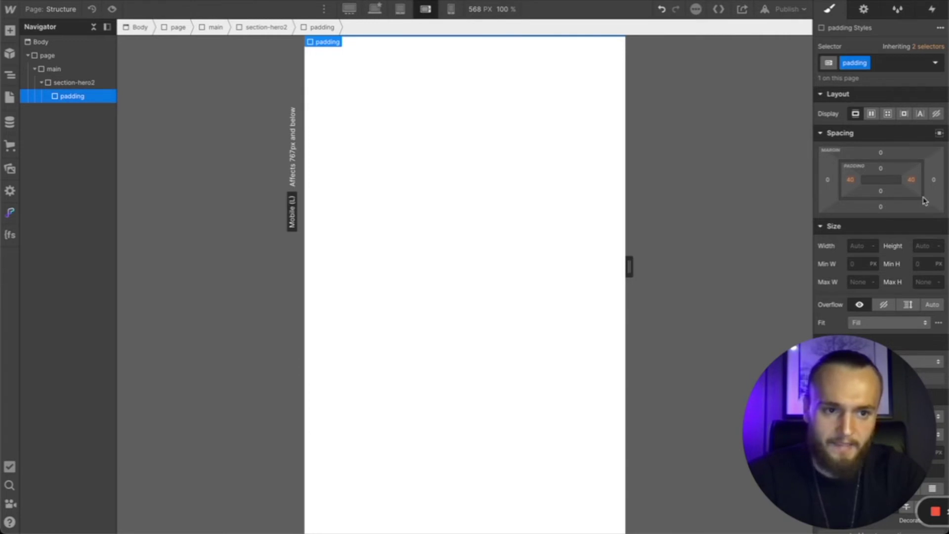
{"action": "left_click", "coordinate": [912, 181]}
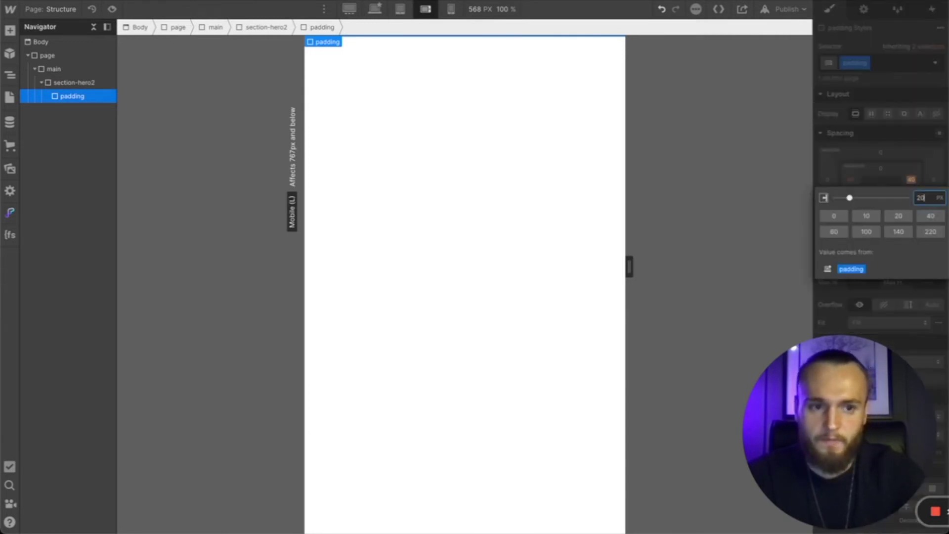
{"action": "left_click", "coordinate": [912, 181]}
{"action": "left_click", "coordinate": [850, 180]}
{"action": "left_click", "coordinate": [849, 180]}
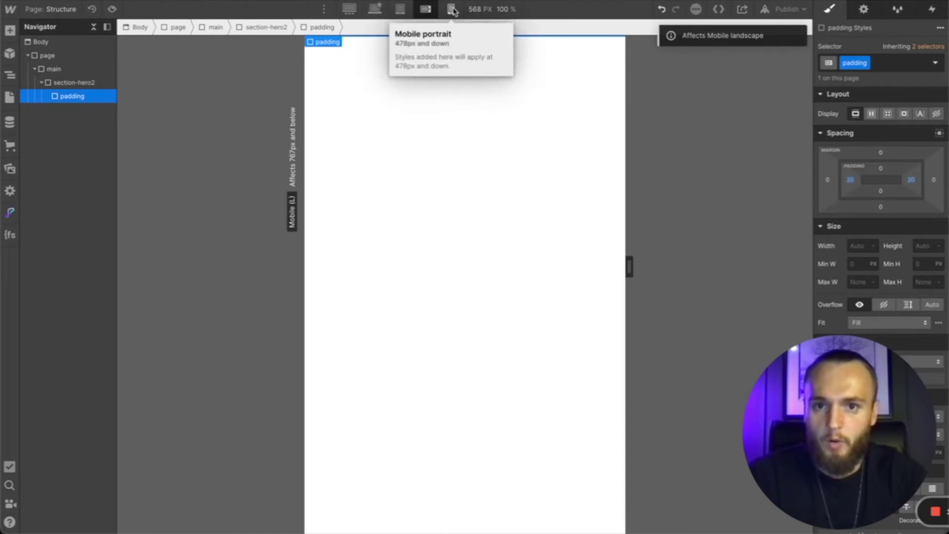
Step: At the base breakpoint, add a div block inside padding and give it the new class container
{"action": "key", "text": "shift+1"}
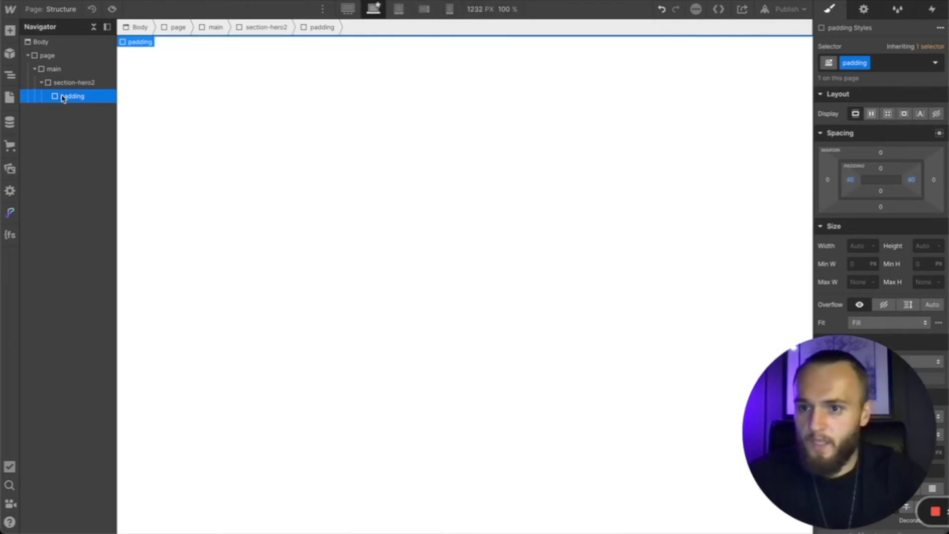
{"action": "key", "text": "ctrl+k"}
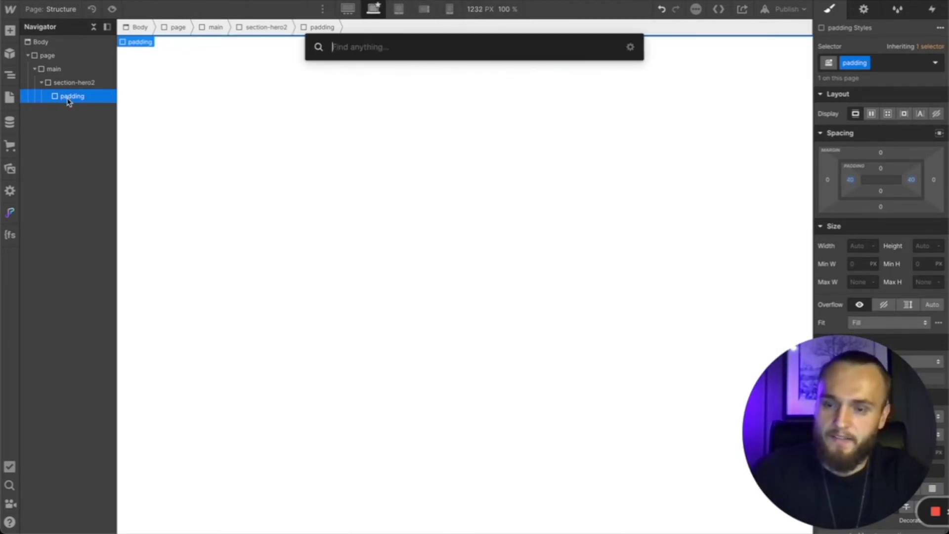
{"action": "type", "text": "di"}
{"action": "key", "text": "Return"}
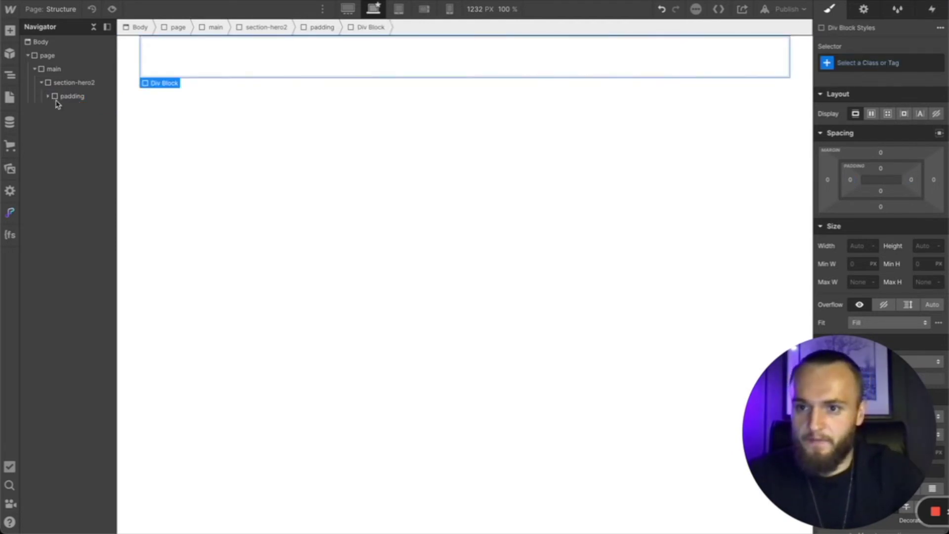
{"action": "left_click", "coordinate": [891, 64]}
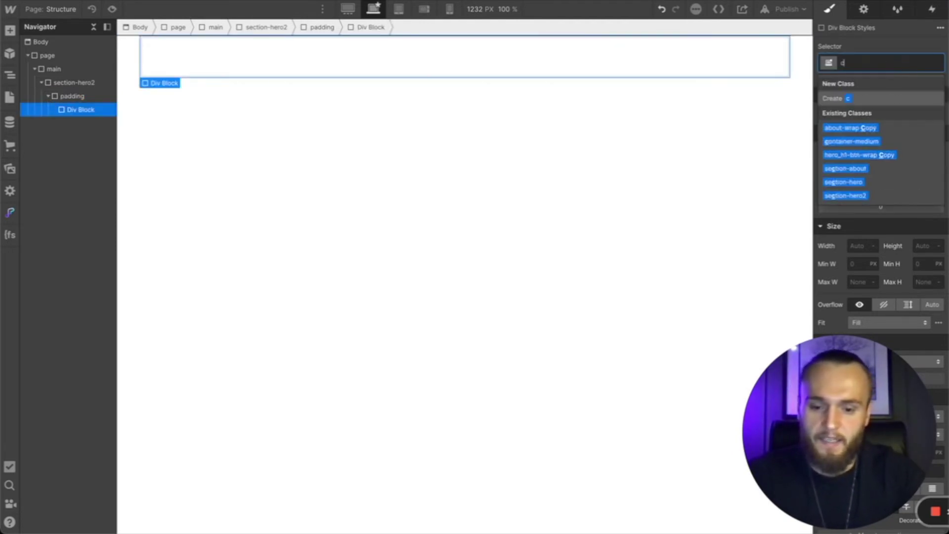
{"action": "type", "text": "container"}
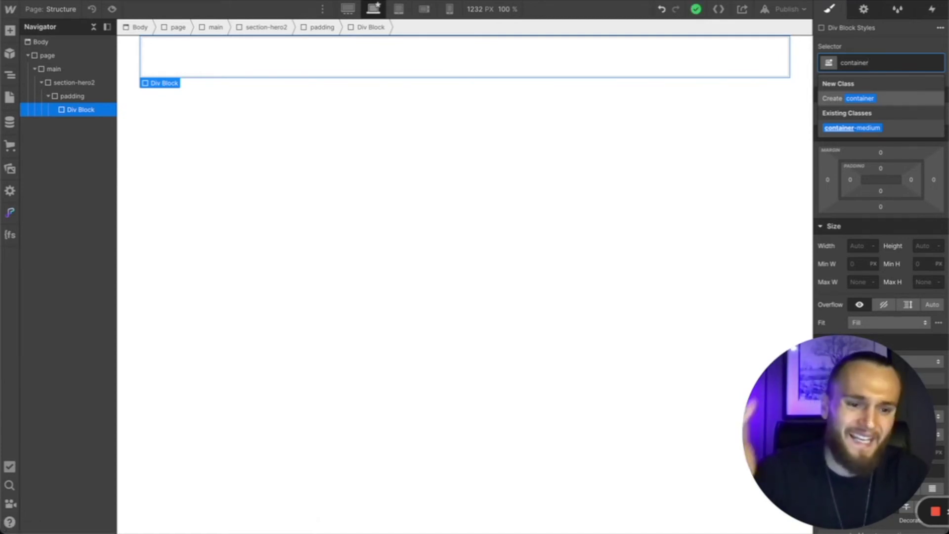
{"action": "key", "text": "Return"}
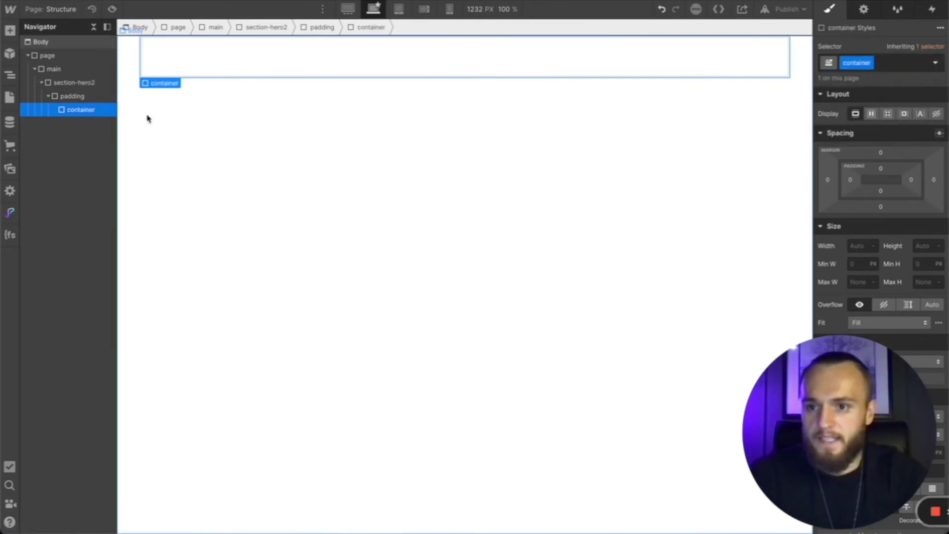
Step: Set the left and right margins of the container div to Auto
{"action": "left_click", "coordinate": [829, 181]}
{"action": "left_click", "coordinate": [832, 218]}
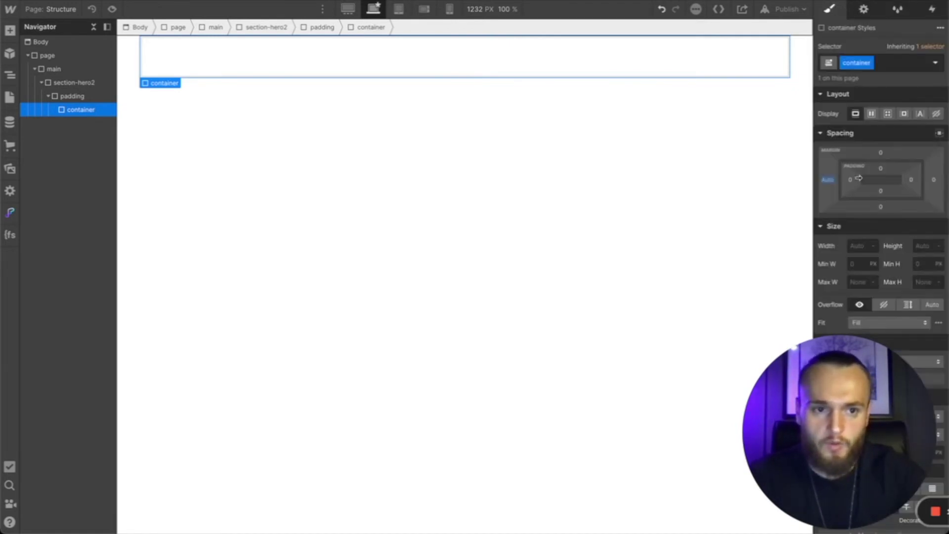
{"action": "left_click", "coordinate": [936, 180]}
{"action": "key", "text": "Return"}
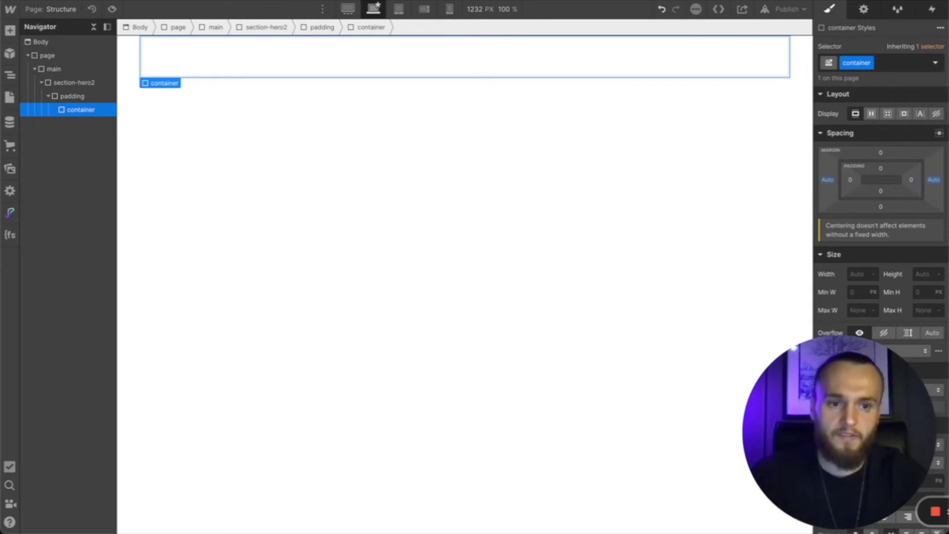
Step: Set the container's width to 100% and its maximum width to 1200 px, and check it at the 1920 px breakpoint
{"action": "left_click", "coordinate": [860, 274]}
{"action": "type", "text": "100%"}
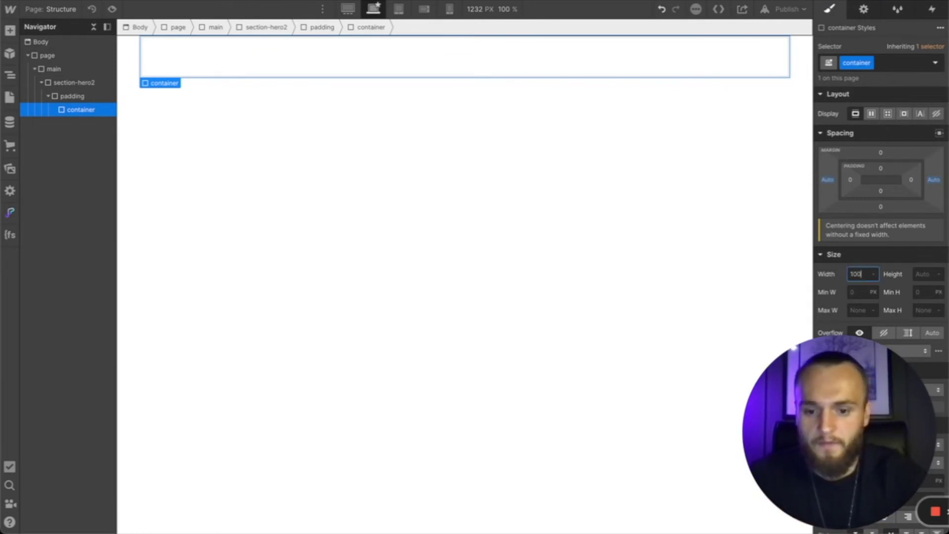
{"action": "scroll", "coordinate": [875, 248], "scroll_direction": "down", "scroll_amount": 2}
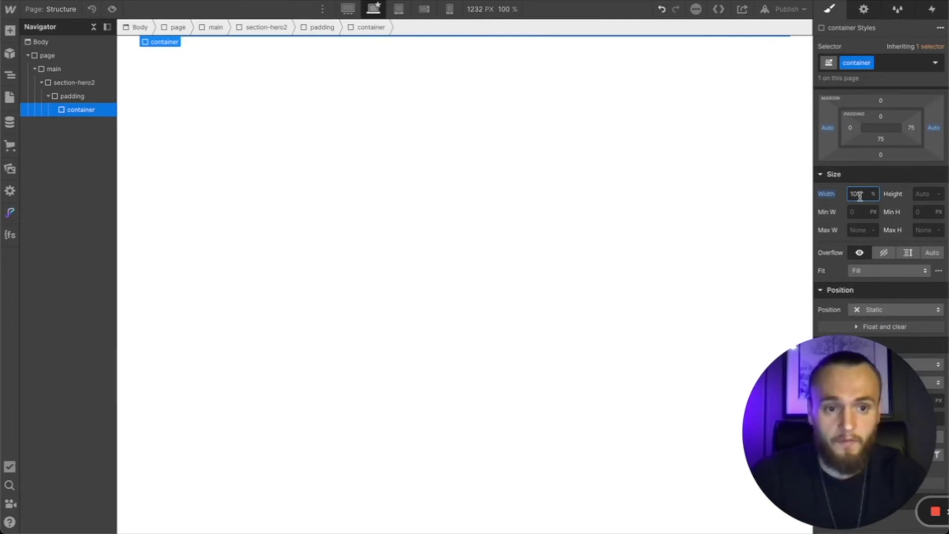
{"action": "left_click", "coordinate": [855, 230]}
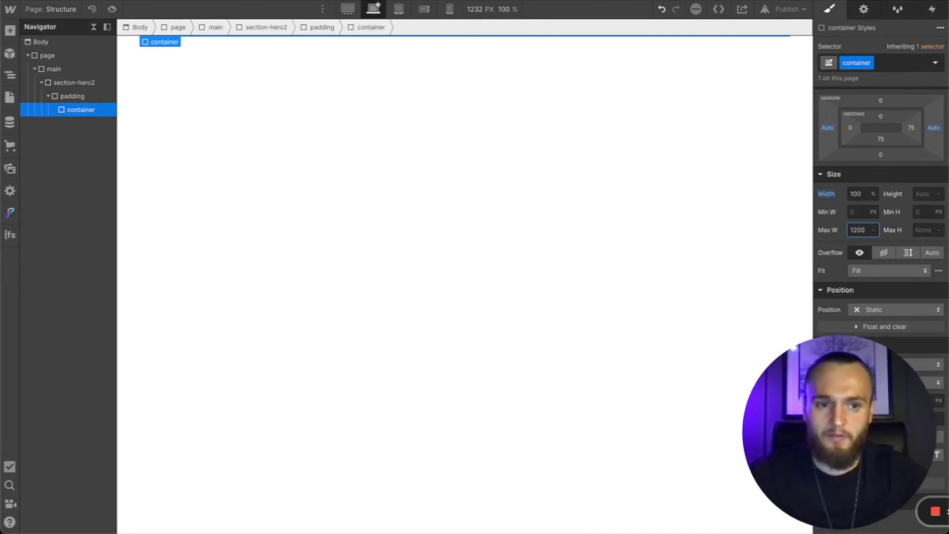
{"action": "type", "text": "1200p"}
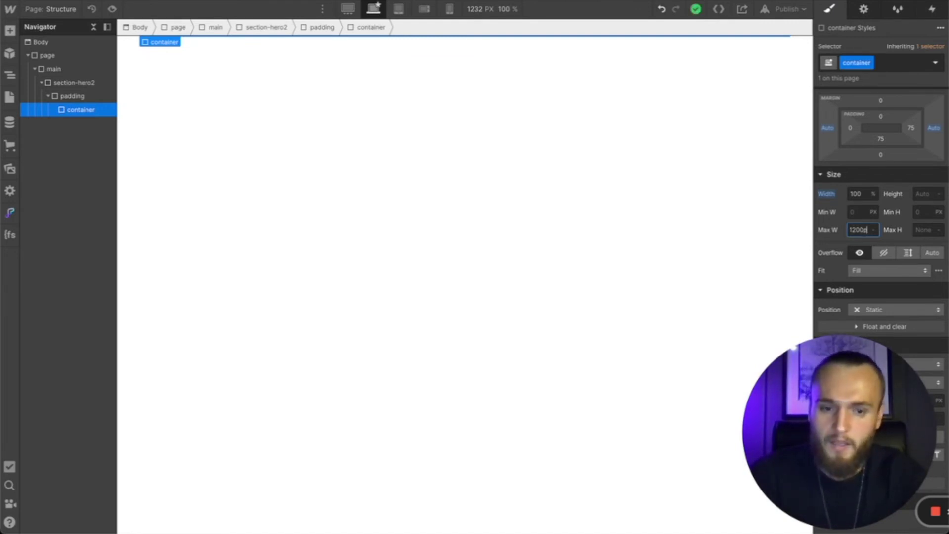
{"action": "type", "text": "x"}
{"action": "key", "text": "Return"}
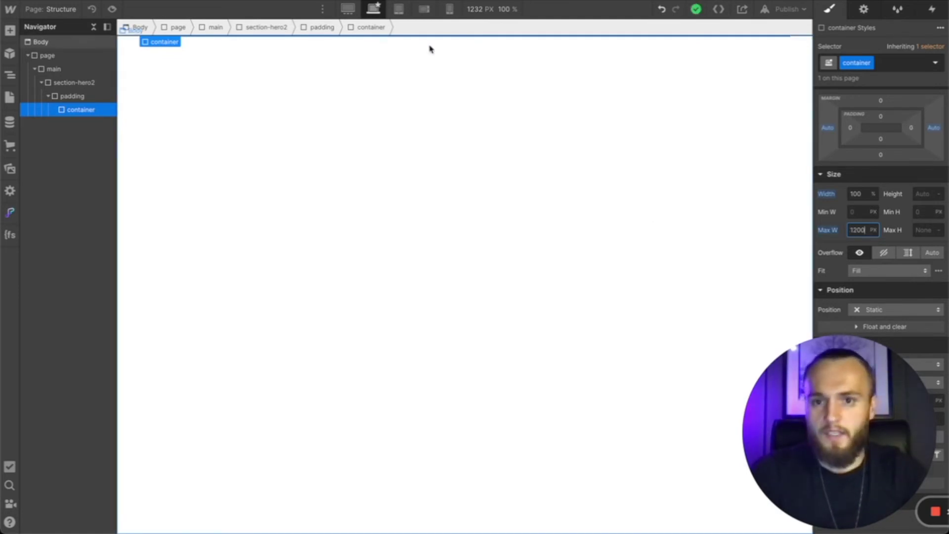
{"action": "left_click", "coordinate": [346, 10]}
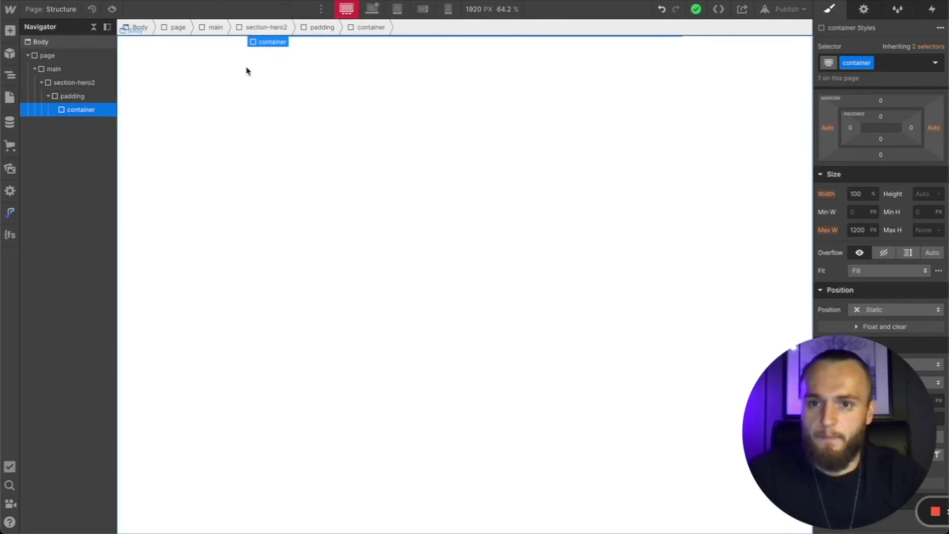
{"action": "left_click", "coordinate": [374, 8]}
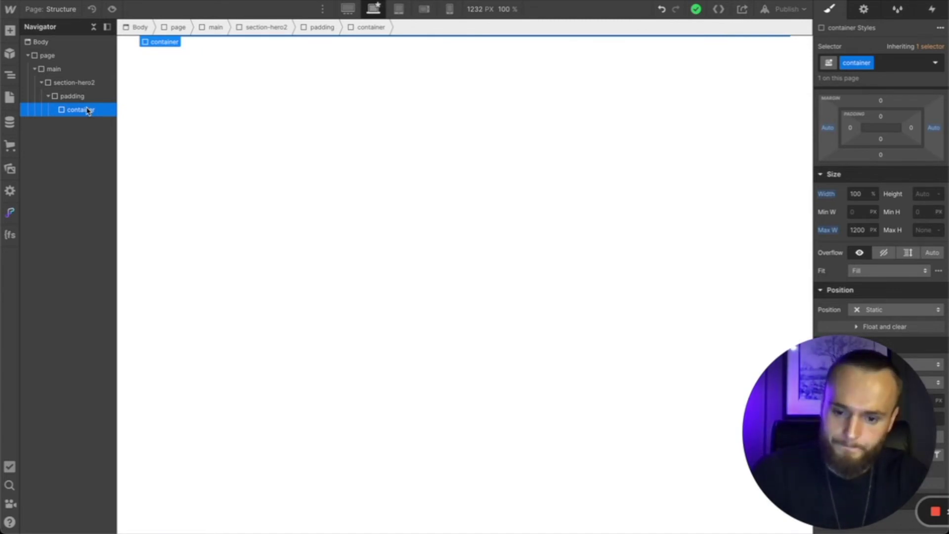
Step: Add a div block inside the container and give it the new class hero2-wrap
{"action": "key", "text": "super+e"}
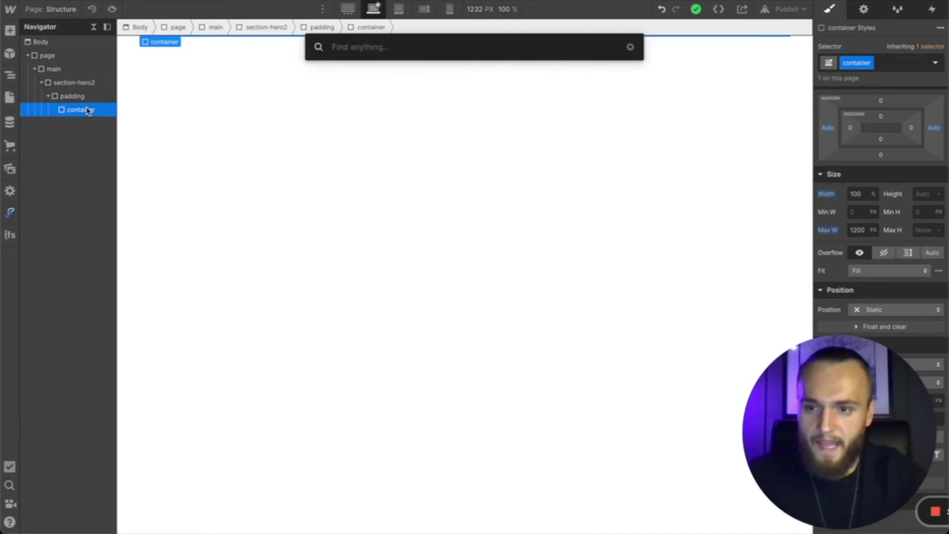
{"action": "type", "text": "di"}
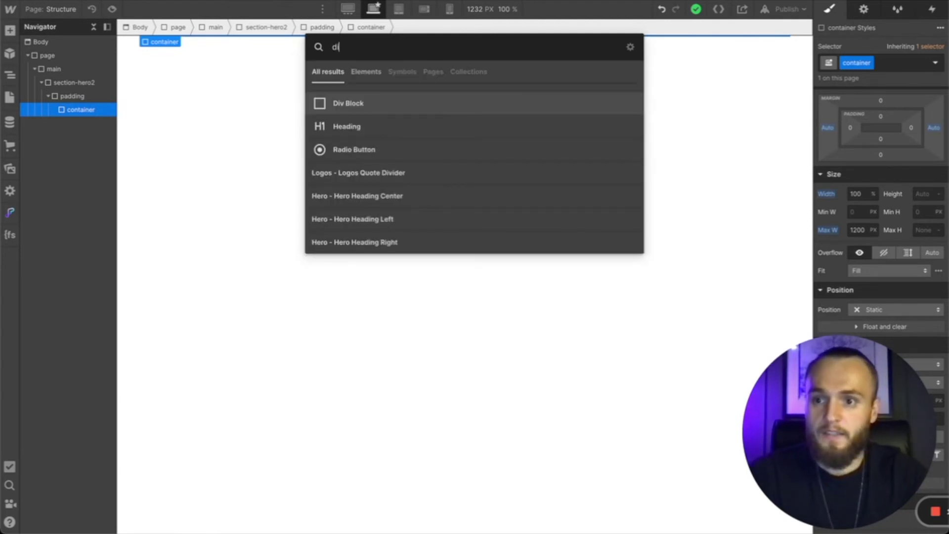
{"action": "key", "text": "Return"}
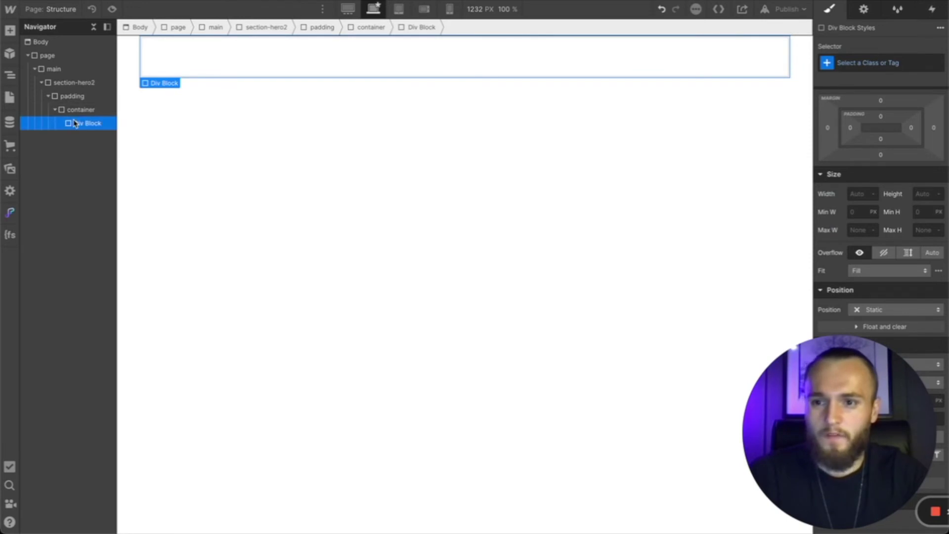
{"action": "left_click", "coordinate": [868, 60]}
{"action": "type", "text": "hero"}
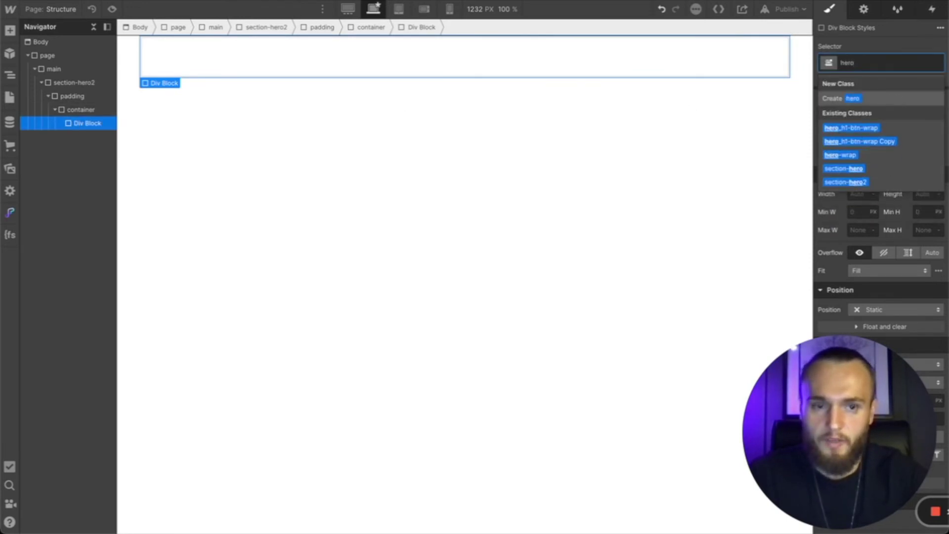
{"action": "type", "text": "2-wrap"}
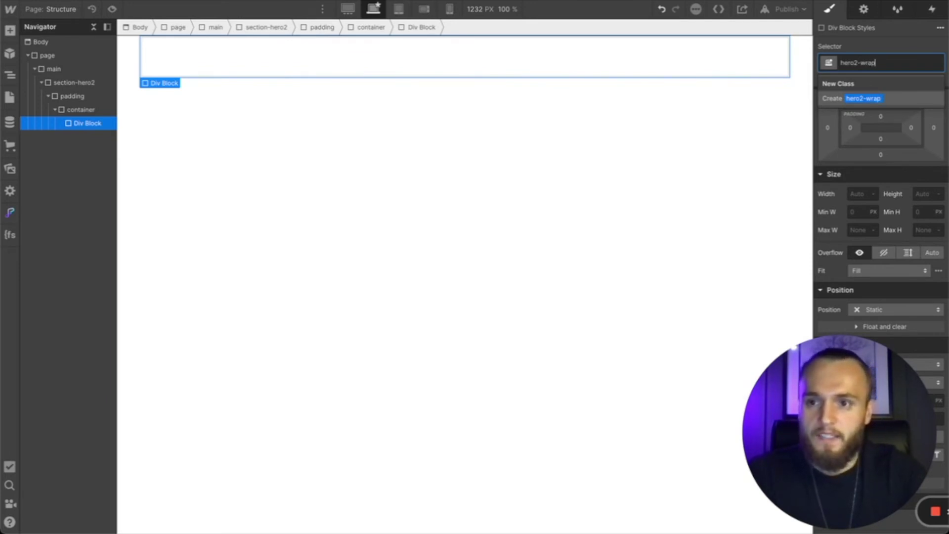
{"action": "key", "text": "Return"}
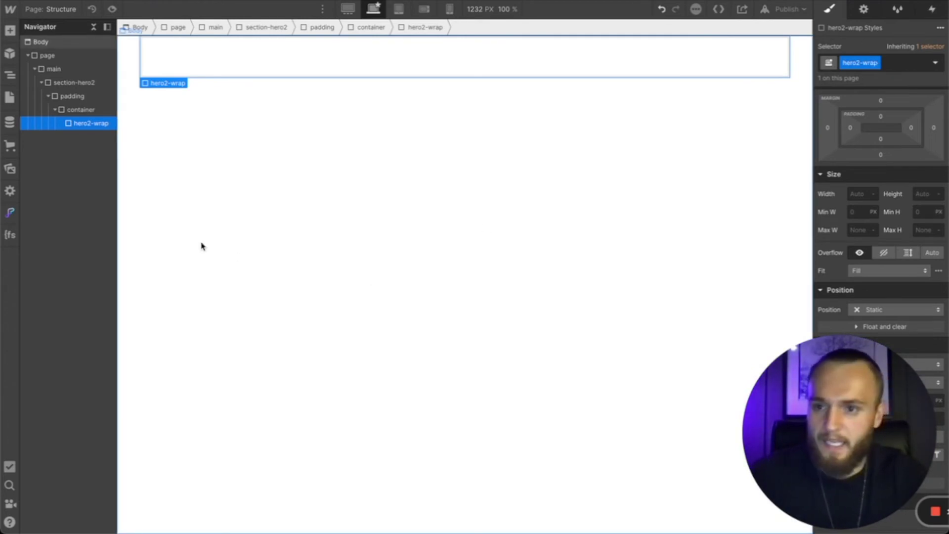
Step: Set the top and bottom padding of hero2-wrap to 50 px
{"action": "left_click", "coordinate": [881, 117]}
{"action": "type", "text": "50"}
{"action": "key", "text": "Return"}
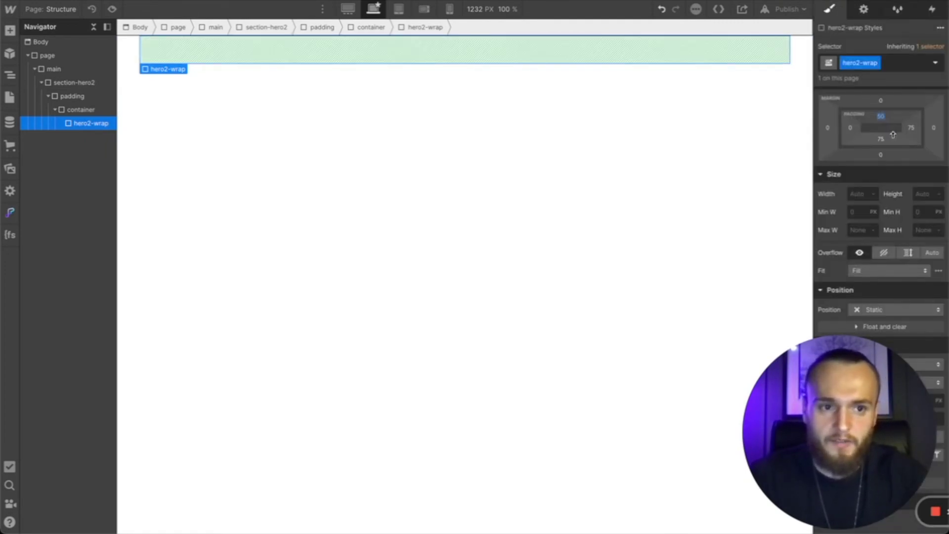
{"action": "left_click", "coordinate": [880, 141]}
{"action": "type", "text": "50"}
{"action": "key", "text": "Return"}
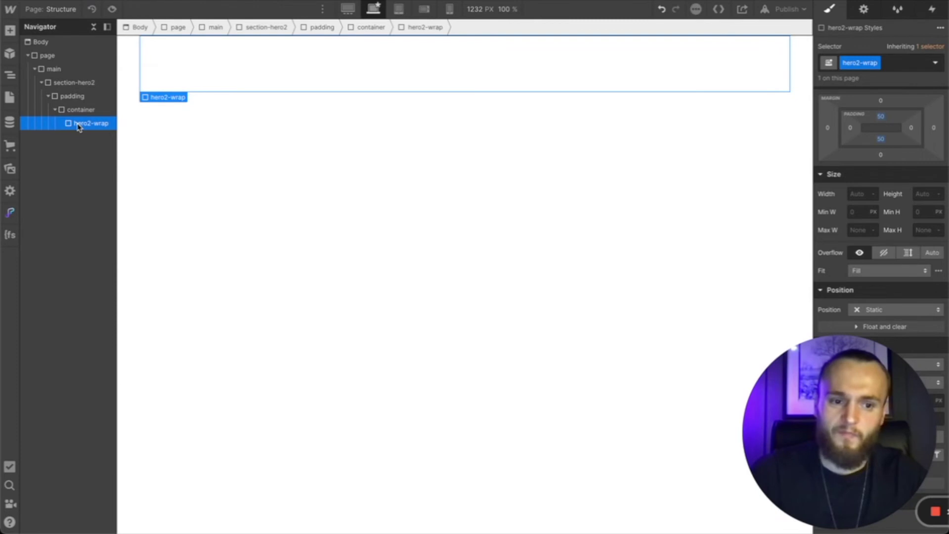
Step: Add an H1 heading inside hero2-wrap with the text "Structure"
{"action": "key", "text": "ctrl+e"}
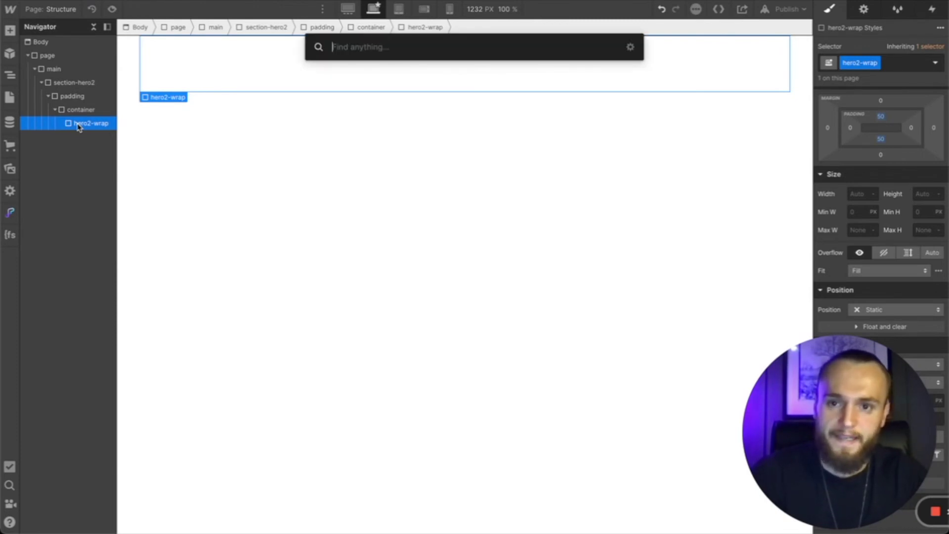
{"action": "type", "text": "he"}
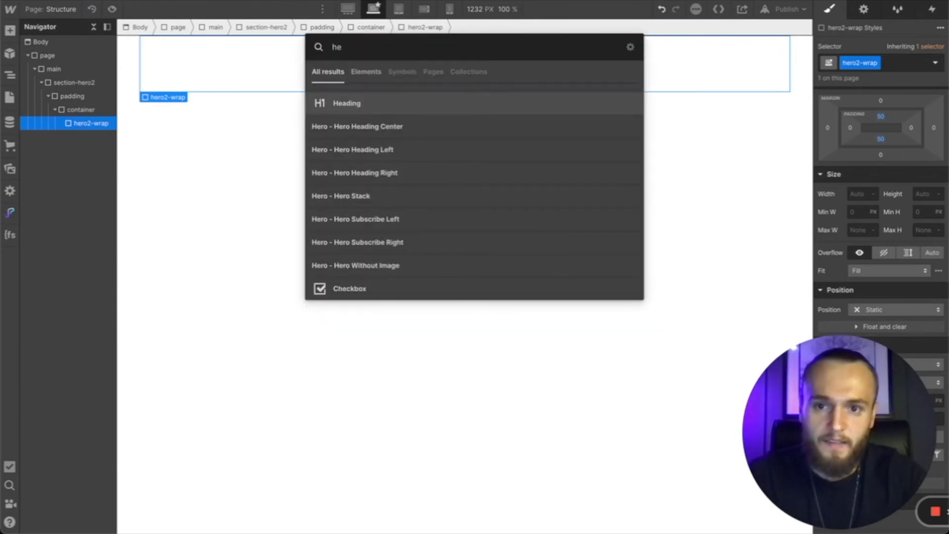
{"action": "key", "text": "Return"}
{"action": "key", "text": "Return"}
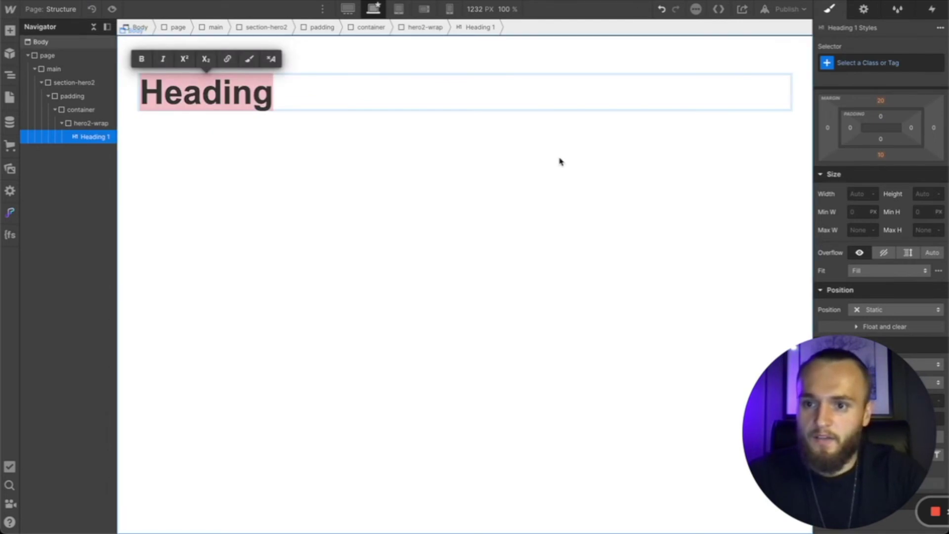
{"action": "type", "text": "hwer"}
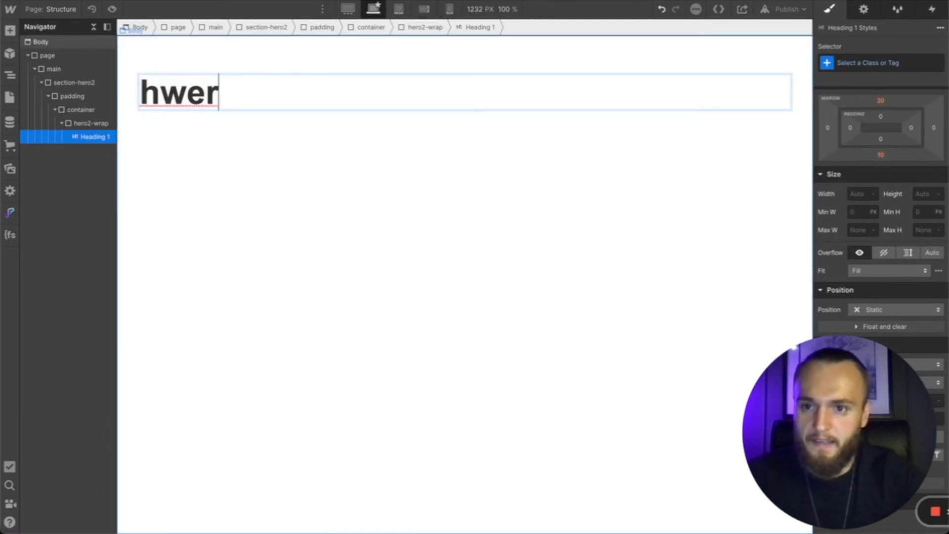
{"action": "key", "text": "BackSpace"}
{"action": "key", "text": "BackSpace"}
{"action": "key", "text": "BackSpace"}
{"action": "key", "text": "BackSpace"}
{"action": "type", "text": "Structure"}
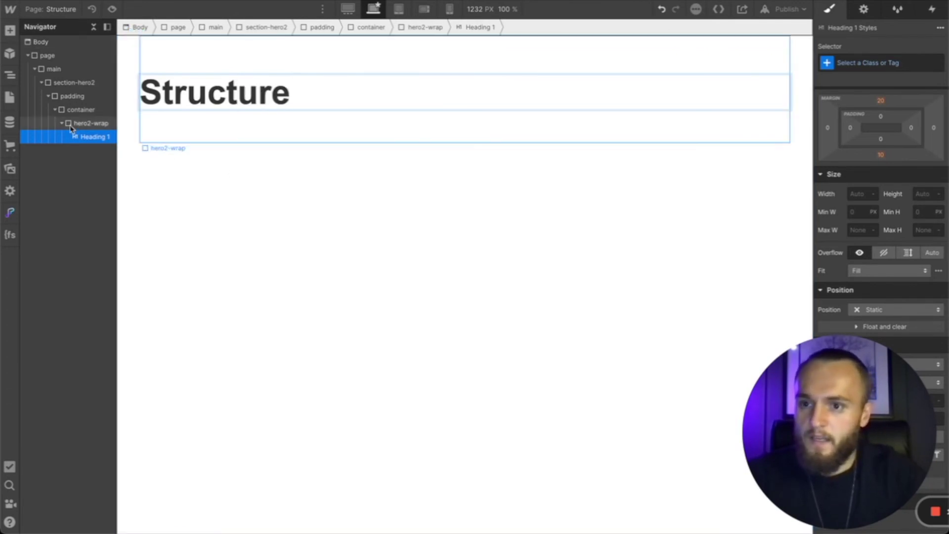
Step: Give hero2-wrap a horizontal flex layout with both align and justify set to center
{"action": "left_click", "coordinate": [84, 123]}
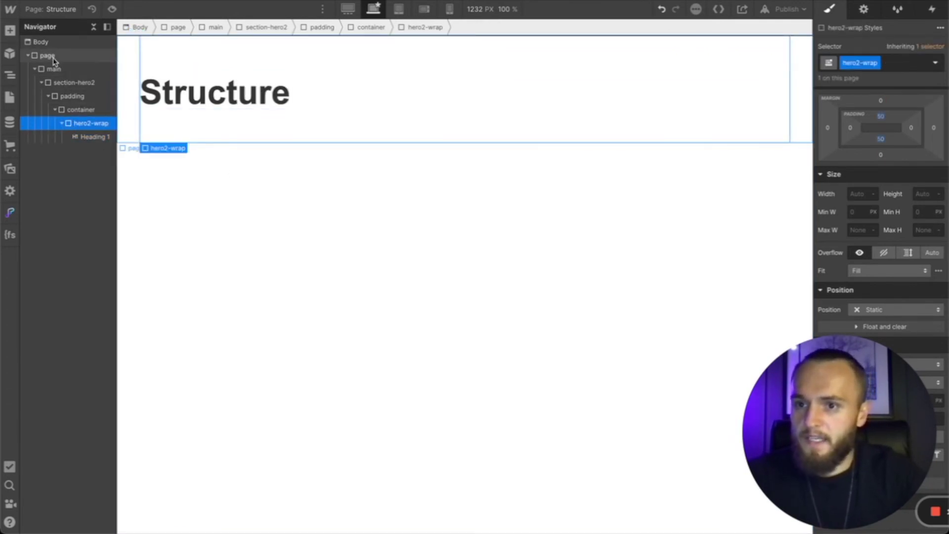
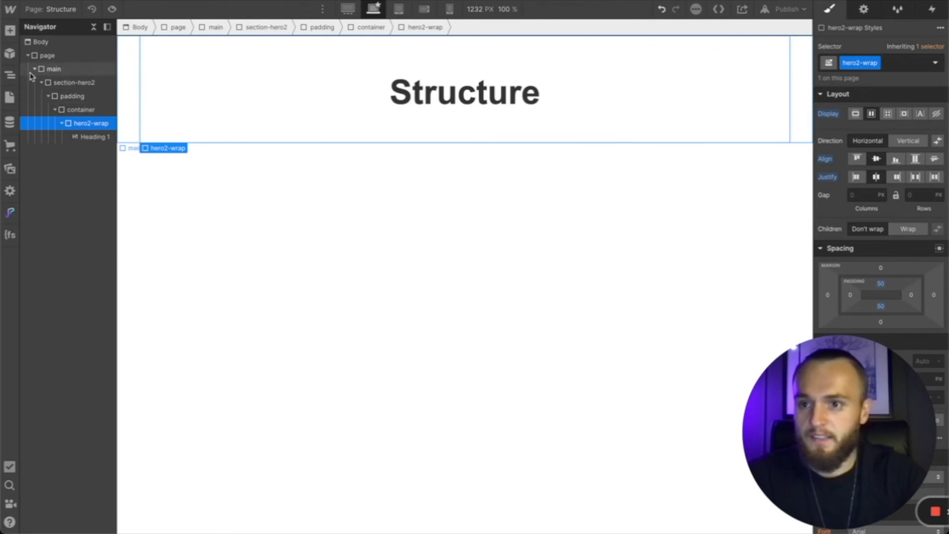
Step: Collapse the section-hero2 section in the element tree and duplicate it within main
{"action": "left_click", "coordinate": [41, 83]}
{"action": "left_click", "coordinate": [81, 84]}
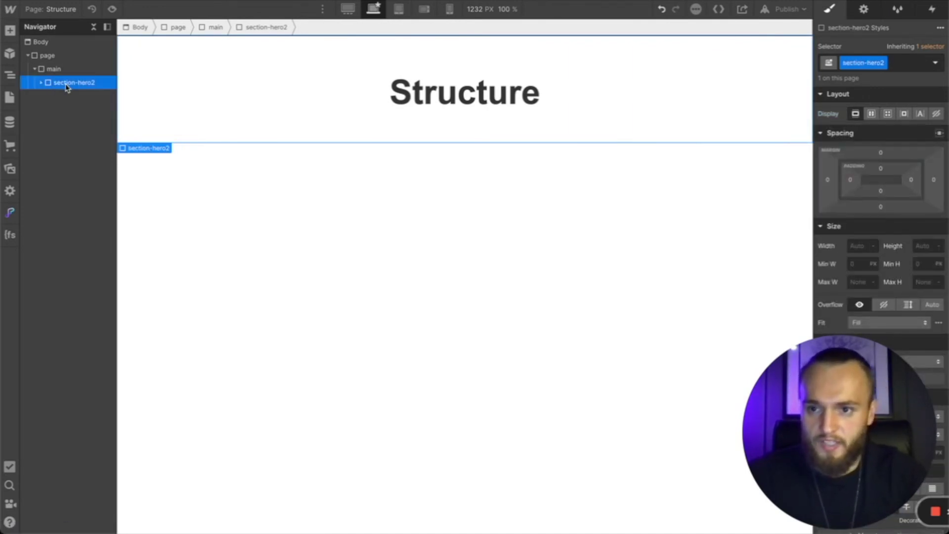
{"action": "key", "text": "ctrl+d"}
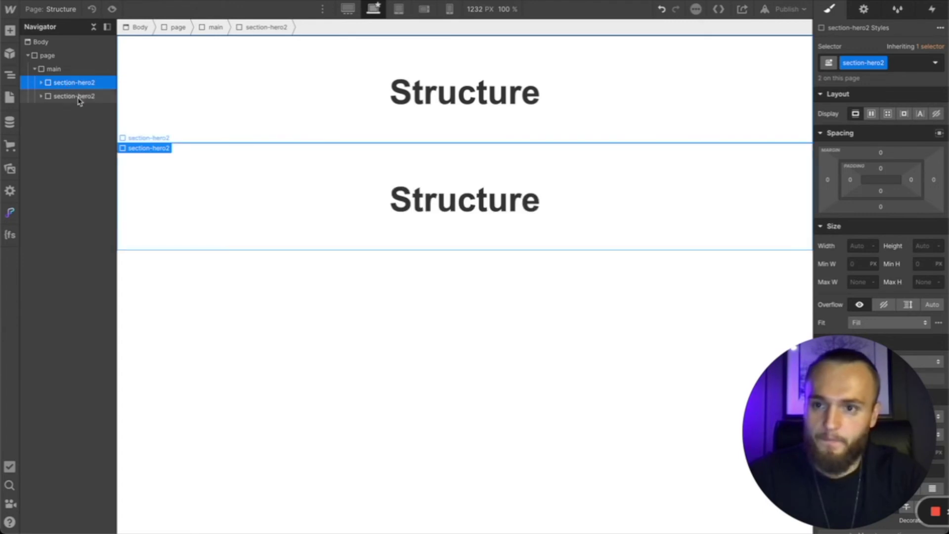
Step: Duplicate the class of the second section-hero2 and name the copy section-contact
{"action": "left_click", "coordinate": [79, 96]}
{"action": "left_click", "coordinate": [883, 62]}
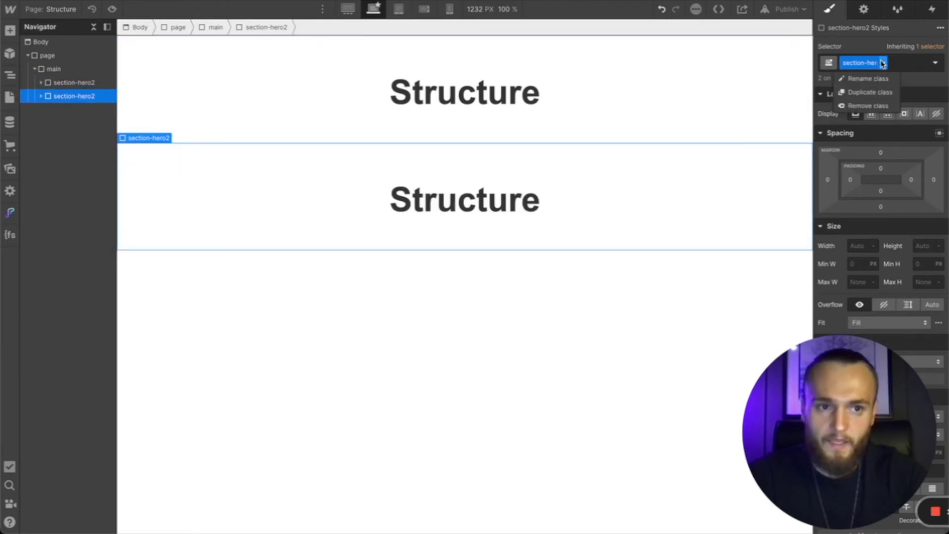
{"action": "left_click", "coordinate": [861, 94]}
{"action": "key", "text": "BackSpace"}
{"action": "type", "text": "section-he"}
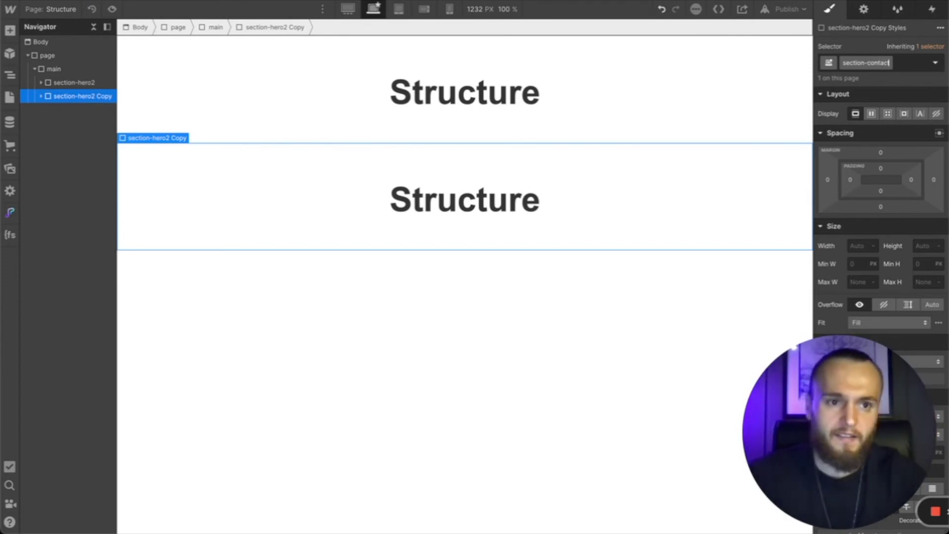
{"action": "key", "text": "Return"}
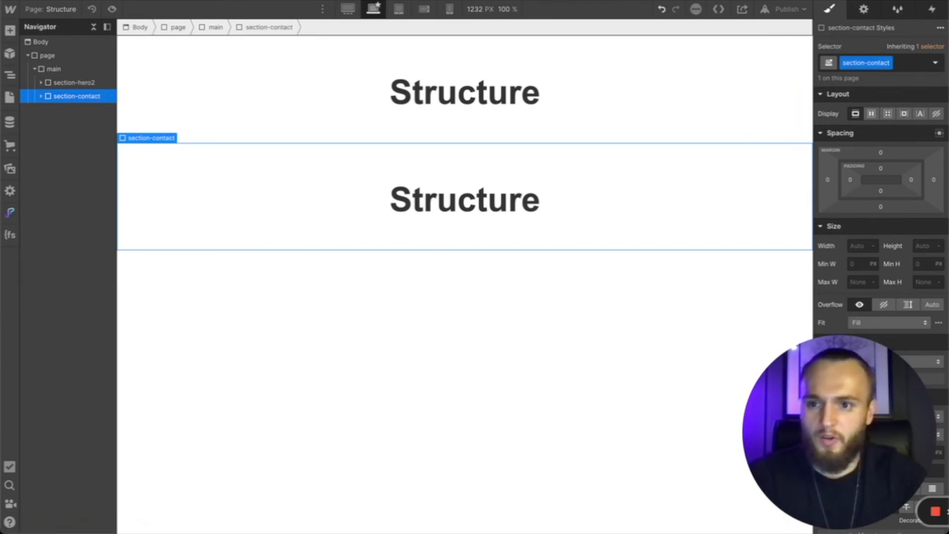
Step: Set the HTML tag of section-contact to Section
{"action": "left_click", "coordinate": [863, 10]}
{"action": "left_click", "coordinate": [868, 66]}
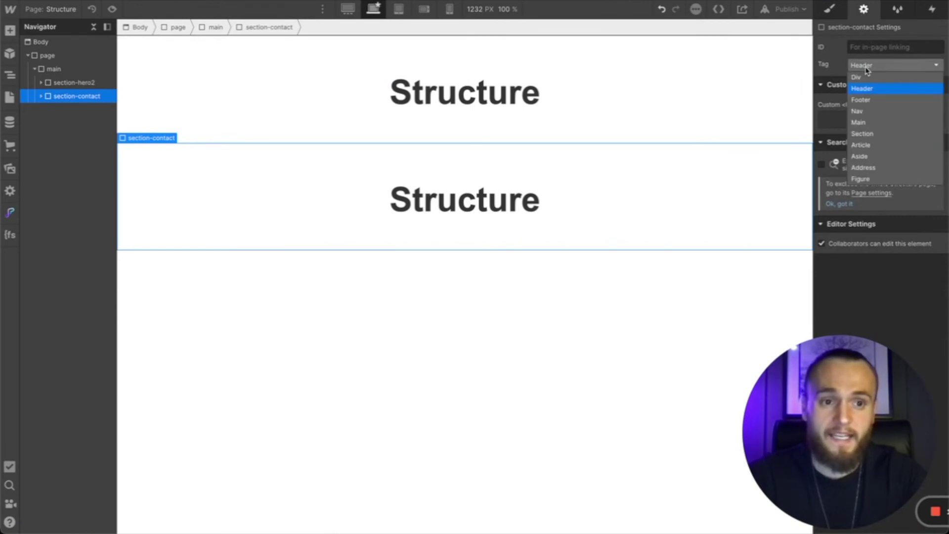
{"action": "left_click", "coordinate": [864, 133]}
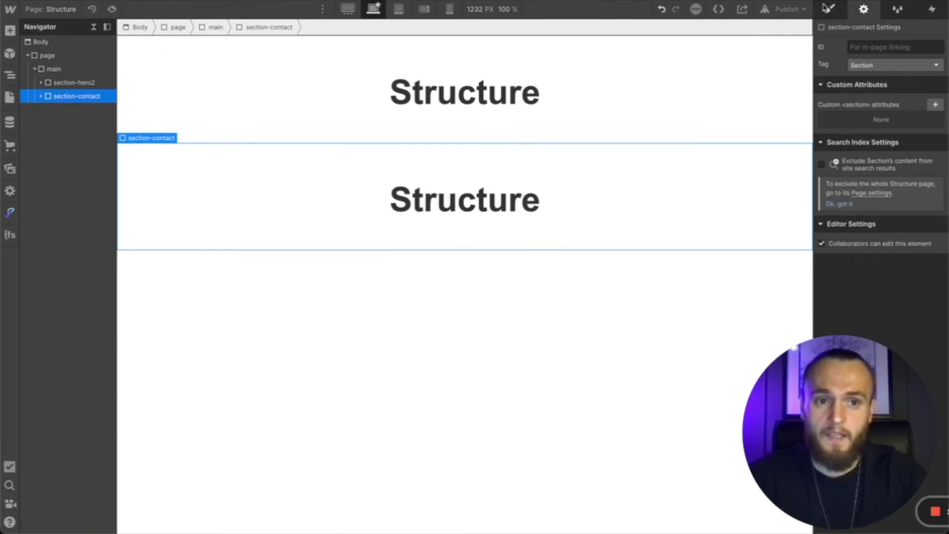
Step: Duplicate the class of the hero2-wrap div nested in section-contact and name the copy contact-wrap
{"action": "left_click", "coordinate": [41, 96]}
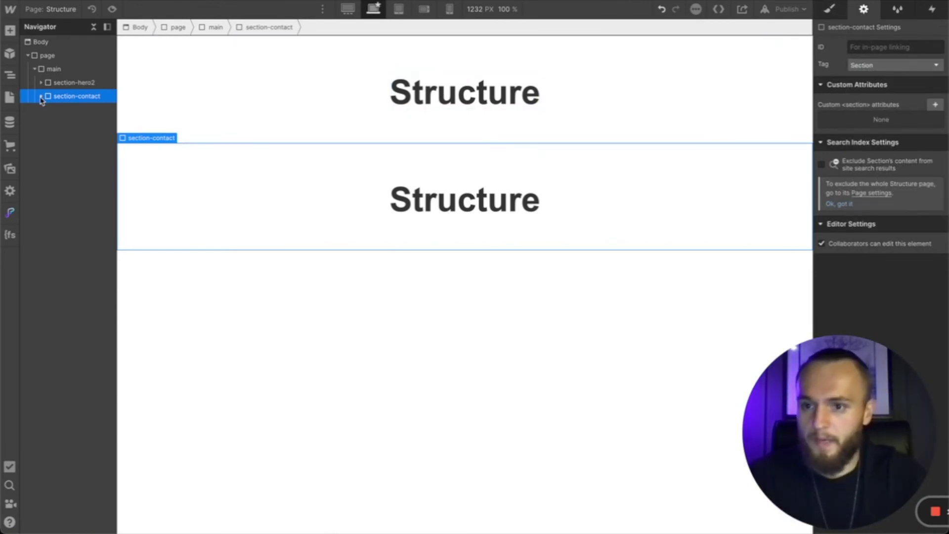
{"action": "left_click", "coordinate": [48, 110]}
{"action": "left_click", "coordinate": [72, 110]}
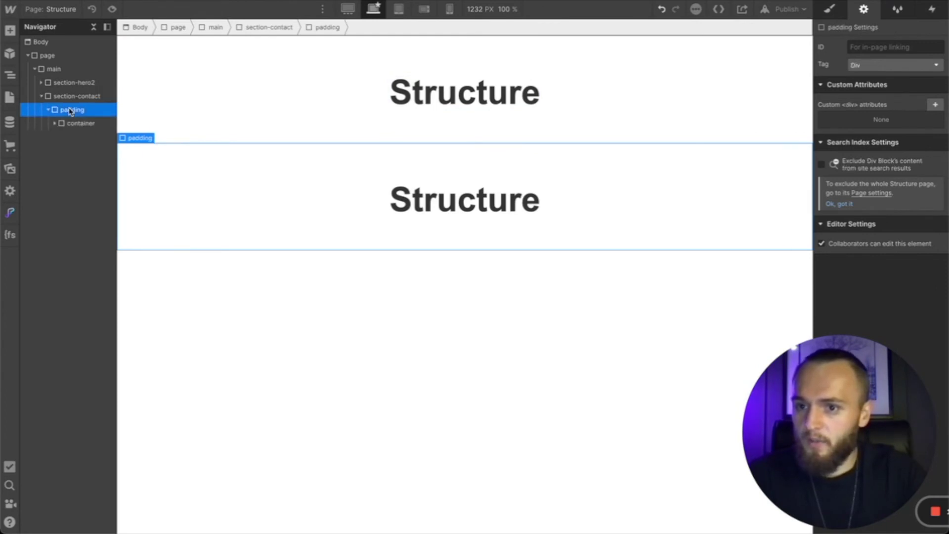
{"action": "left_click", "coordinate": [78, 123]}
{"action": "left_click", "coordinate": [54, 123]}
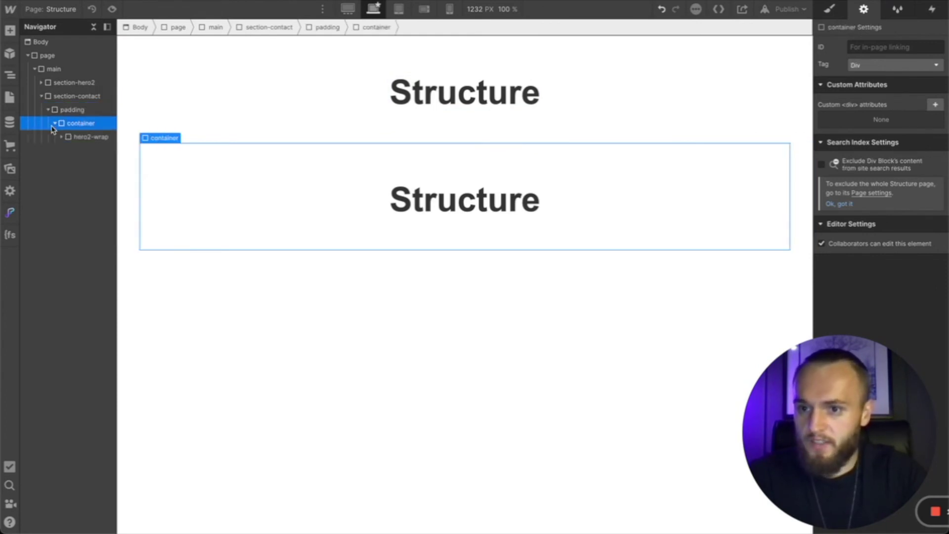
{"action": "left_click", "coordinate": [90, 137]}
{"action": "left_click", "coordinate": [829, 8]}
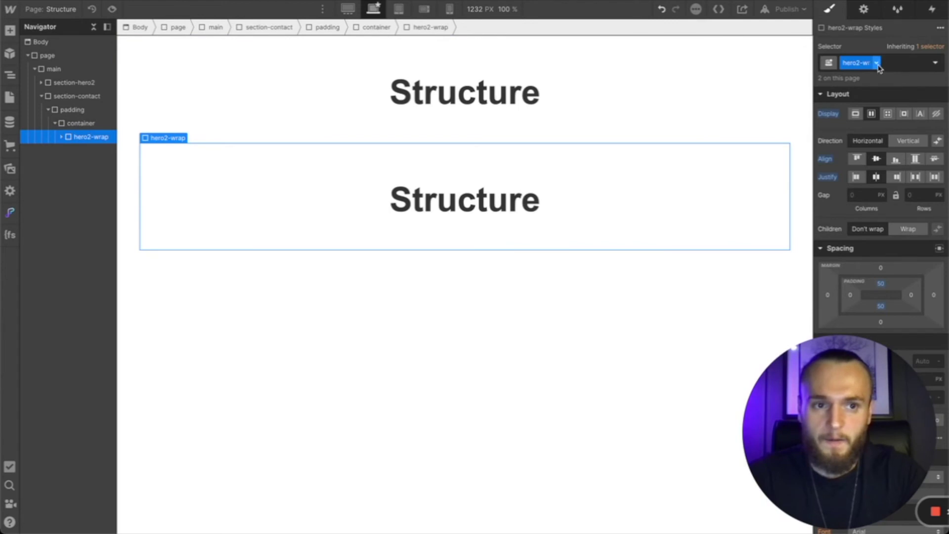
{"action": "left_click", "coordinate": [876, 63]}
{"action": "left_click", "coordinate": [868, 93]}
{"action": "key", "text": "BackSpace"}
{"action": "key", "text": "BackSpace"}
{"action": "key", "text": "BackSpace"}
{"action": "key", "text": "BackSpace"}
{"action": "key", "text": "BackSpace"}
{"action": "key", "text": "BackSpace"}
{"action": "type", "text": "contact"}
{"action": "key", "text": "Return"}
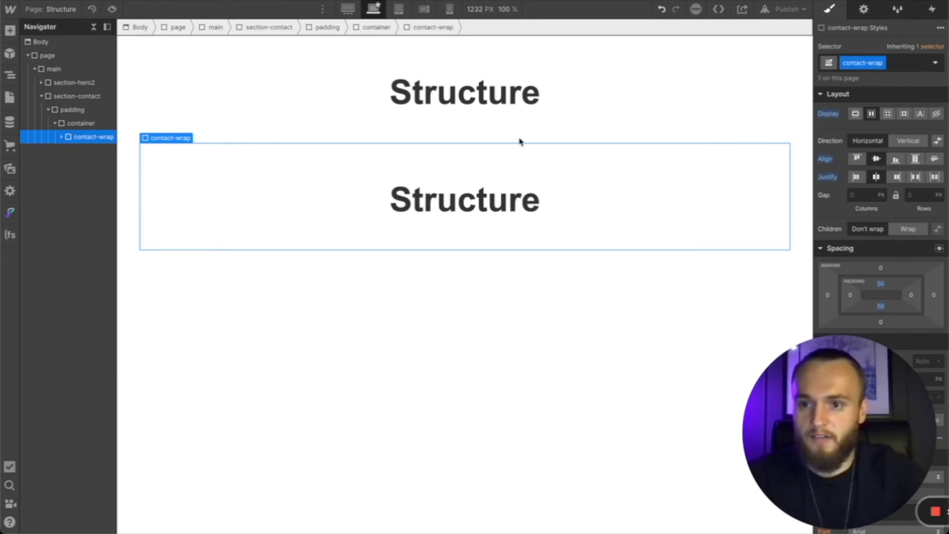
Step: Set the justification of contact-wrap to start so its heading aligns left
{"action": "left_click", "coordinate": [874, 177]}
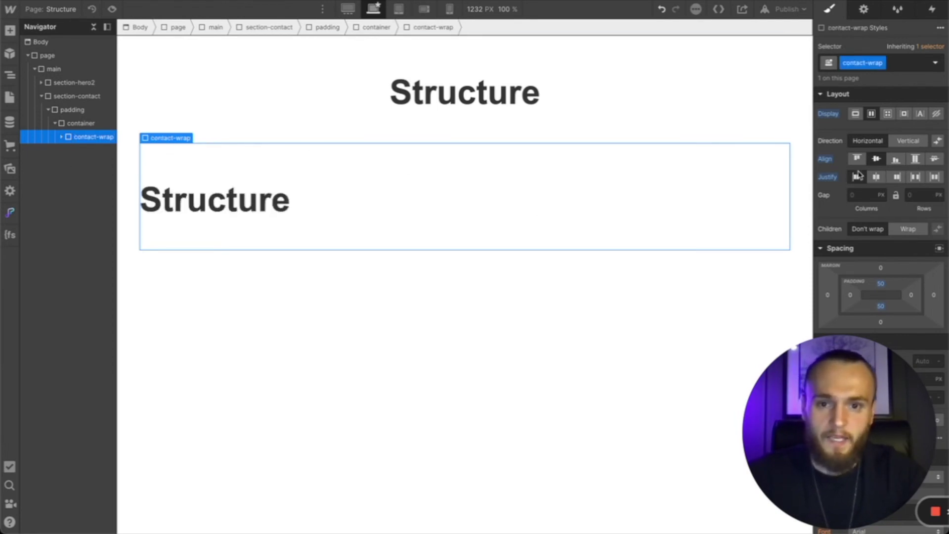
{"action": "left_click", "coordinate": [381, 328]}
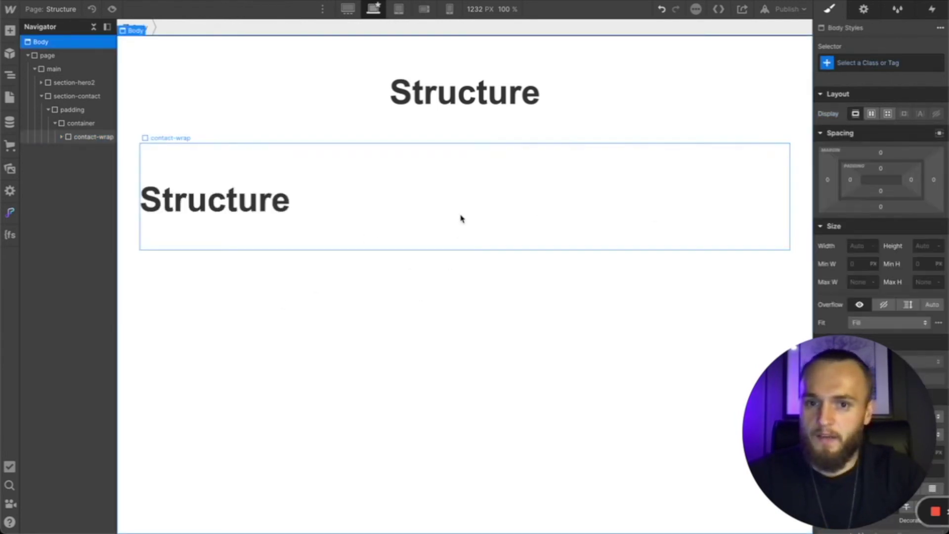
Step: Collapse section-contact in the element tree and duplicate the section three times
{"action": "left_click", "coordinate": [41, 96]}
{"action": "left_click", "coordinate": [76, 96]}
{"action": "key", "text": "ctrl+d"}
{"action": "key", "text": "ctrl+d"}
{"action": "key", "text": "ctrl+d"}
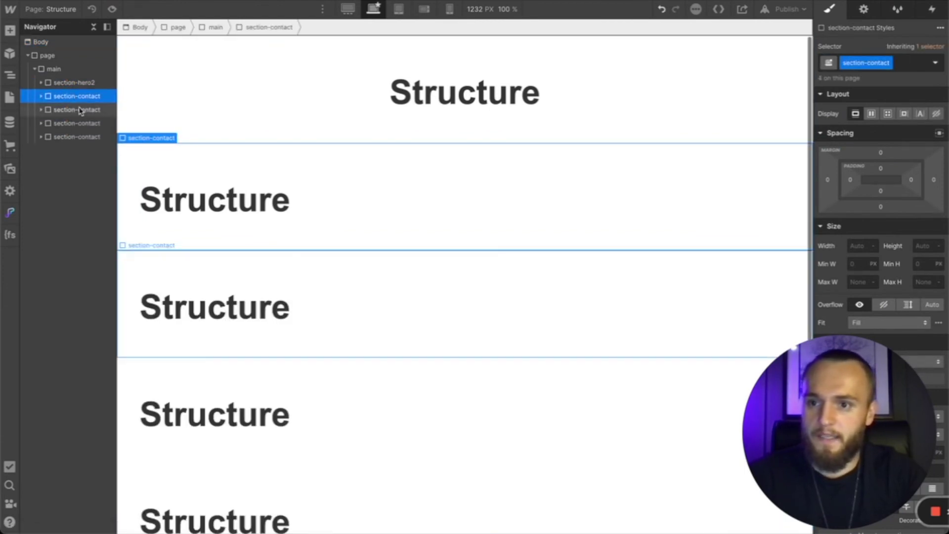
Step: Duplicate the class of the second section-contact and name the copy section-projects
{"action": "left_click", "coordinate": [78, 110]}
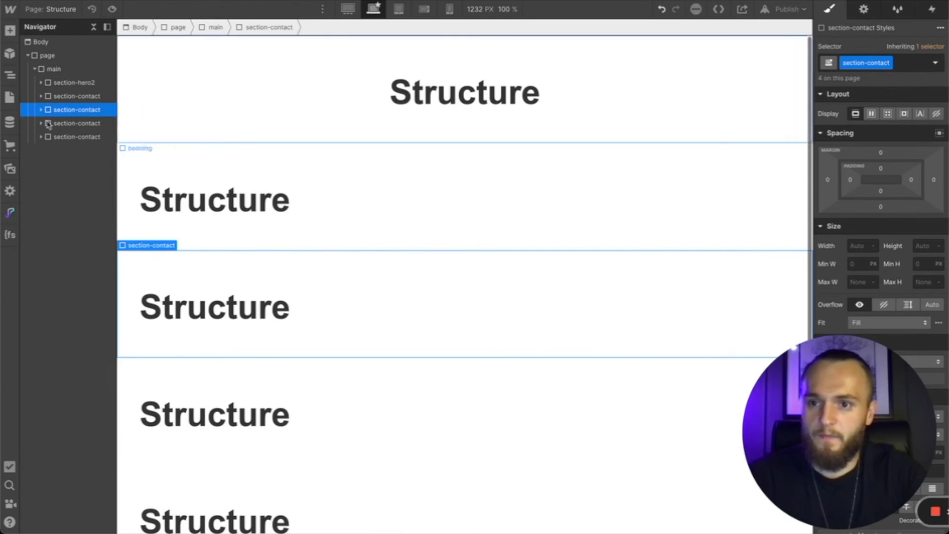
{"action": "left_click", "coordinate": [888, 63]}
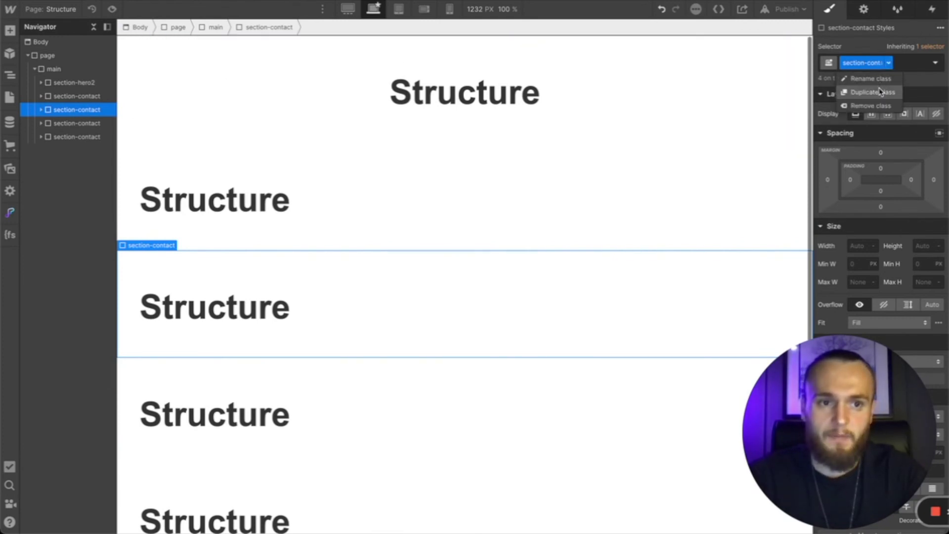
{"action": "left_click", "coordinate": [872, 92]}
{"action": "key", "text": "BackSpace"}
{"action": "key", "text": "BackSpace"}
{"action": "key", "text": "BackSpace"}
{"action": "key", "text": "BackSpace"}
{"action": "key", "text": "BackSpace"}
{"action": "key", "text": "BackSpace"}
{"action": "key", "text": "BackSpace"}
{"action": "key", "text": "BackSpace"}
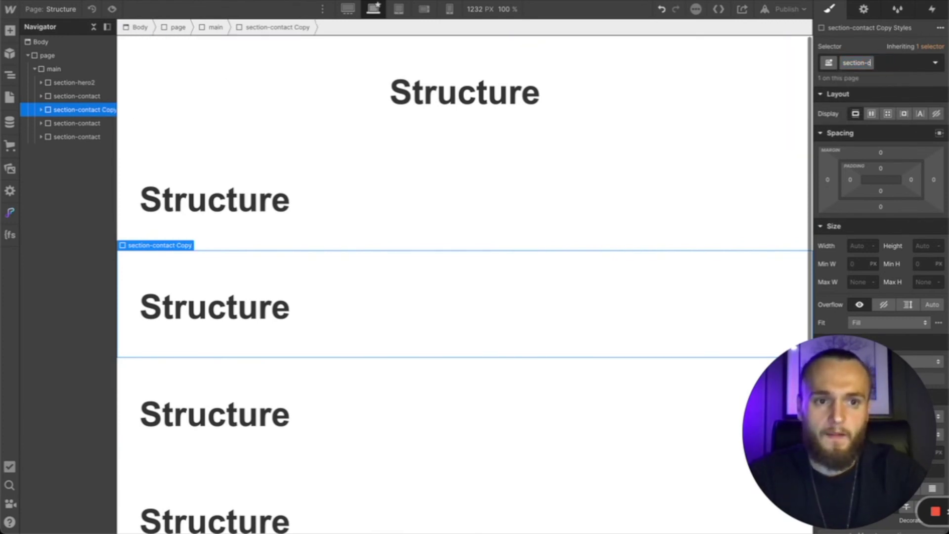
{"action": "type", "text": "projects"}
{"action": "key", "text": "Return"}
Step: Give section-projects a red background colour
{"action": "scroll", "coordinate": [914, 148], "scroll_direction": "down", "scroll_amount": 5}
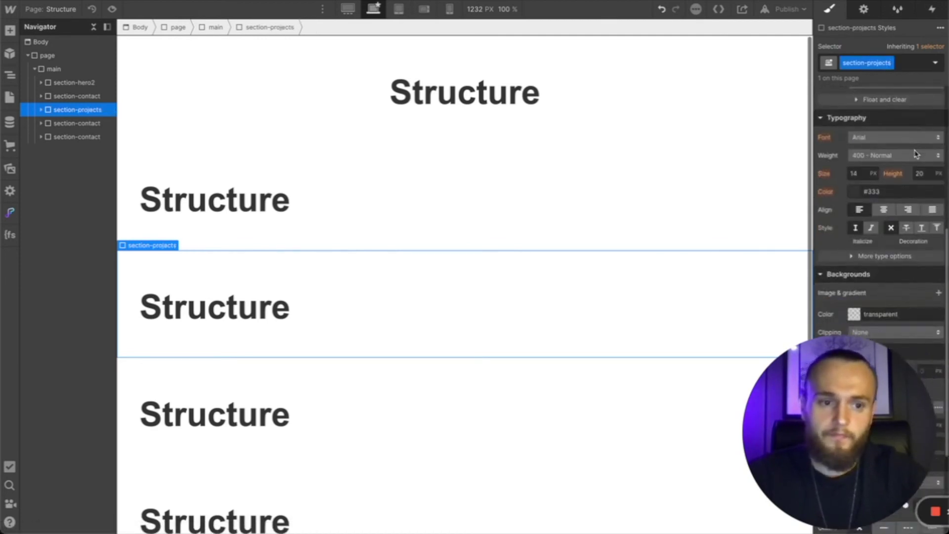
{"action": "left_click", "coordinate": [852, 308]}
{"action": "left_click", "coordinate": [906, 331]}
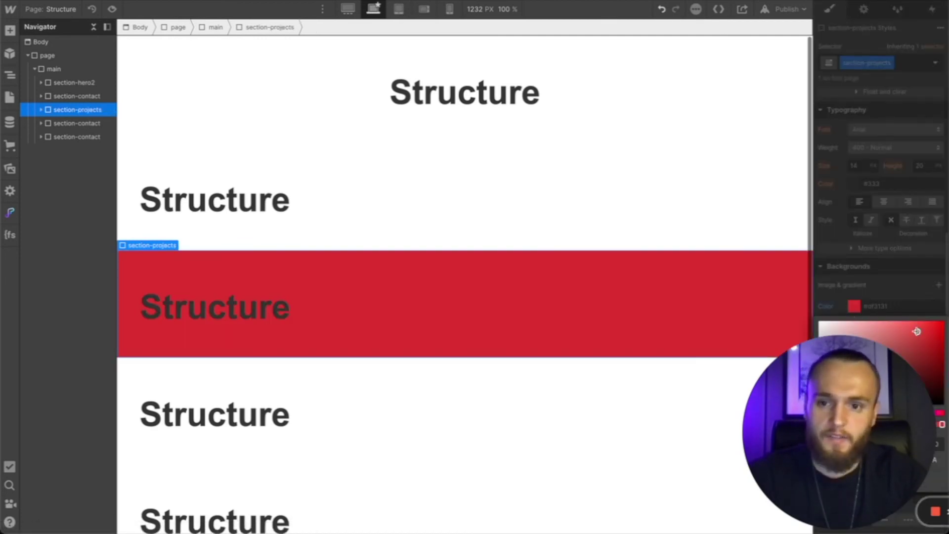
Step: Duplicate the class of the contact-wrap inside section-projects and name the copy projects-wrap
{"action": "left_click", "coordinate": [439, 291]}
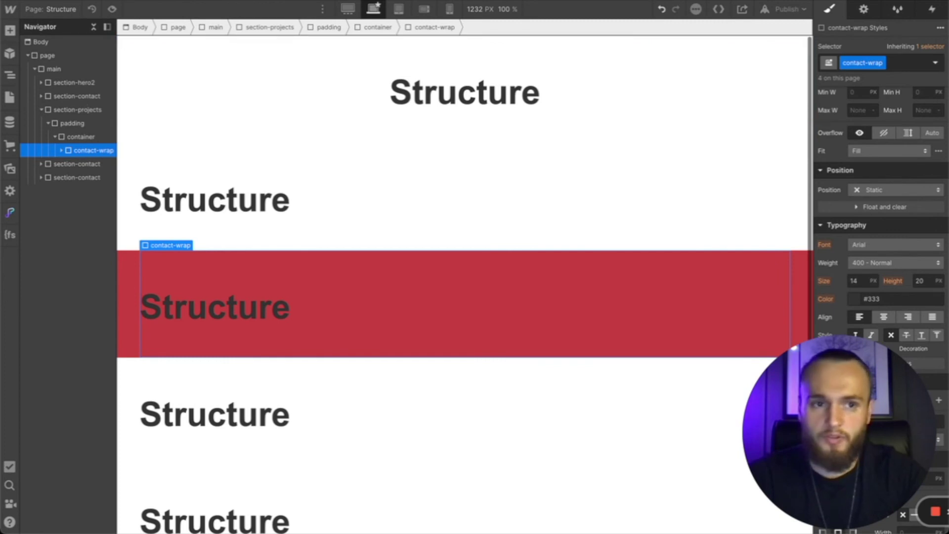
{"action": "left_click", "coordinate": [882, 61]}
{"action": "left_click", "coordinate": [862, 94]}
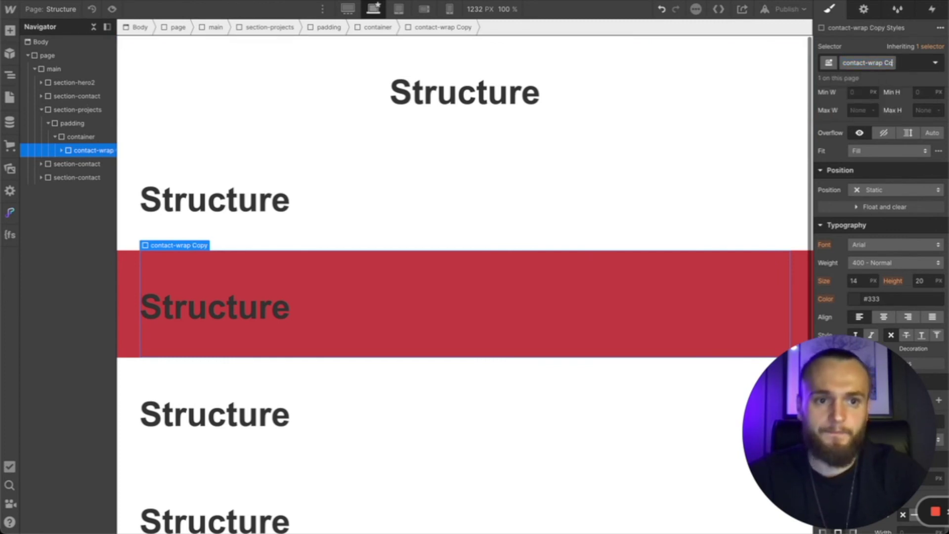
{"action": "key", "text": "BackSpace"}
{"action": "key", "text": "BackSpace"}
{"action": "key", "text": "BackSpace"}
{"action": "left_click", "coordinate": [862, 63]}
{"action": "key", "text": "BackSpace"}
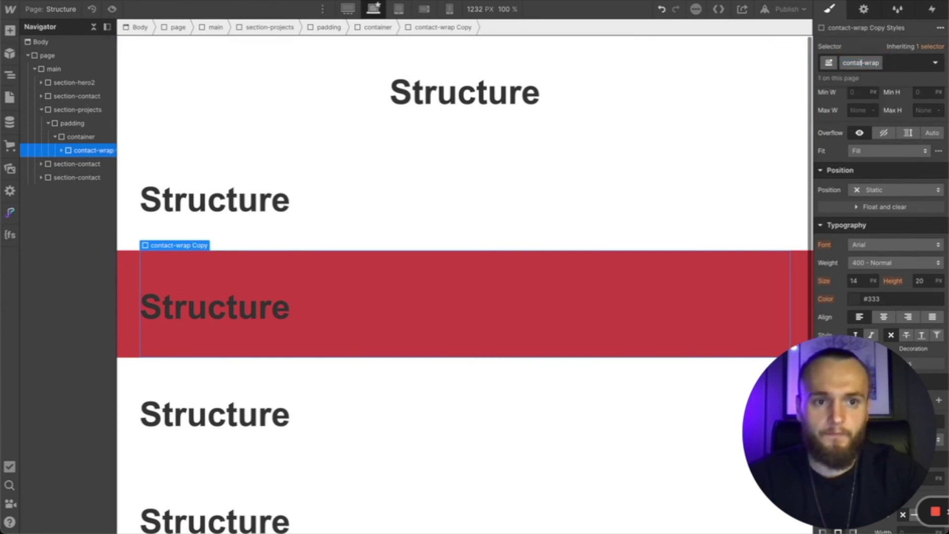
{"action": "key", "text": "BackSpace"}
{"action": "key", "text": "BackSpace"}
{"action": "key", "text": "BackSpace"}
{"action": "type", "text": "projects"}
{"action": "key", "text": "Return"}
Step: Set the justification of projects-wrap to center and its top and bottom padding to 100 px
{"action": "scroll", "coordinate": [885, 163], "scroll_direction": "up", "scroll_amount": 5}
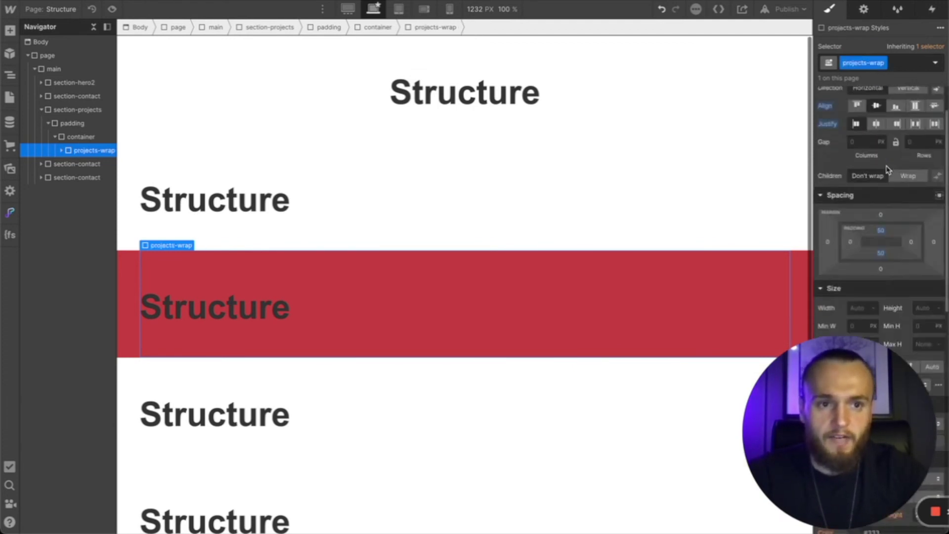
{"action": "left_click", "coordinate": [876, 177]}
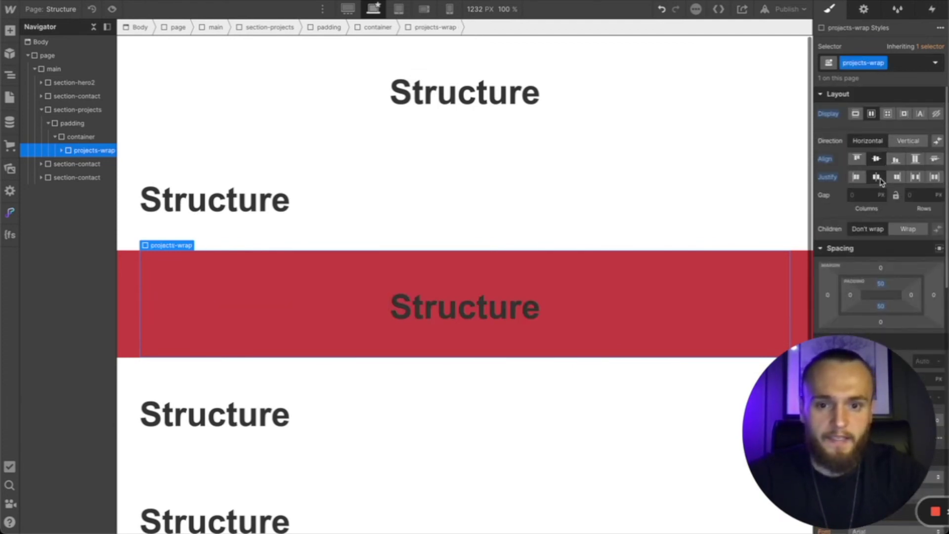
{"action": "left_click", "coordinate": [880, 283]}
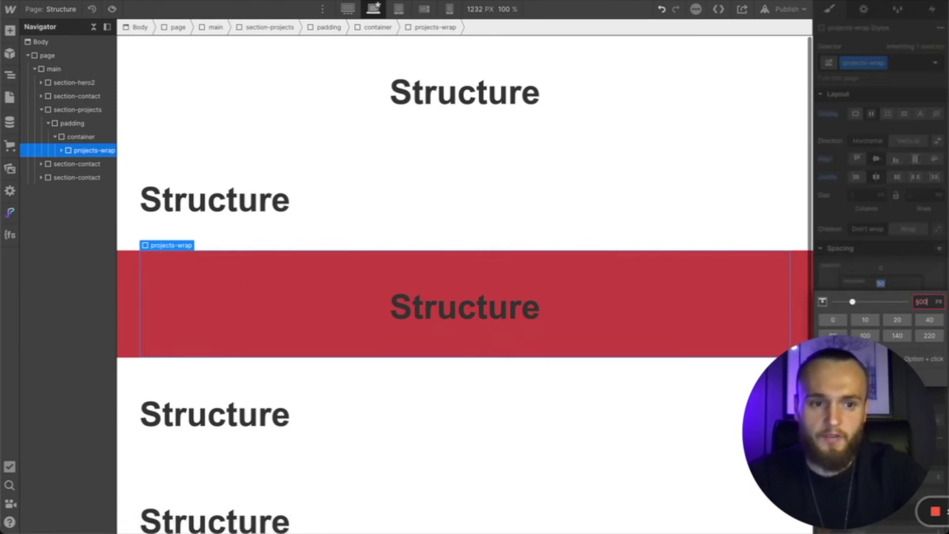
{"action": "type", "text": "100"}
{"action": "key", "text": "Return"}
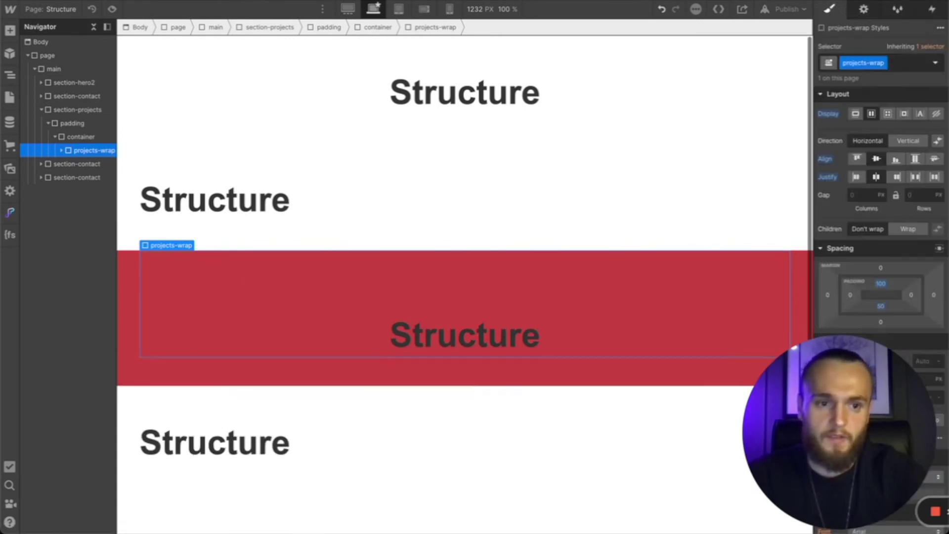
{"action": "left_click", "coordinate": [880, 306]}
{"action": "type", "text": "100"}
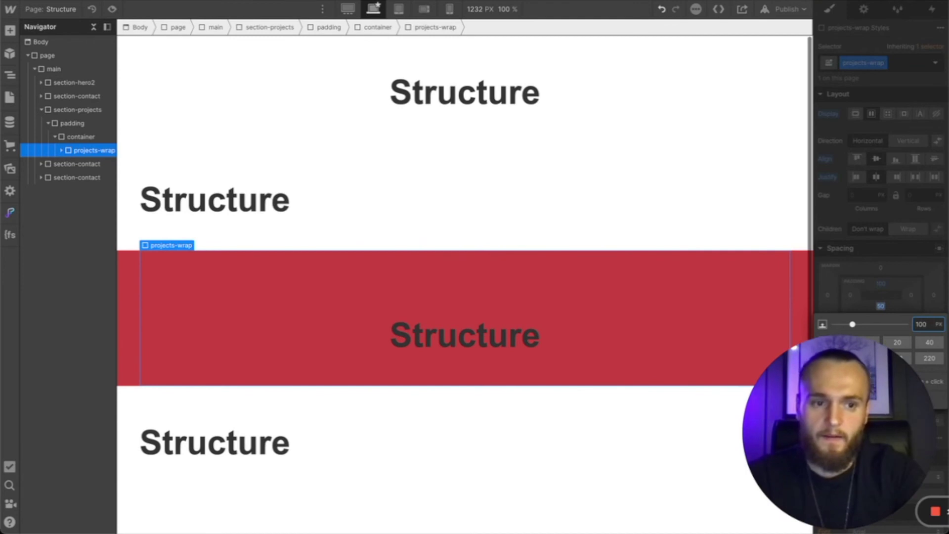
{"action": "key", "text": "Return"}
Step: Collapse main in the element tree and add a Navbar element inside page, placed above main
{"action": "left_click", "coordinate": [148, 131]}
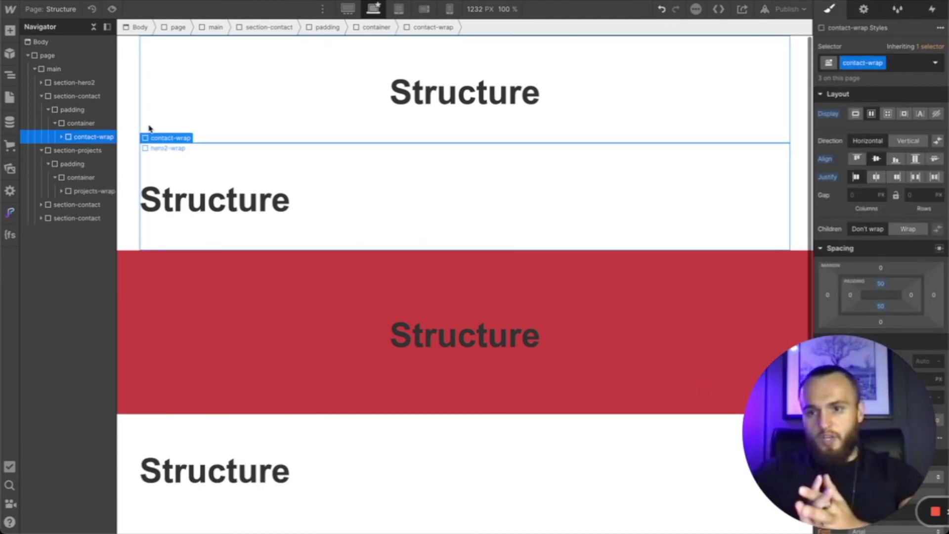
{"action": "left_click", "coordinate": [33, 69]}
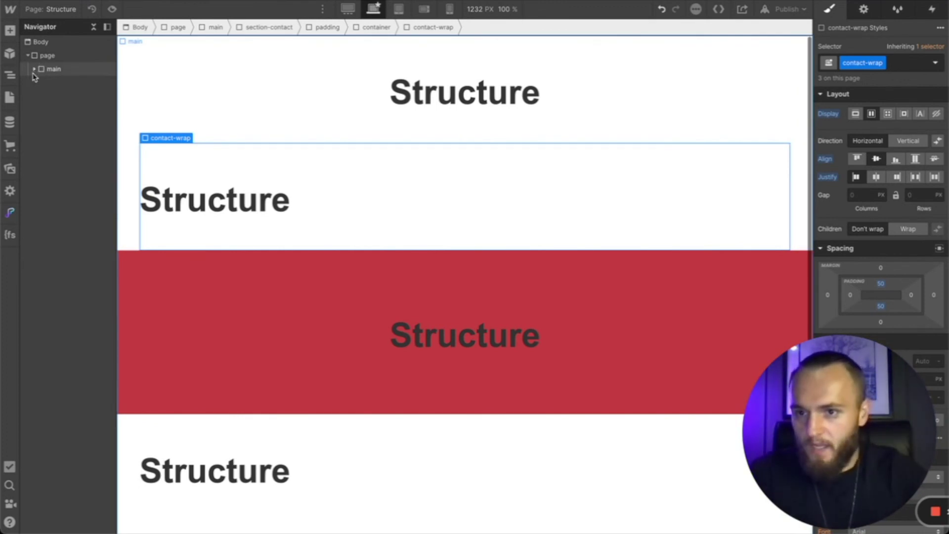
{"action": "left_click", "coordinate": [44, 69]}
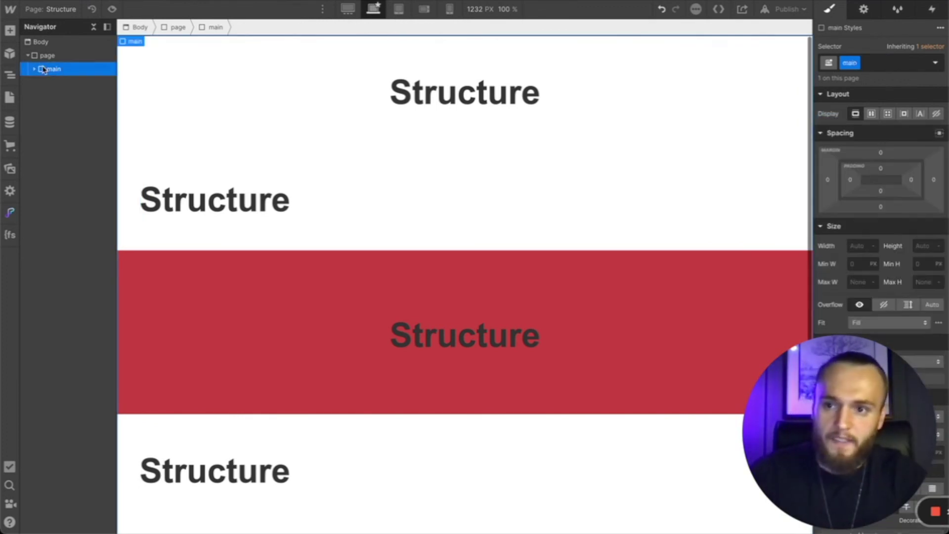
{"action": "left_click", "coordinate": [48, 56]}
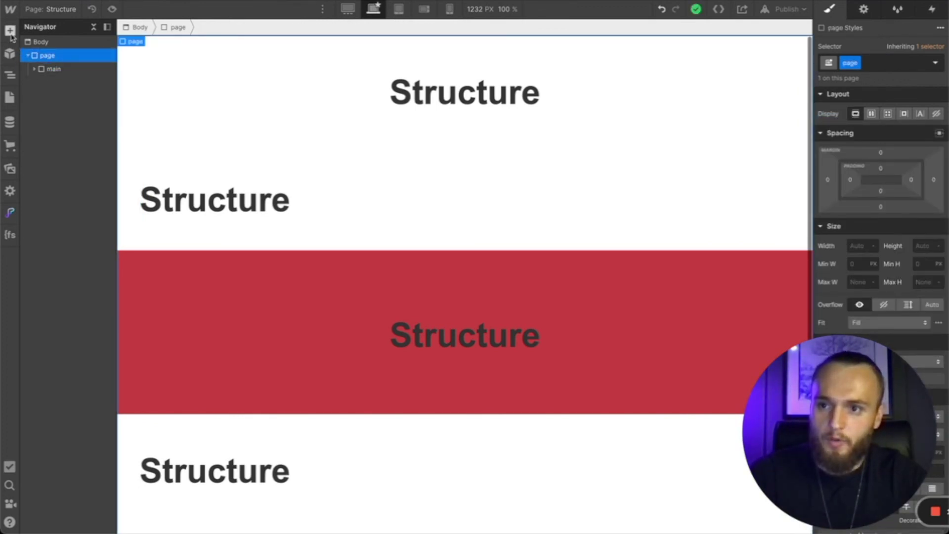
{"action": "key", "text": "ctrl+e"}
{"action": "type", "text": "n"}
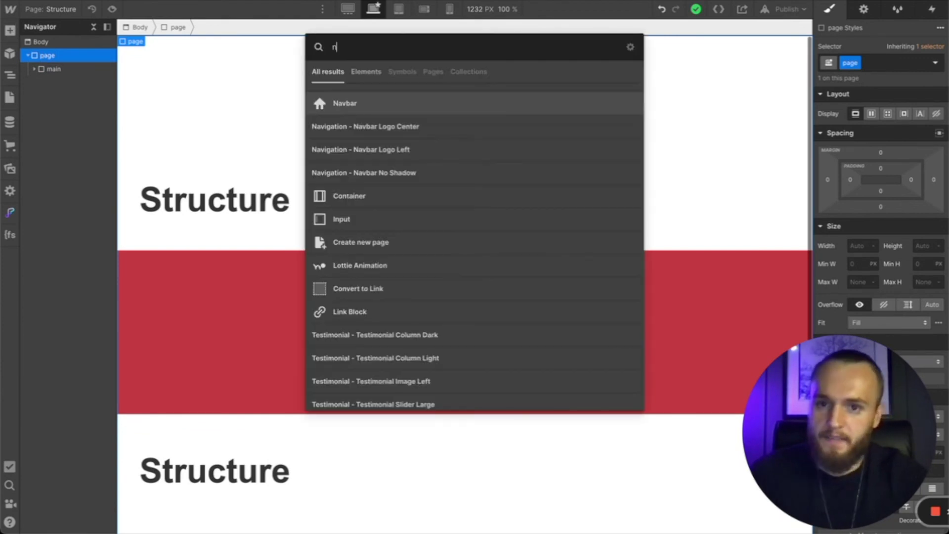
{"action": "key", "text": "Return"}
{"action": "mouse_move", "coordinate": [57, 88]}
{"action": "left_mouse_down"}
{"action": "mouse_move", "coordinate": [54, 69]}
{"action": "mouse_move", "coordinate": [54, 85]}
{"action": "left_mouse_up"}
{"action": "left_click", "coordinate": [55, 83]}
Step: Copy section-hero2 from main and paste it inside page, directly below main
{"action": "left_click", "coordinate": [34, 82]}
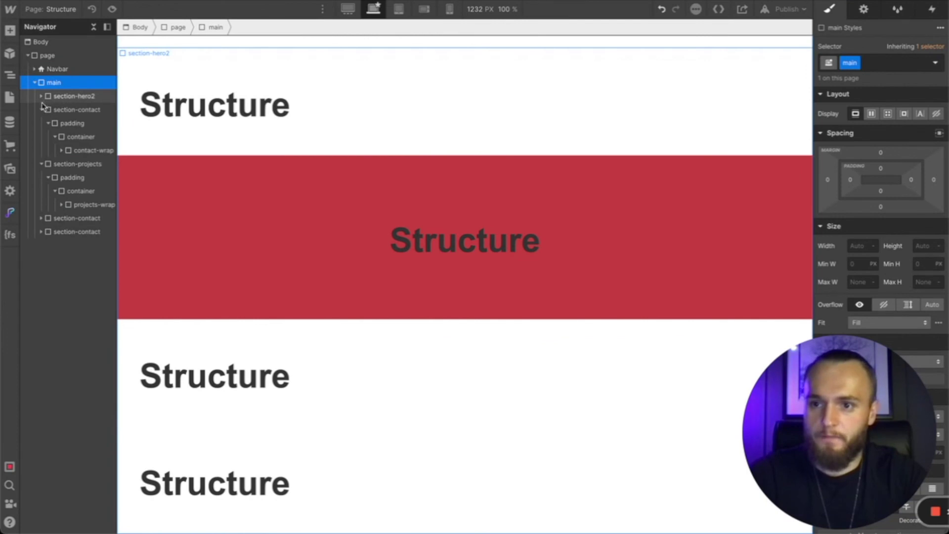
{"action": "left_click", "coordinate": [41, 123]}
{"action": "left_click", "coordinate": [74, 96]}
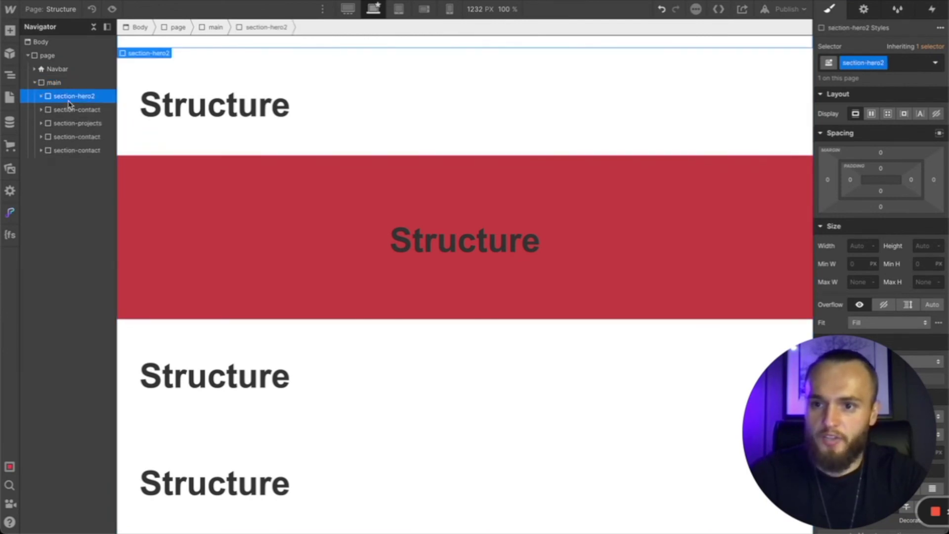
{"action": "left_click", "coordinate": [28, 82]}
{"action": "left_click", "coordinate": [34, 82]}
{"action": "left_click", "coordinate": [47, 55]}
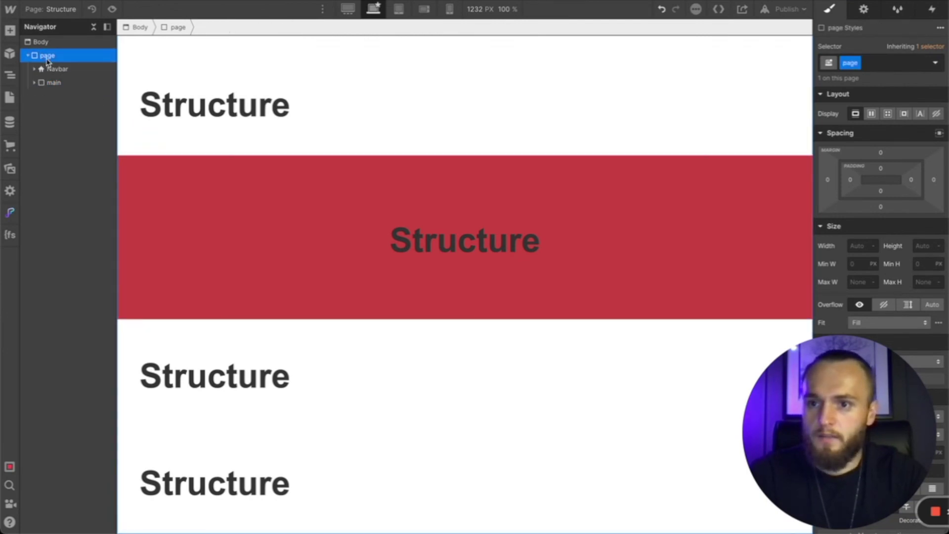
Step: Duplicate the class of the section-hero2 copy below main and name the new class footer2
{"action": "left_click", "coordinate": [67, 95]}
{"action": "left_click", "coordinate": [882, 63]}
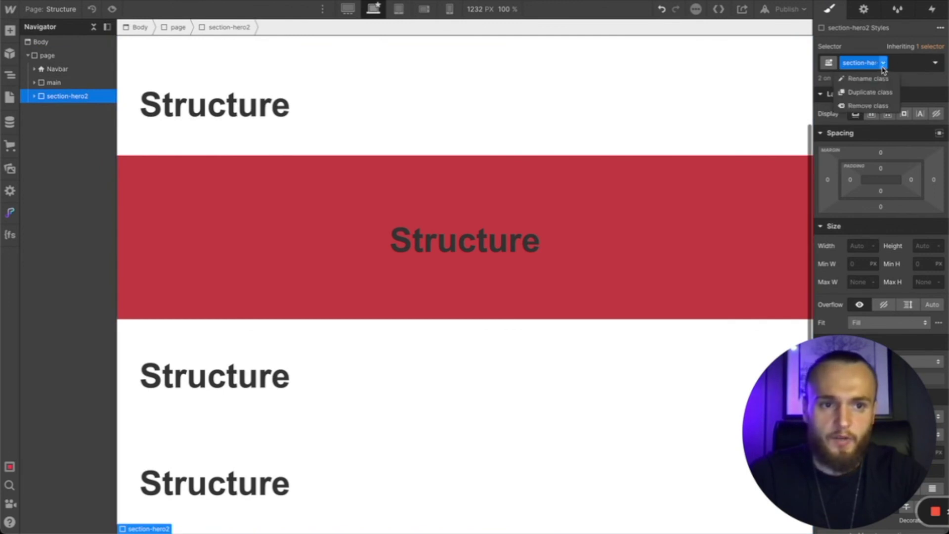
{"action": "left_click", "coordinate": [871, 92]}
{"action": "key", "text": "BackSpace"}
{"action": "key", "text": "BackSpace"}
{"action": "key", "text": "BackSpace"}
{"action": "key", "text": "BackSpace"}
{"action": "key", "text": "BackSpace"}
{"action": "key", "text": "BackSpace"}
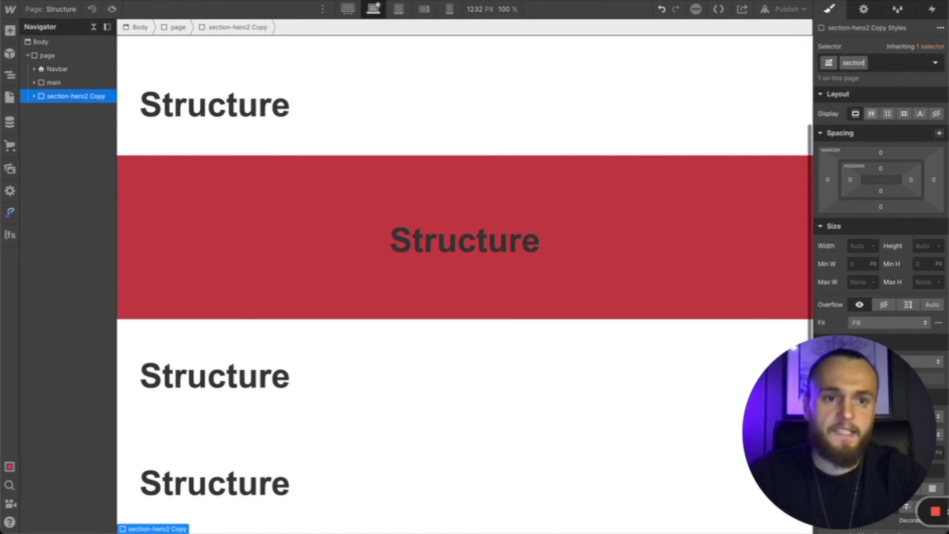
{"action": "key", "text": "BackSpace"}
{"action": "type", "text": "footer"}
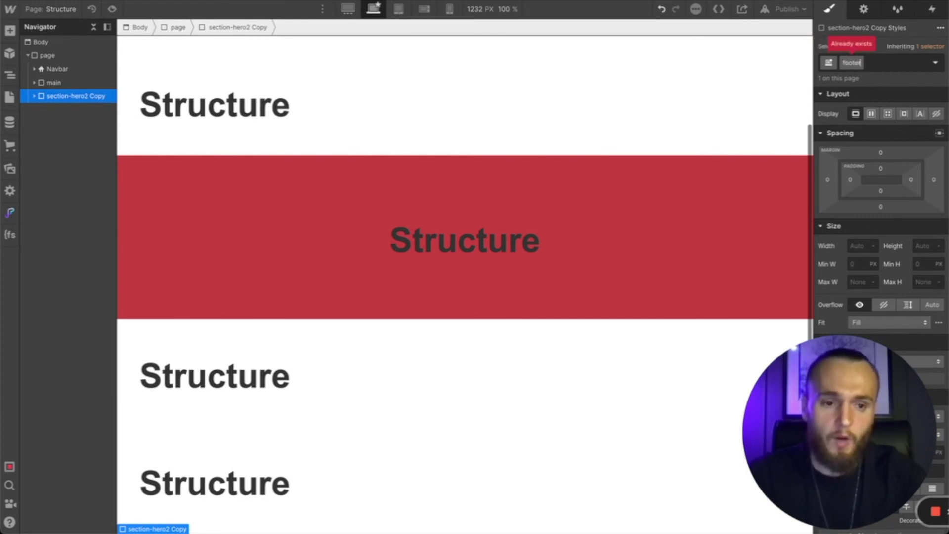
{"action": "type", "text": "2"}
{"action": "key", "text": "Return"}
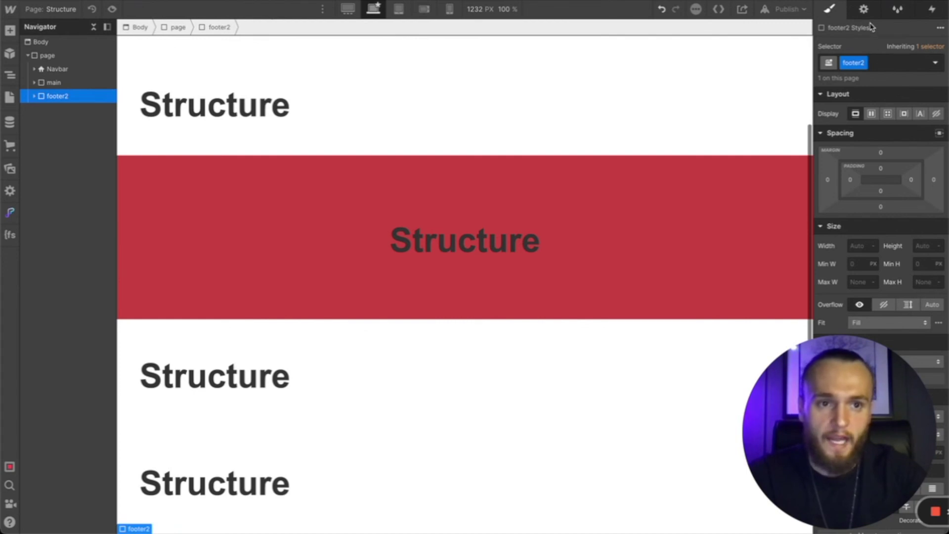
Step: Change the HTML tag of footer2 to Footer
{"action": "left_click", "coordinate": [864, 9]}
{"action": "left_click", "coordinate": [869, 65]}
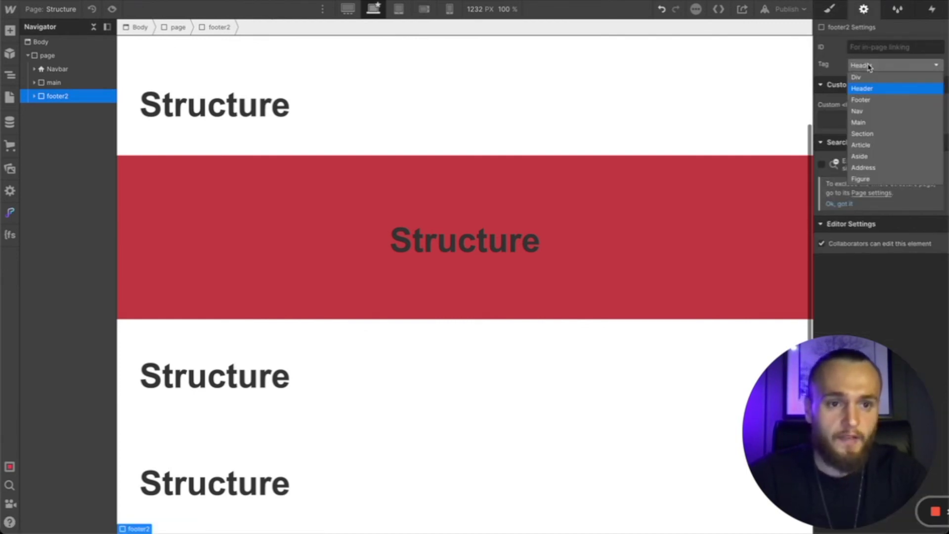
{"action": "left_click", "coordinate": [865, 100]}
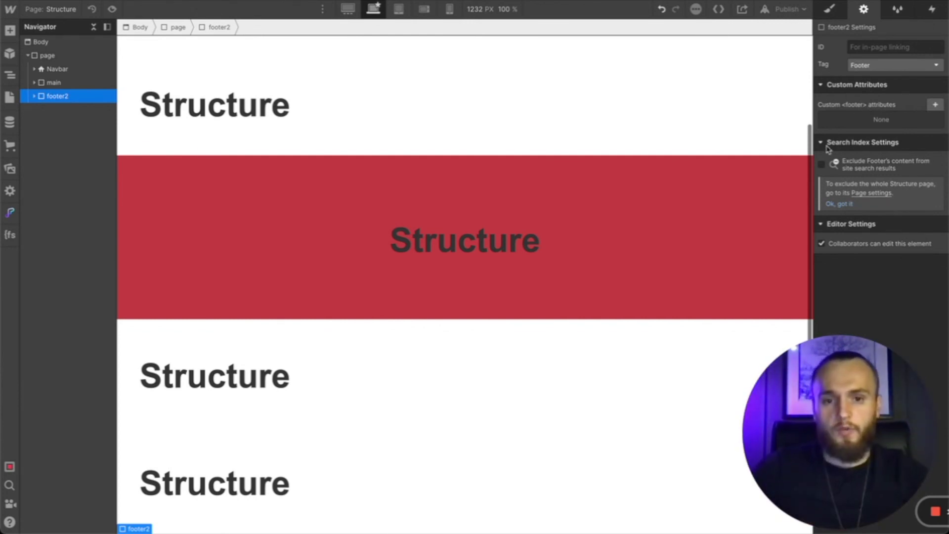
{"action": "scroll", "coordinate": [702, 291], "scroll_direction": "down", "scroll_amount": 2}
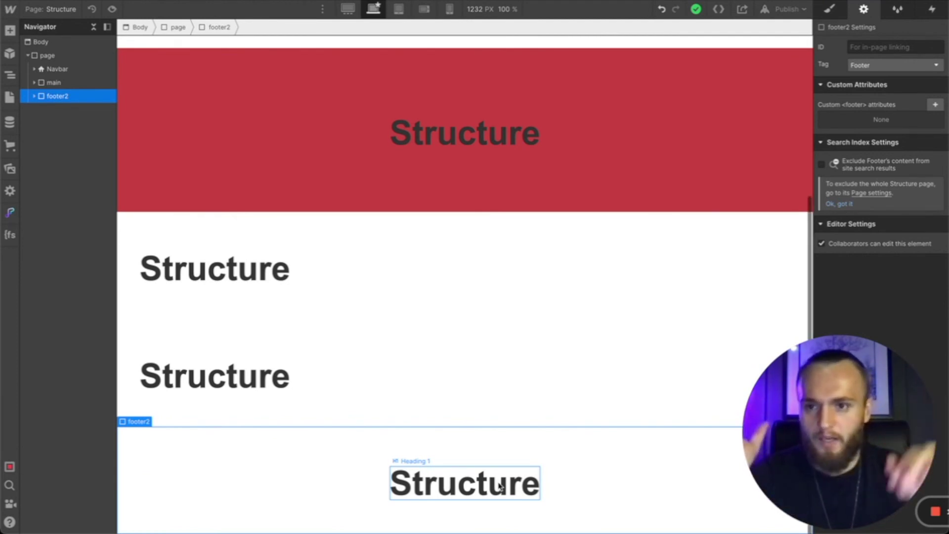
Step: Open the Home page and look into its page-wrap div in the element tree
{"action": "left_click", "coordinate": [10, 97]}
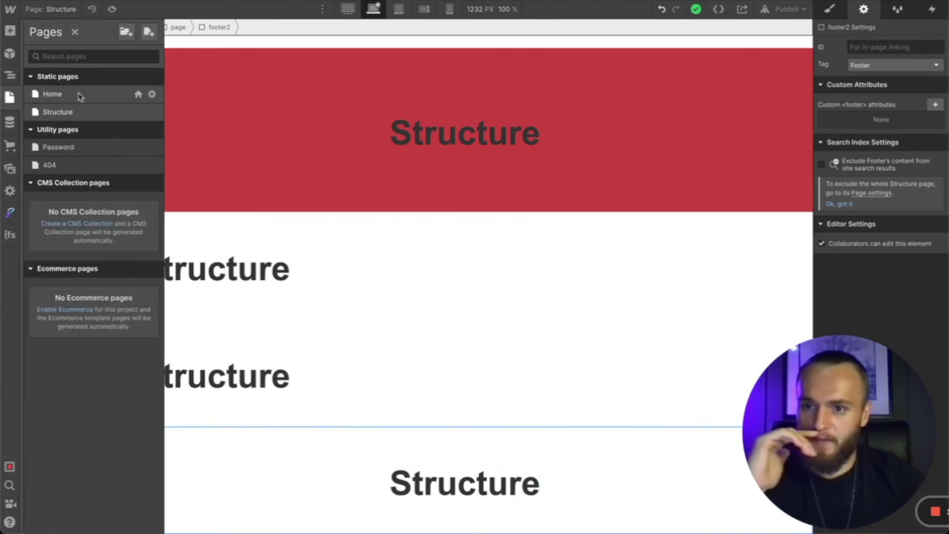
{"action": "left_click", "coordinate": [74, 94]}
{"action": "left_click", "coordinate": [27, 55]}
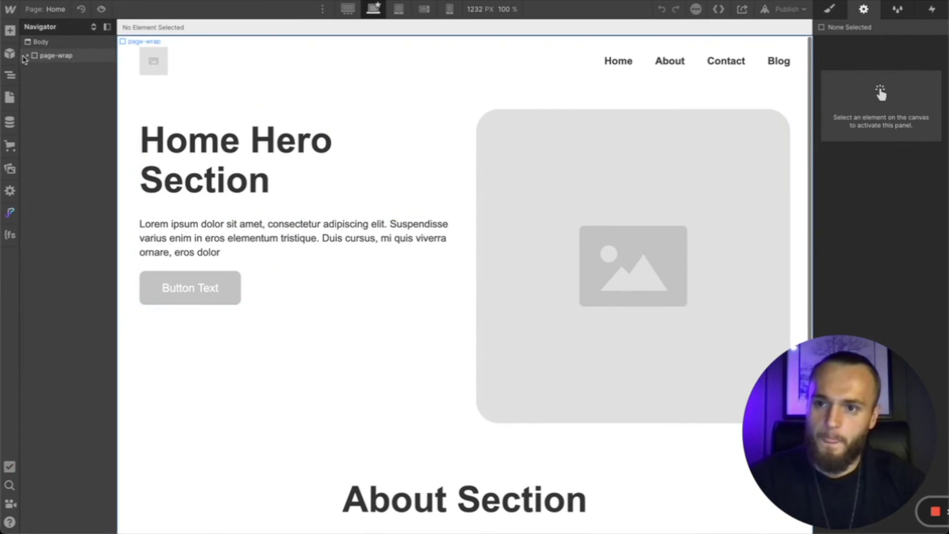